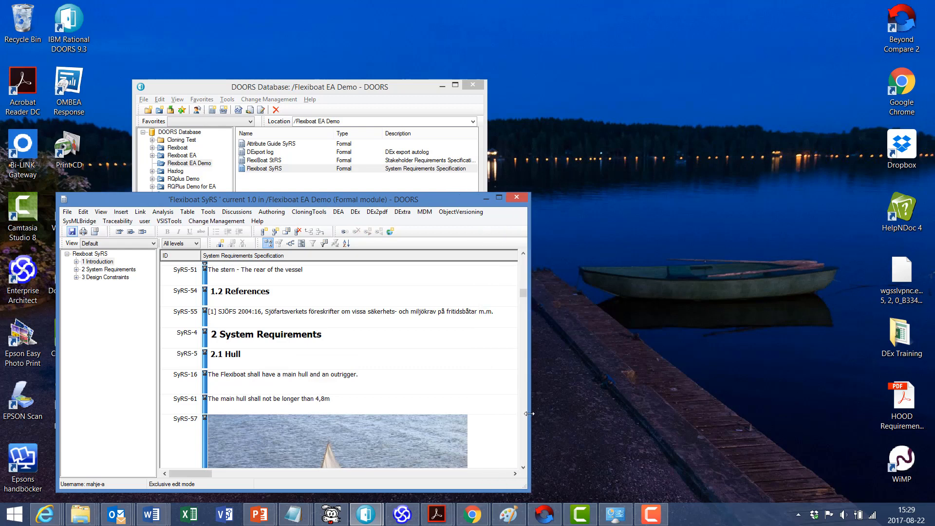
Step: Switch the Flexiboat SyRS module to the Standard view
{"action": "left_click", "coordinate": [153, 243]}
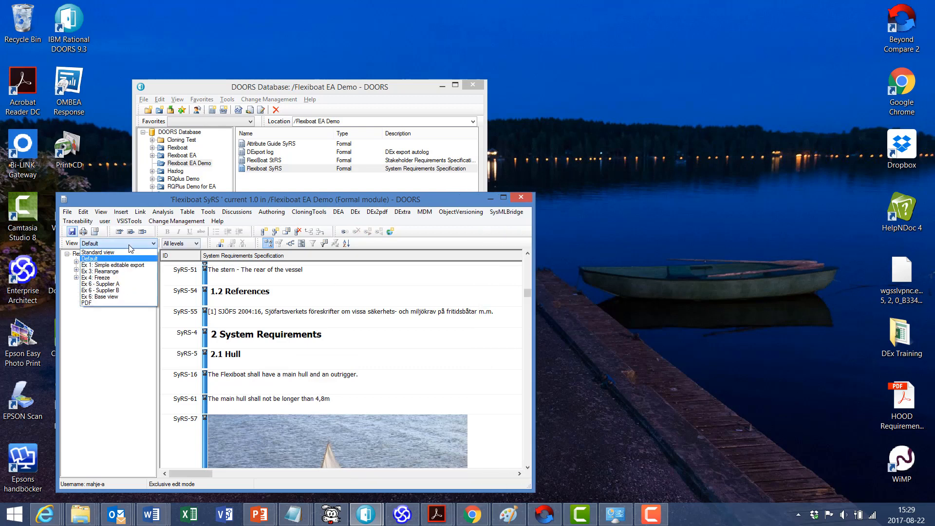
{"action": "left_click", "coordinate": [103, 257]}
{"action": "scroll", "coordinate": [458, 456], "scroll_direction": "down", "scroll_amount": 1}
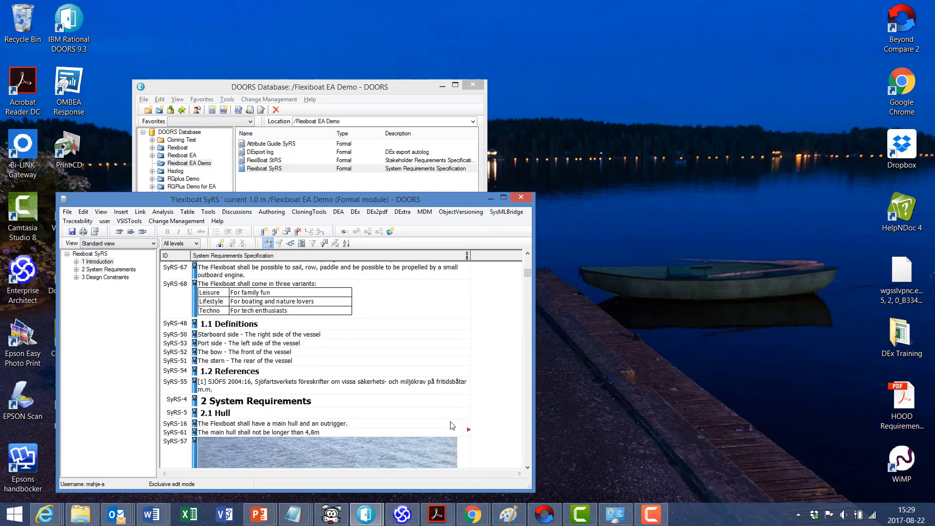
Step: Follow the outgoing link of SyRS-61 to linked object 4 in the FlexiBoat StRS module
{"action": "right_click", "coordinate": [469, 431]}
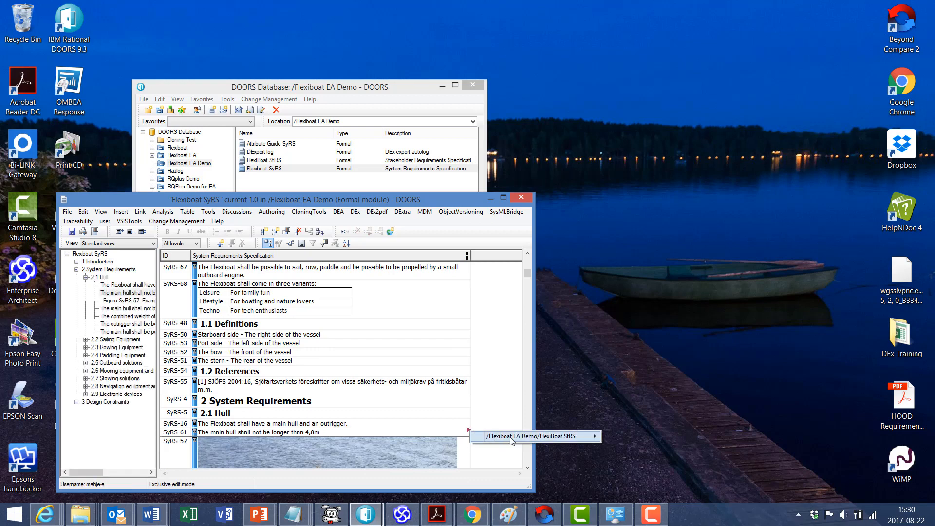
{"action": "mouse_move", "coordinate": [516, 439]}
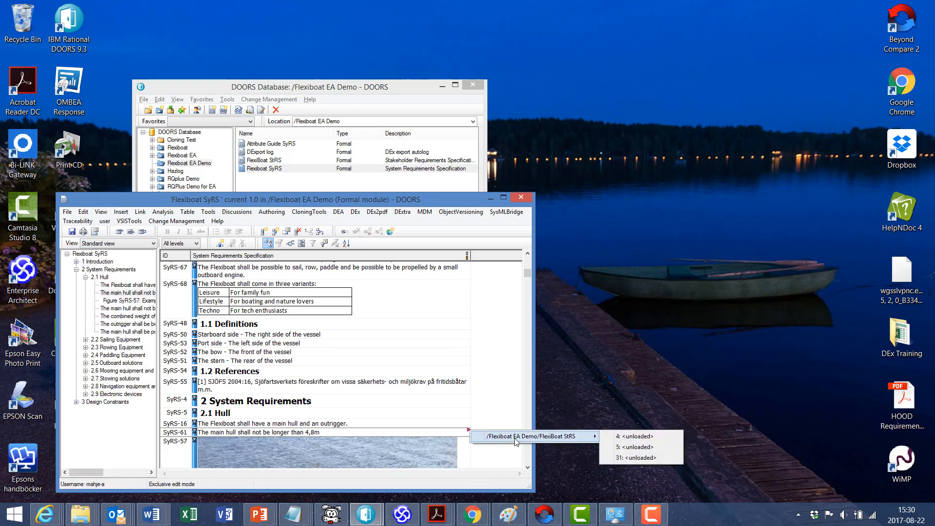
{"action": "left_click", "coordinate": [645, 438]}
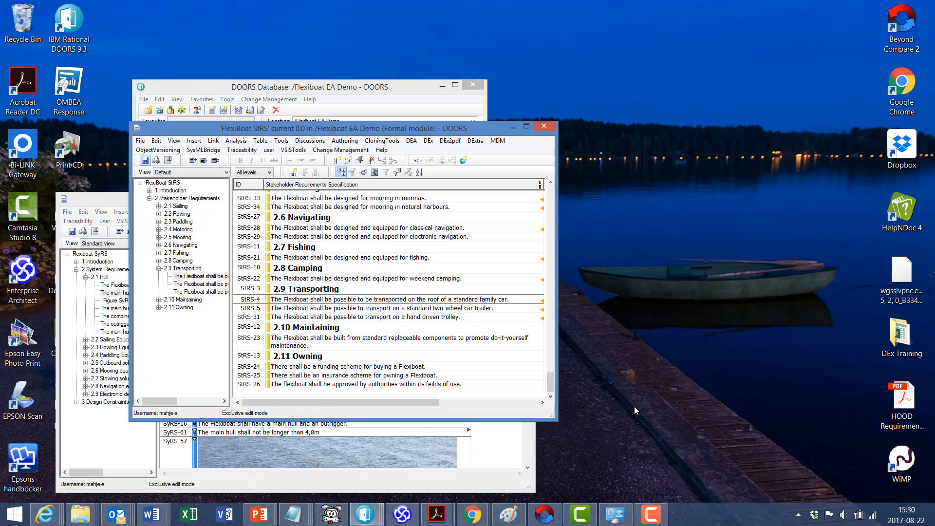
Step: Set the FlexiBoat StRS module to the Standard view and narrow its Stakeholder Requirements Specification column to make room for another column
{"action": "left_click_drag", "start_coordinate": [324, 129], "coordinate": [257, 82]}
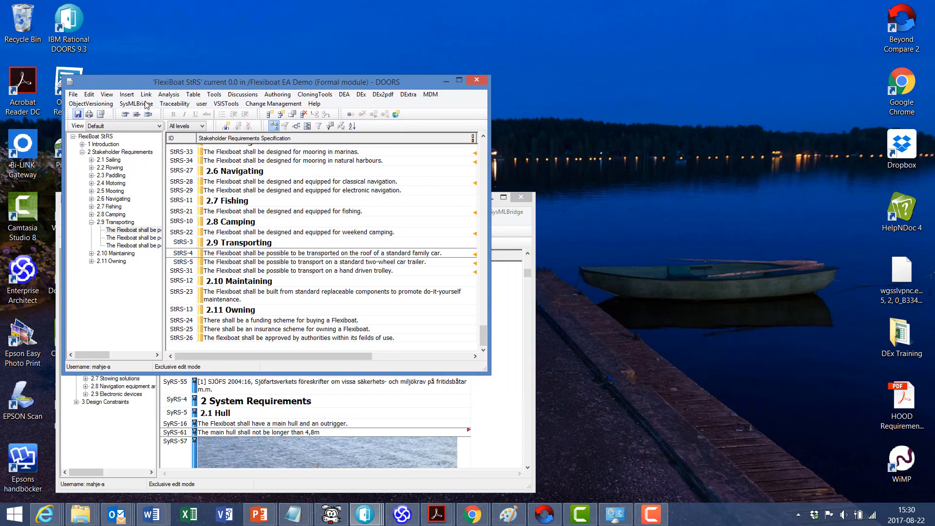
{"action": "left_click", "coordinate": [113, 127]}
{"action": "left_click", "coordinate": [117, 140]}
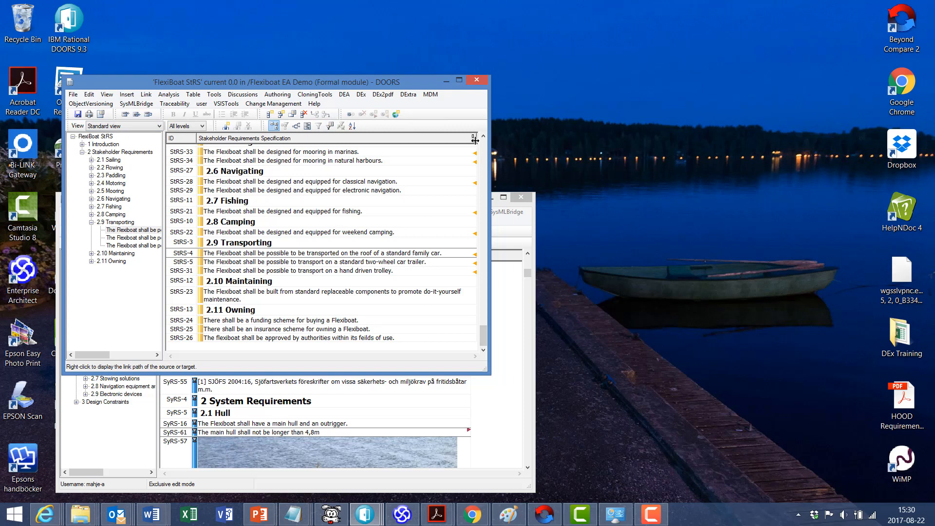
{"action": "left_click_drag", "start_coordinate": [427, 160], "coordinate": [423, 162]}
{"action": "scroll", "coordinate": [346, 257], "scroll_direction": "up", "scroll_amount": 3}
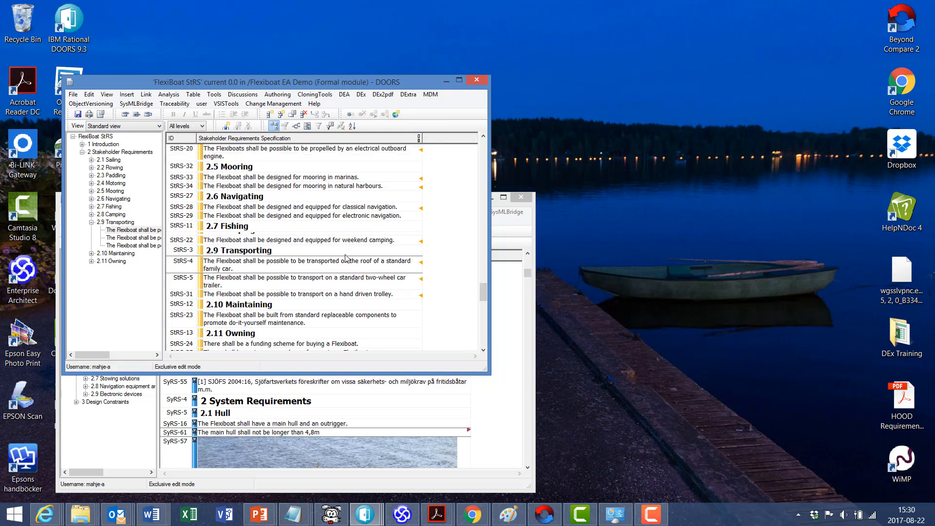
{"action": "scroll", "coordinate": [346, 256], "scroll_direction": "up", "scroll_amount": 3}
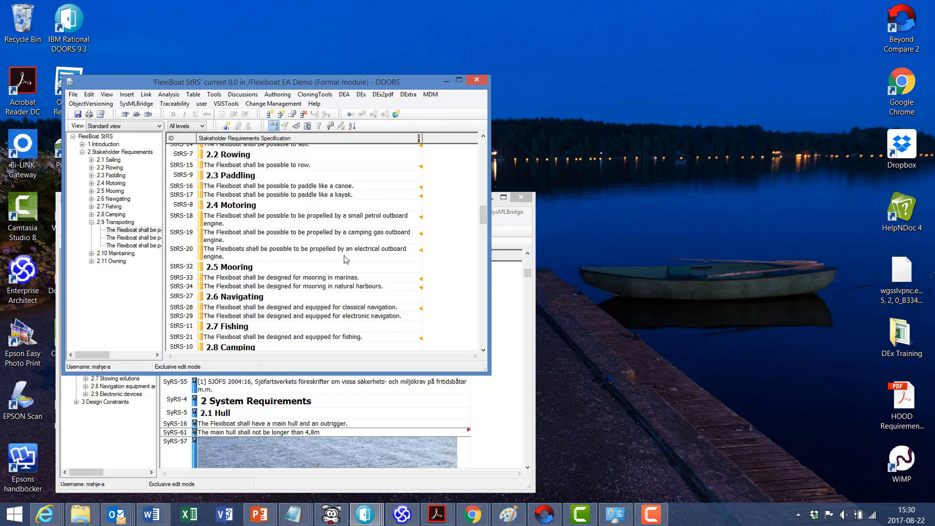
{"action": "scroll", "coordinate": [344, 258], "scroll_direction": "up", "scroll_amount": 3}
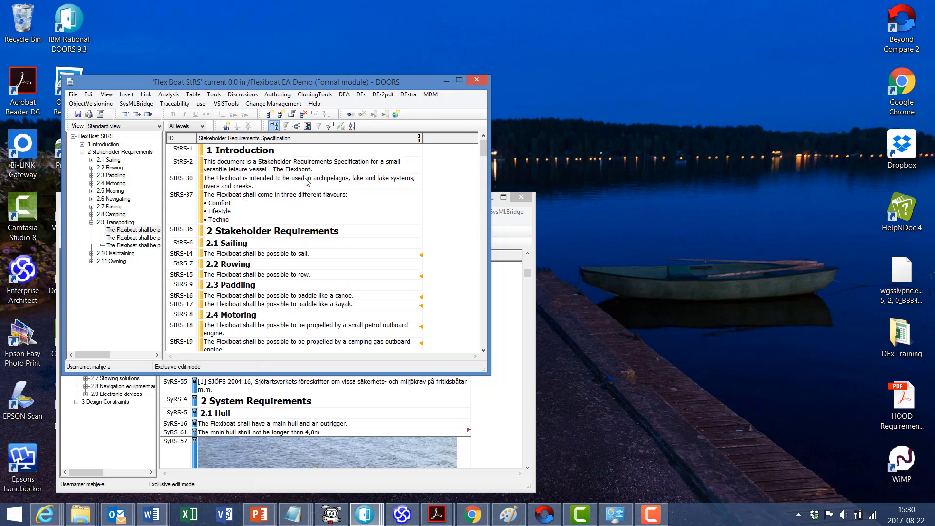
Step: Insert a column showing the Class attribute in the FlexiBoat StRS module
{"action": "left_click", "coordinate": [227, 126]}
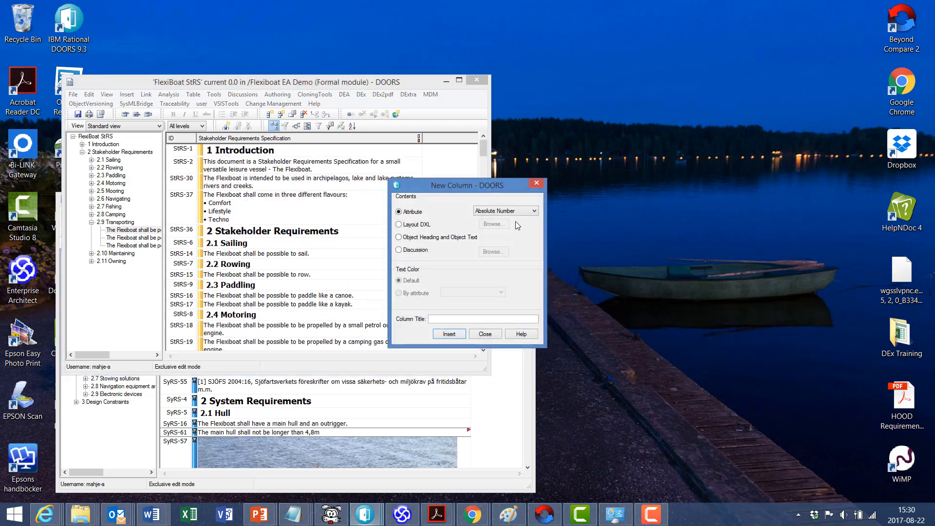
{"action": "left_click", "coordinate": [510, 211]}
{"action": "scroll", "coordinate": [509, 218], "scroll_direction": "up", "scroll_amount": 2}
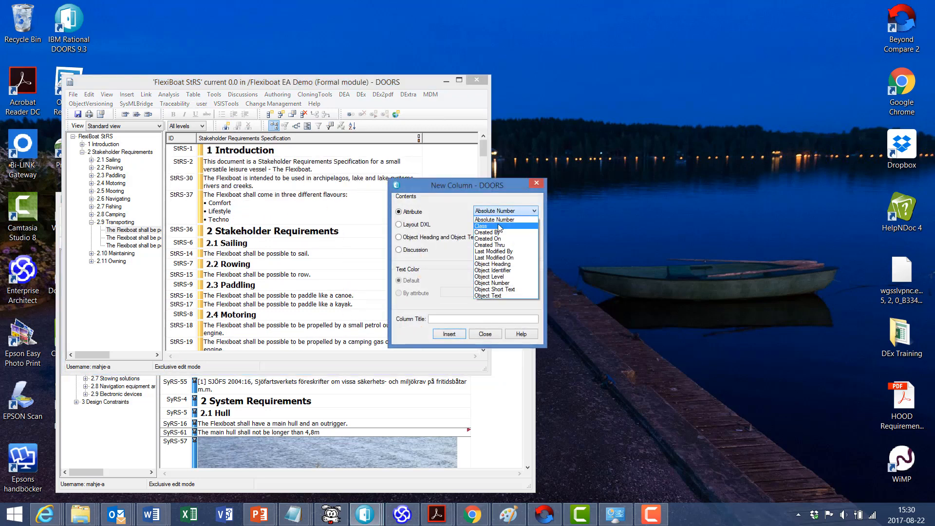
{"action": "left_click", "coordinate": [498, 222]}
{"action": "left_click", "coordinate": [453, 334]}
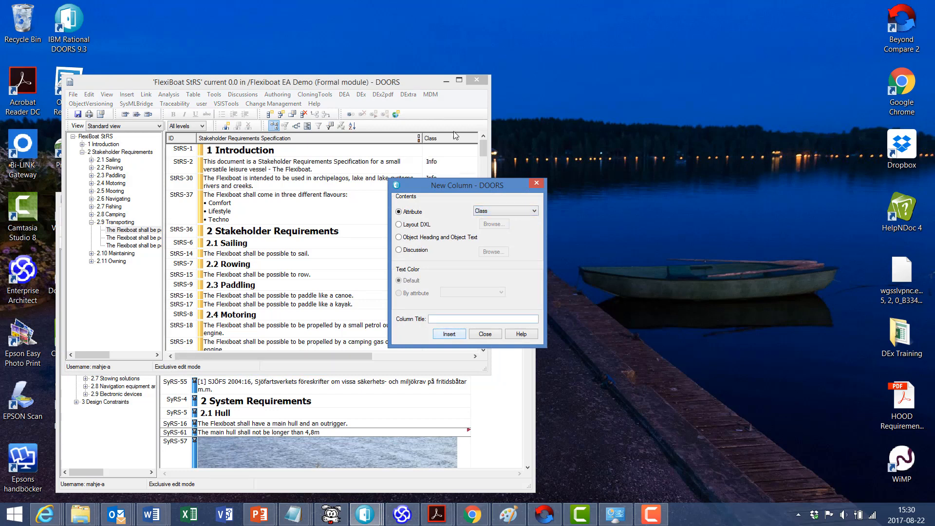
{"action": "left_click", "coordinate": [483, 336]}
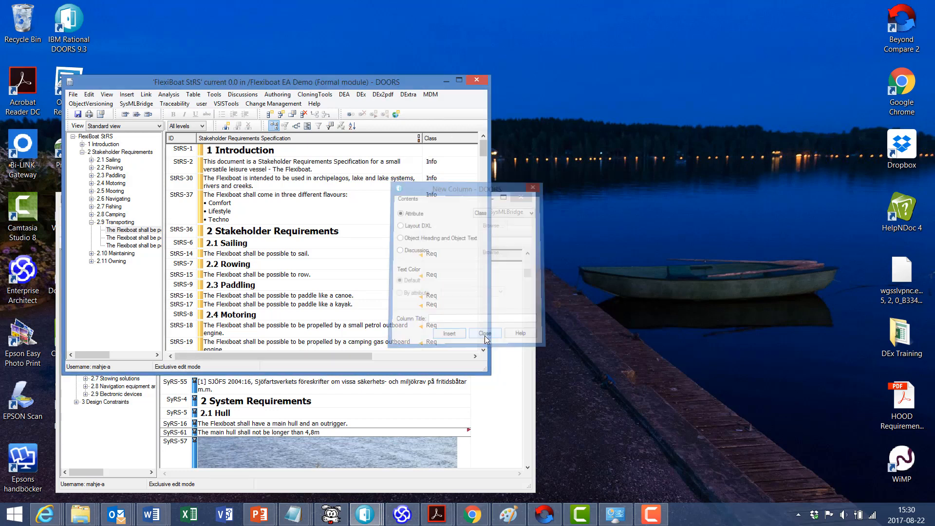
{"action": "left_click", "coordinate": [440, 254]}
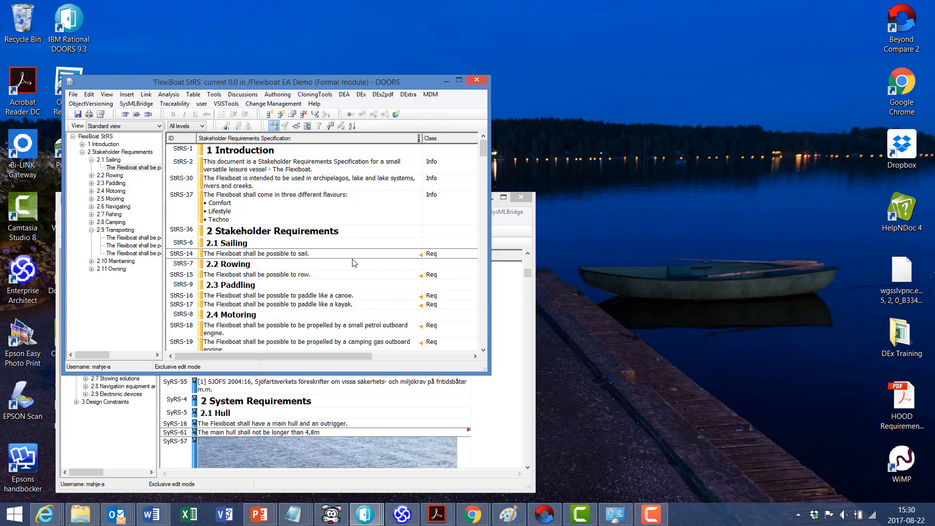
Step: Insert a column showing the Class attribute in the Flexiboat SyRS module
{"action": "left_click", "coordinate": [496, 414]}
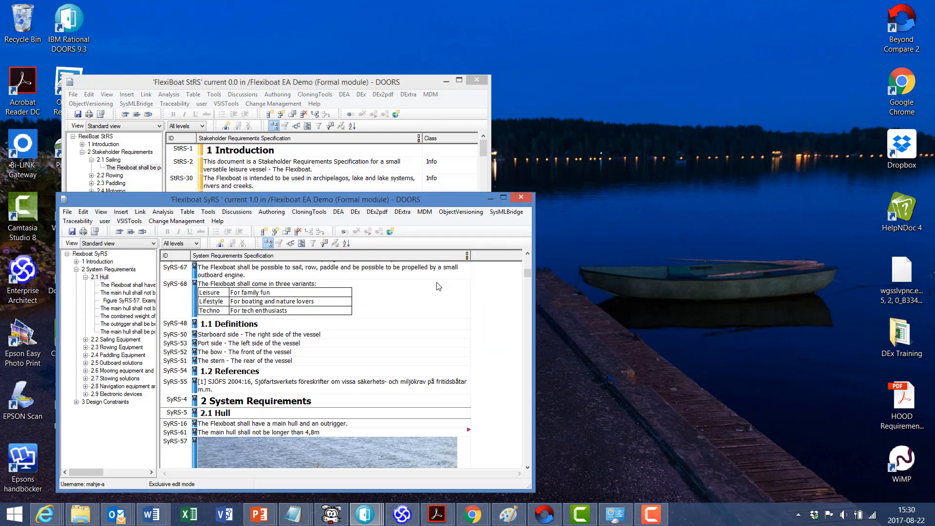
{"action": "left_click", "coordinate": [221, 243]}
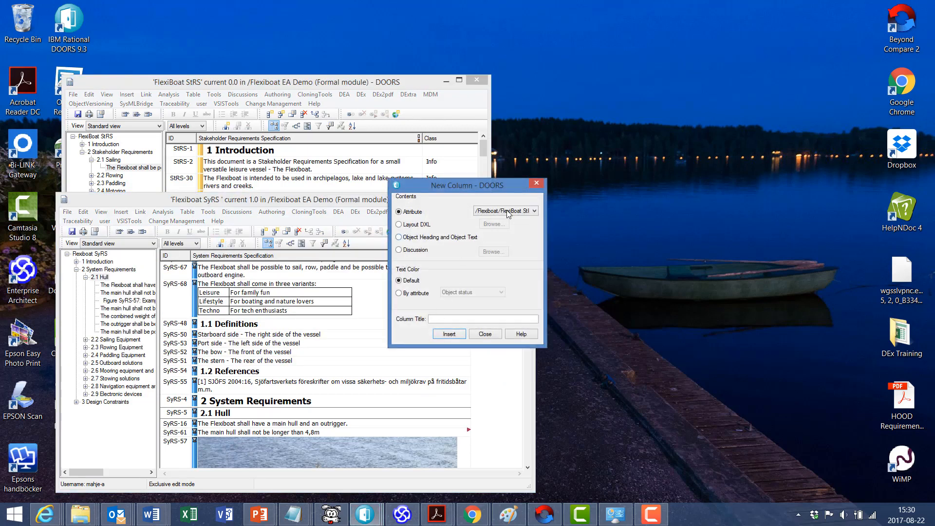
{"action": "left_click", "coordinate": [493, 213]}
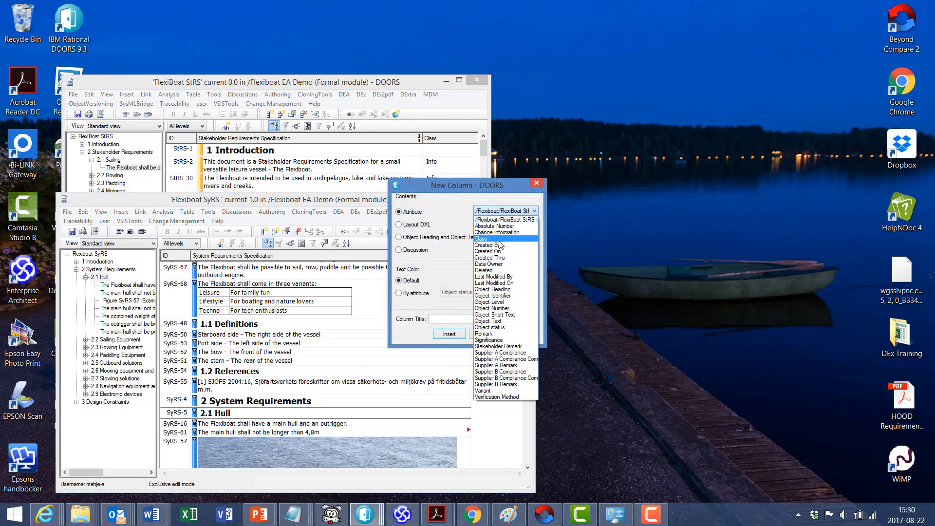
{"action": "left_click", "coordinate": [496, 239]}
{"action": "left_click", "coordinate": [449, 335]}
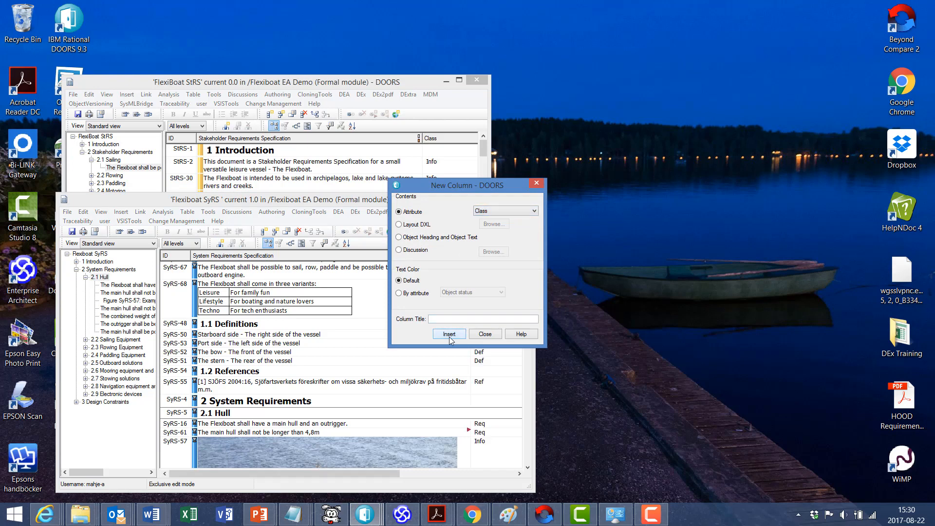
{"action": "left_click", "coordinate": [485, 335]}
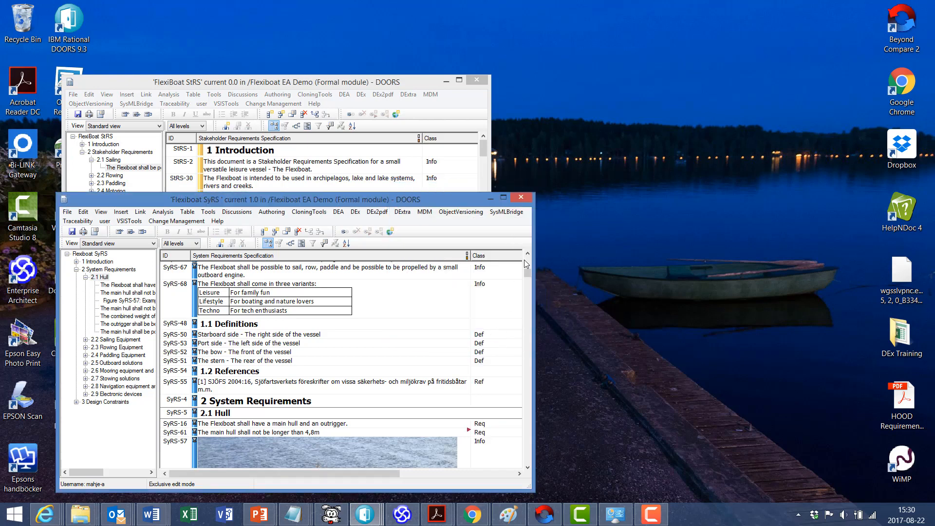
Step: Widen and reposition the SyRS module window to fit the Class column, and check the Class of SyRS-16, SyRS-61 and SyRS-67
{"action": "left_click_drag", "start_coordinate": [536, 260], "coordinate": [586, 261]}
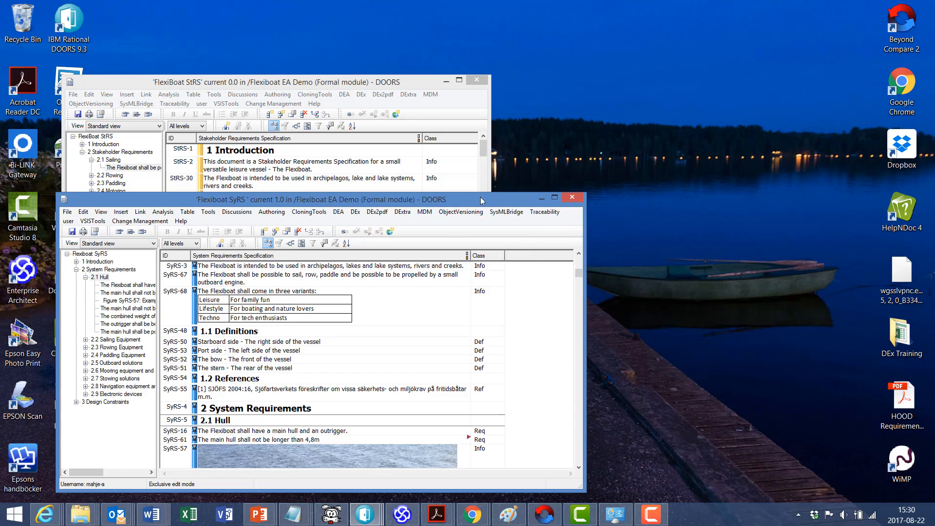
{"action": "left_click_drag", "start_coordinate": [587, 290], "coordinate": [552, 292]}
{"action": "left_click_drag", "start_coordinate": [286, 204], "coordinate": [300, 174]}
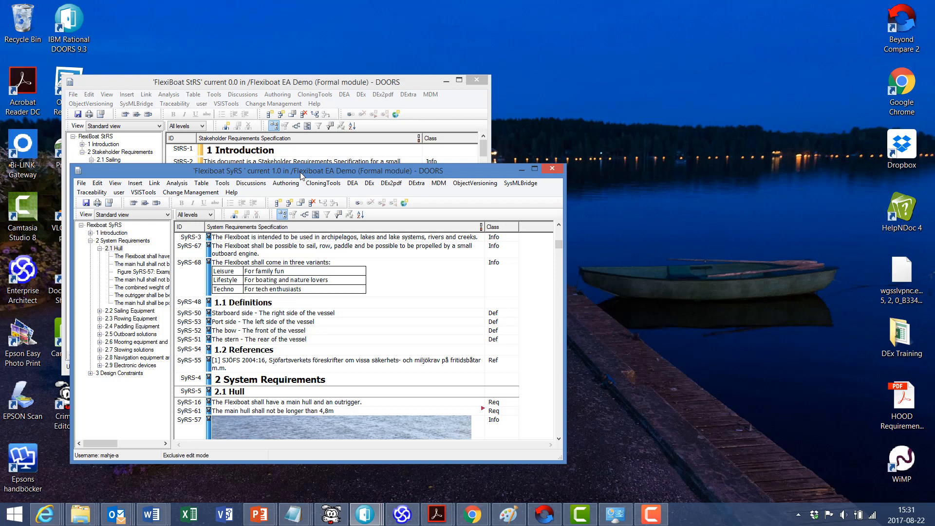
{"action": "left_click", "coordinate": [503, 404]}
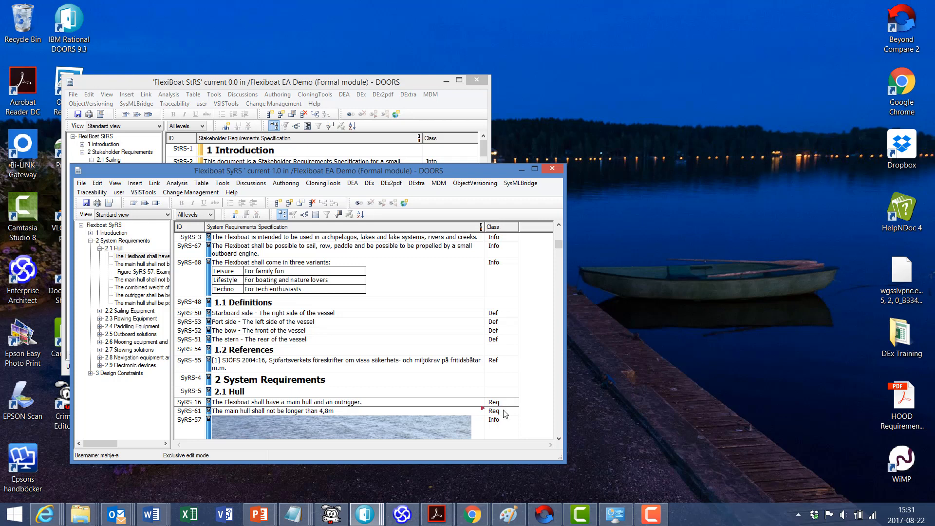
{"action": "left_click", "coordinate": [505, 413]}
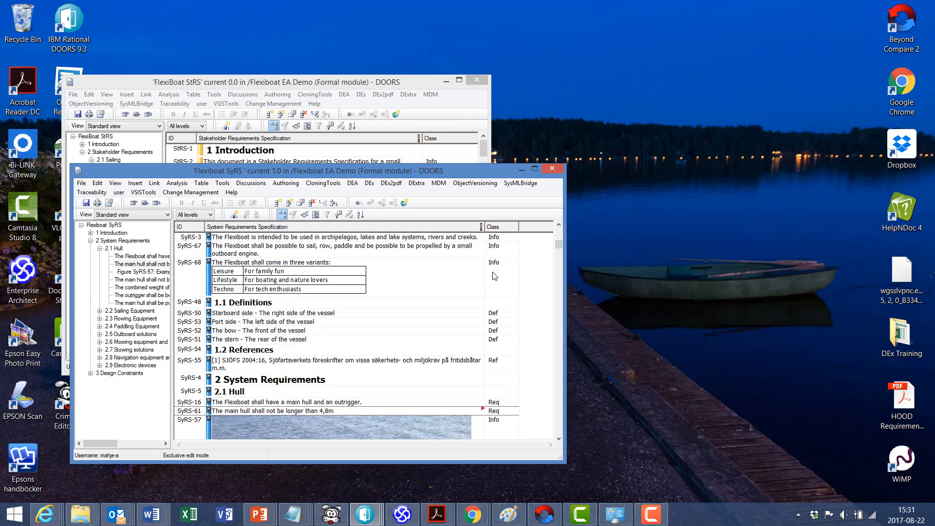
{"action": "left_click", "coordinate": [498, 251]}
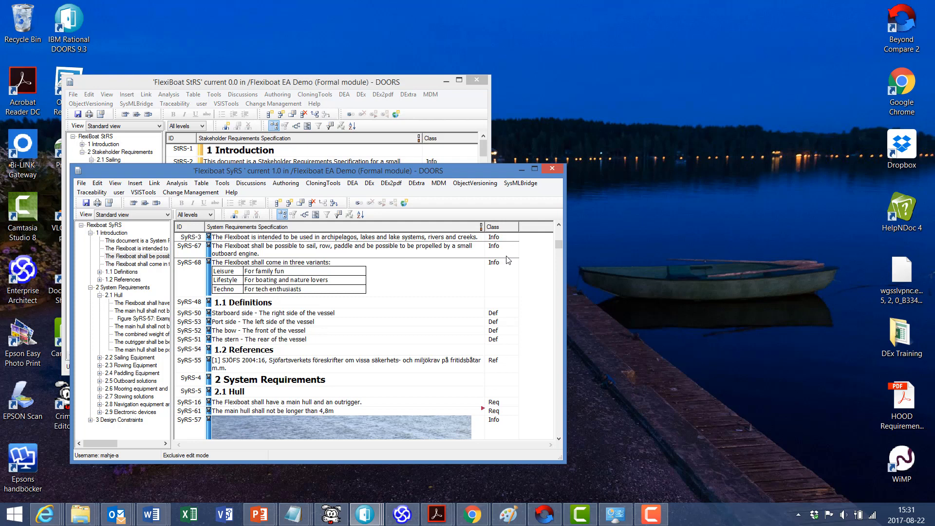
Step: Move the FlexiBoat StRS module window further off the SyRS window and switch to the Flexiboat for EA demo project in Enterprise Architect
{"action": "left_click", "coordinate": [312, 85]}
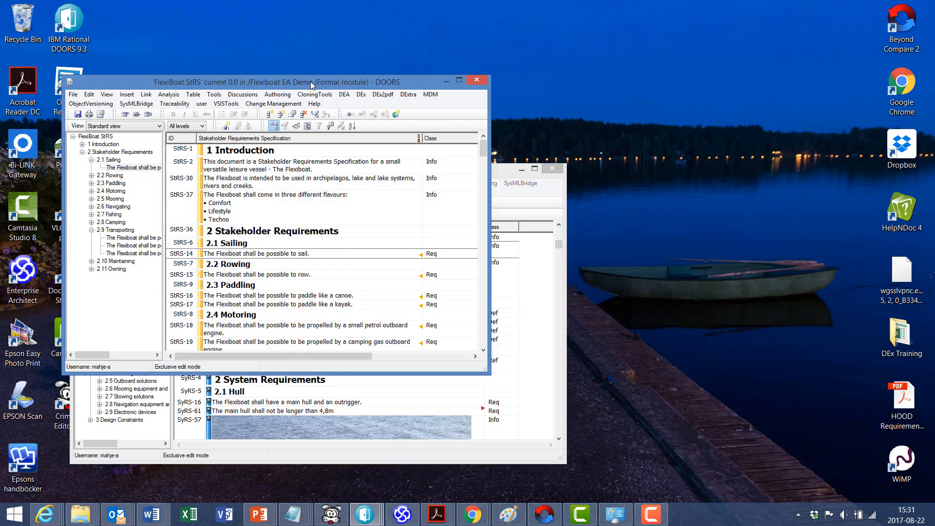
{"action": "left_click_drag", "start_coordinate": [312, 83], "coordinate": [279, 29]}
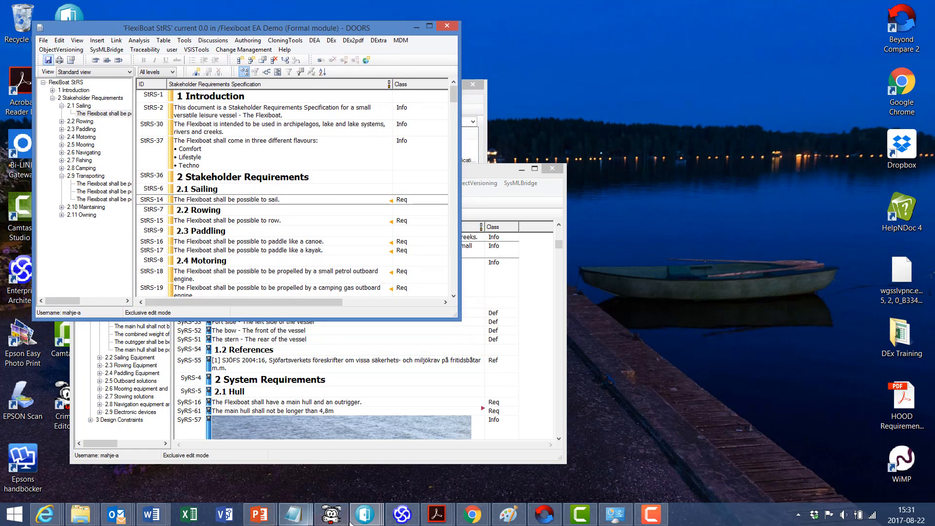
{"action": "left_click", "coordinate": [402, 515]}
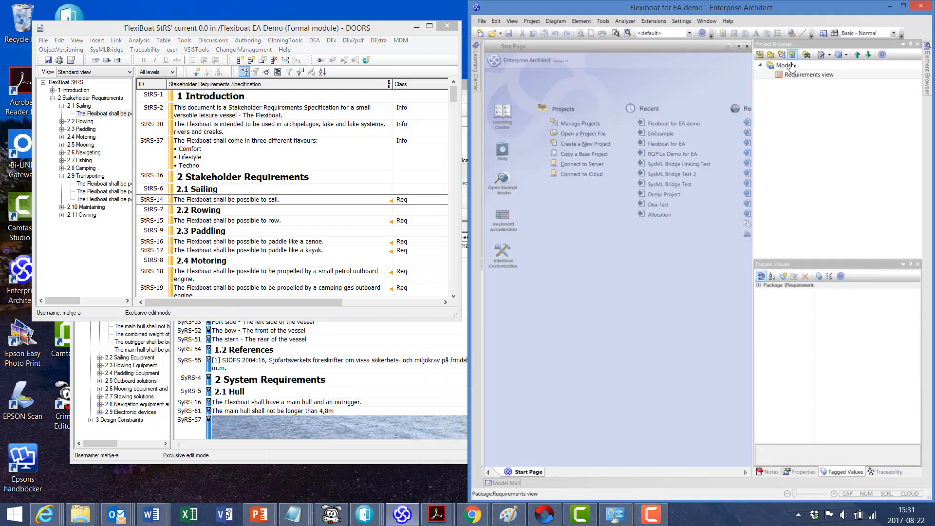
Step: Add a package named "Flexiboat StRS" under Requirements view, without an automatically added diagram
{"action": "left_click", "coordinate": [799, 75]}
{"action": "right_click", "coordinate": [800, 75]}
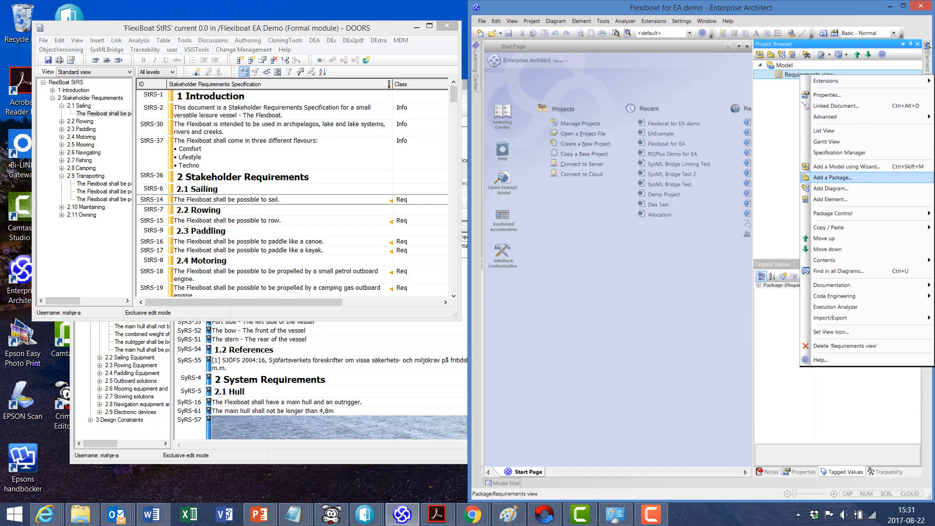
{"action": "left_click", "coordinate": [828, 178]}
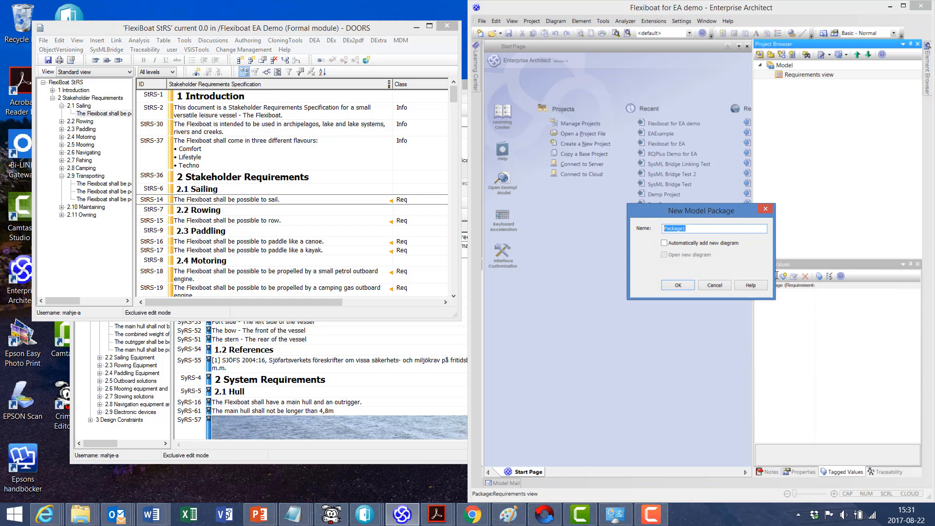
{"action": "type", "text": "Flexiboar StRS"}
{"action": "key", "text": "BackSpace"}
{"action": "type", "text": "t"}
{"action": "left_click", "coordinate": [678, 285]}
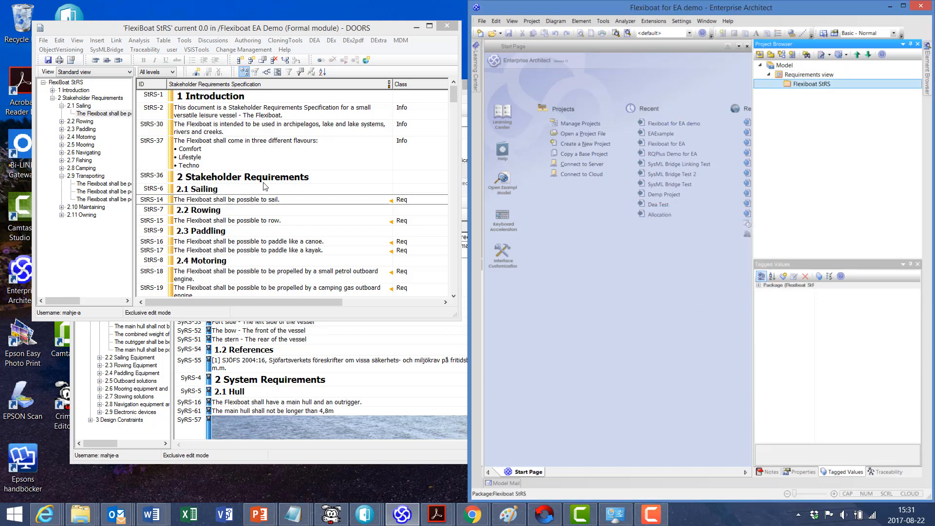
Step: In DOORS, open the SysML Bridge for the 2 Stakeholder Requirements heading of FlexiBoat StRS and connect it to EA
{"action": "left_click", "coordinate": [247, 178]}
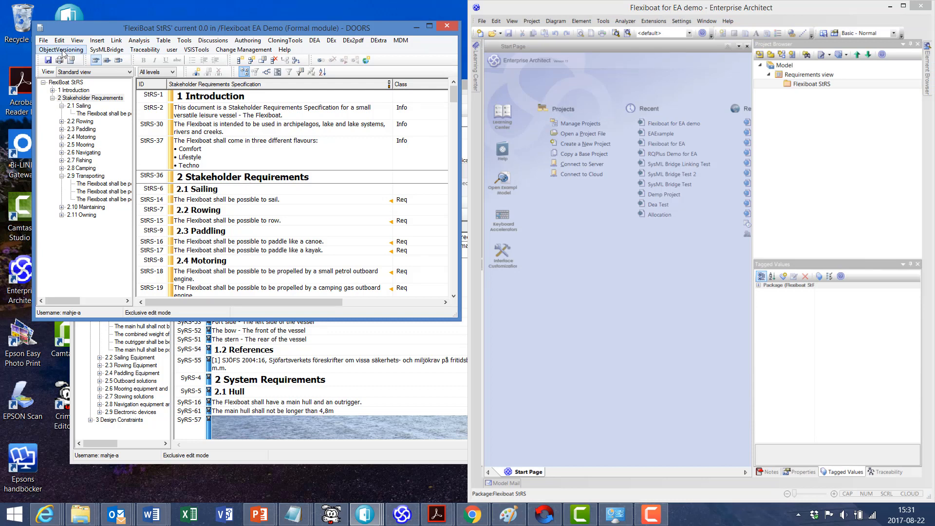
{"action": "left_click", "coordinate": [106, 49]}
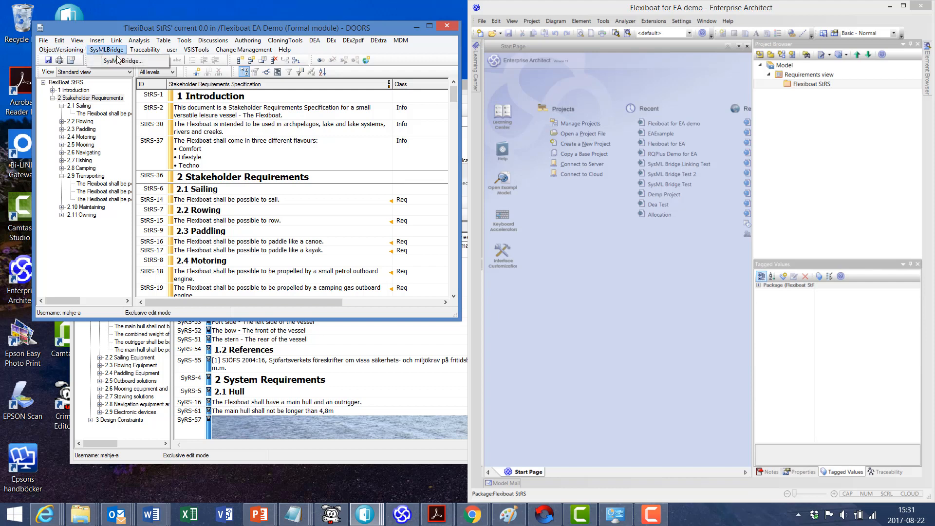
{"action": "left_click", "coordinate": [119, 60]}
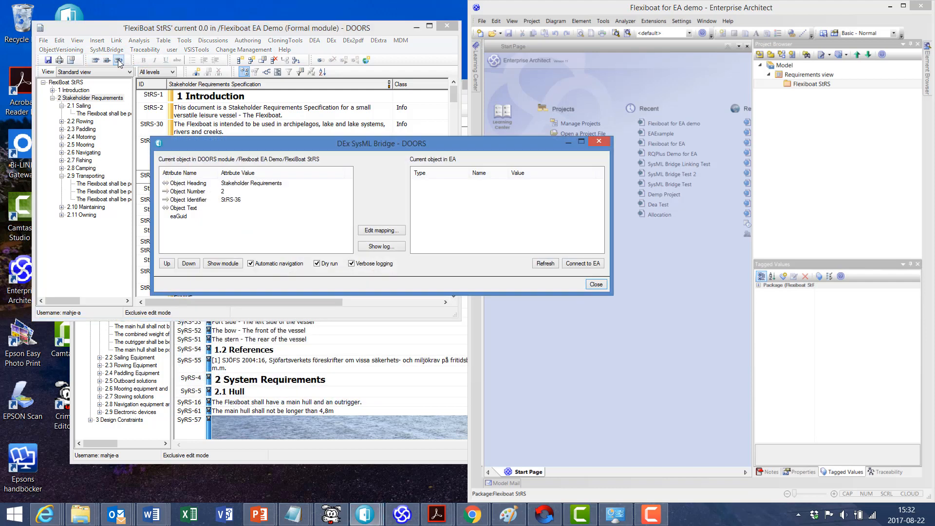
{"action": "left_click", "coordinate": [588, 265]}
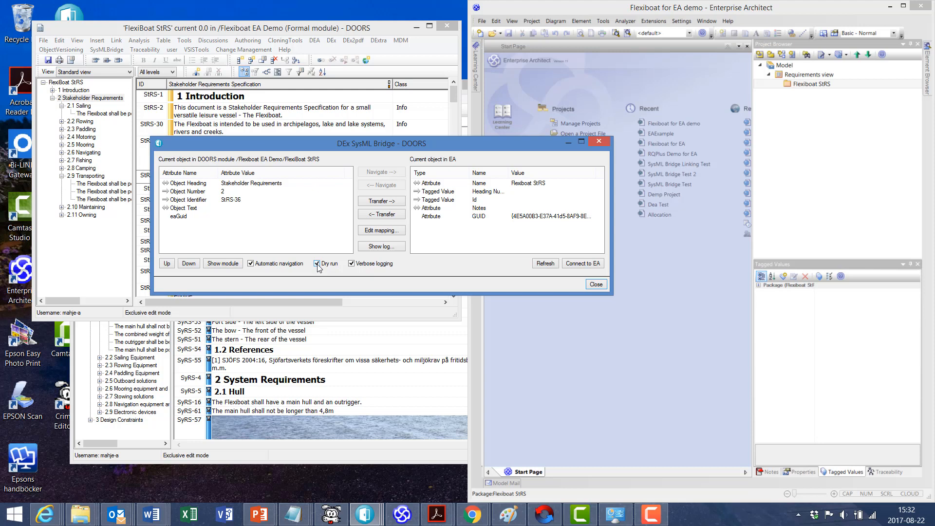
Step: Transfer the Stakeholder Requirements heading and its contents into EA's Flexiboat StRS package with Dry run off, and move the bridge window clear of the requirements
{"action": "left_click", "coordinate": [383, 202]}
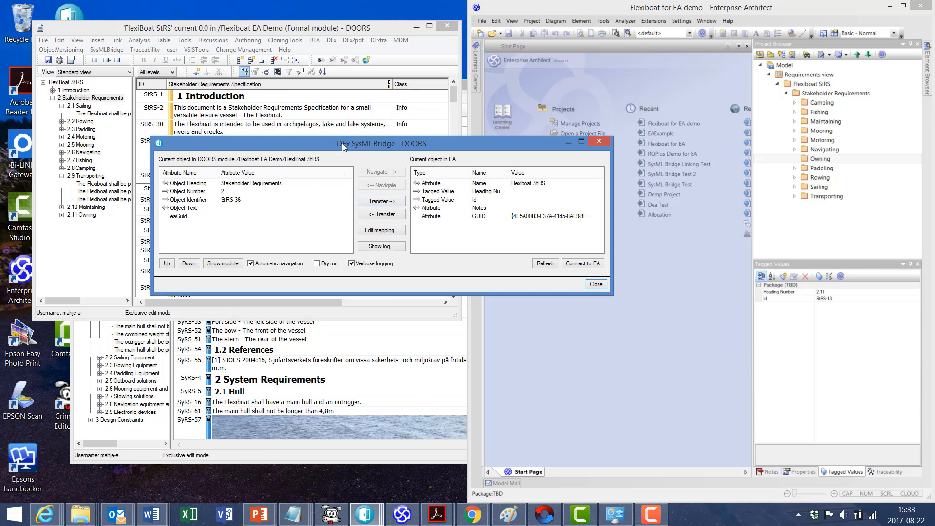
{"action": "left_click_drag", "start_coordinate": [342, 143], "coordinate": [296, 315]}
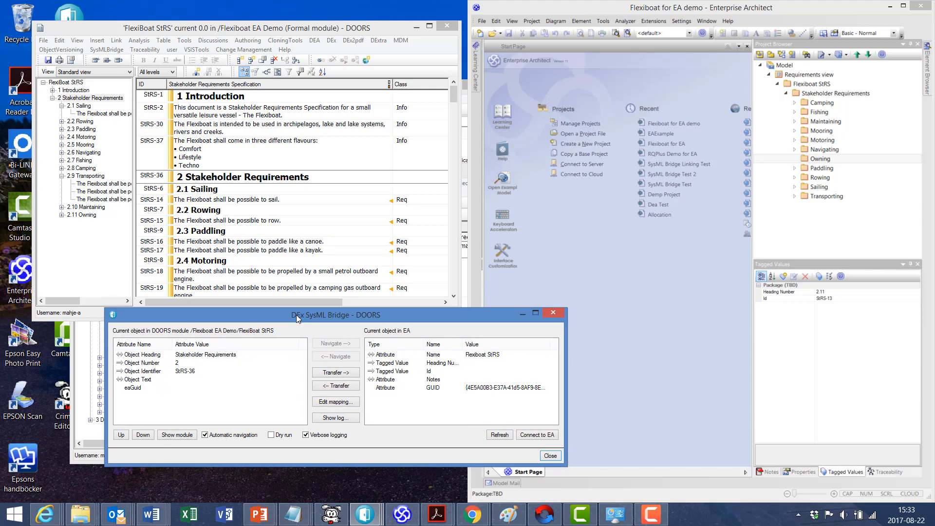
Step: Navigate from StRS-14 and StRS-15 in DOORS to EA, and from StRS-18 under Motoring in EA back to DOORS
{"action": "left_click", "coordinate": [266, 204]}
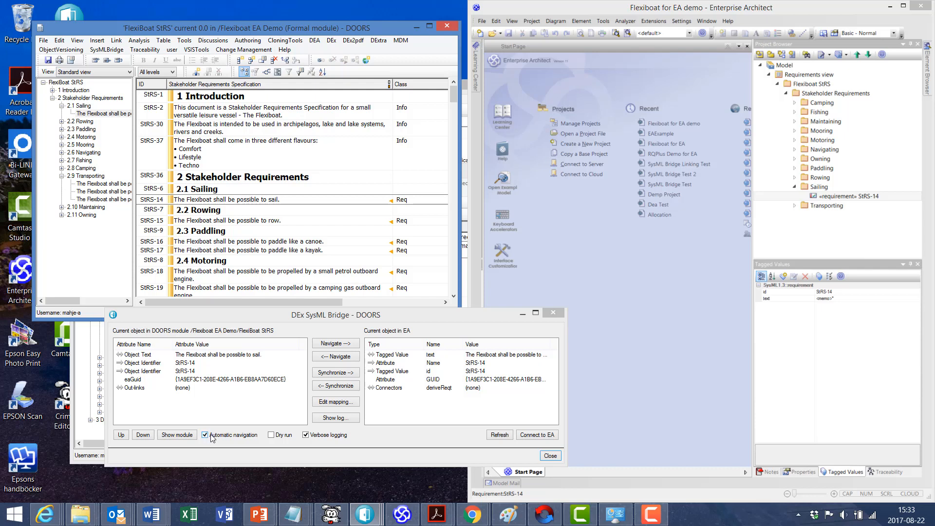
{"action": "left_click", "coordinate": [217, 225]}
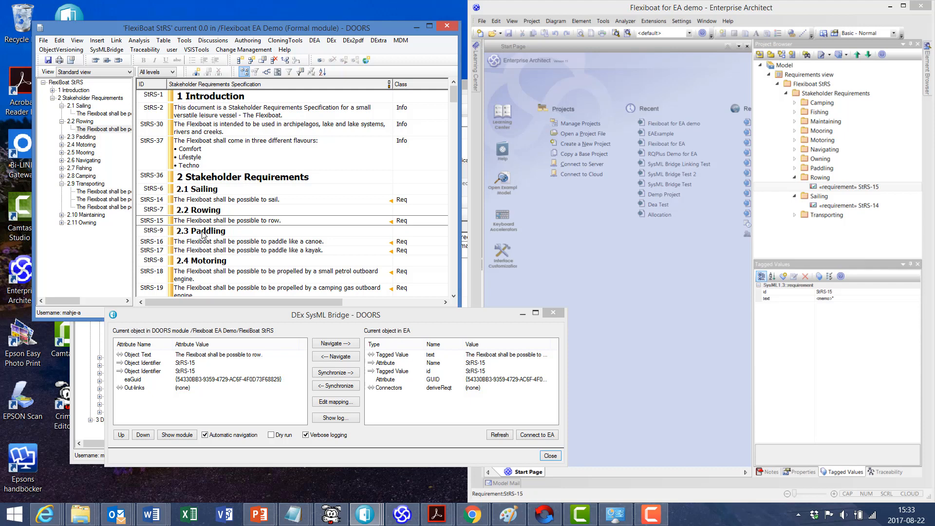
{"action": "left_click", "coordinate": [795, 141]}
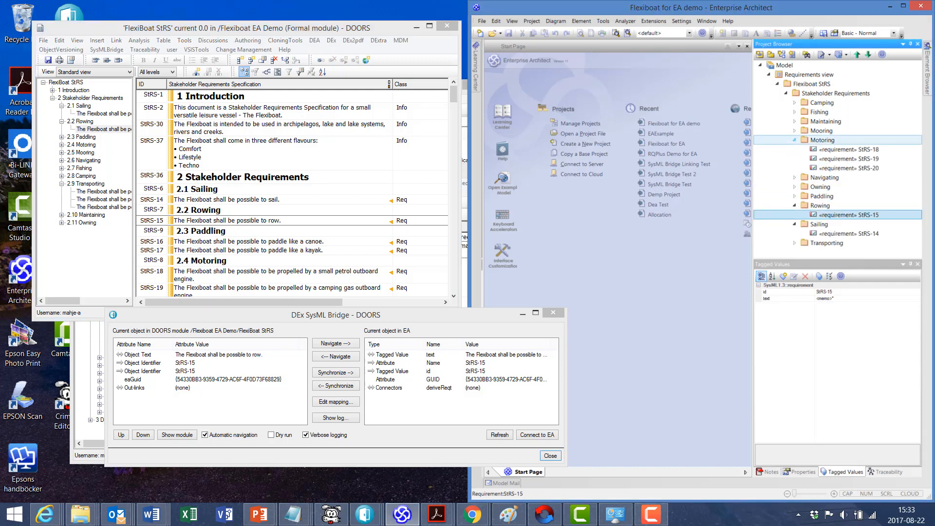
{"action": "left_click", "coordinate": [872, 154]}
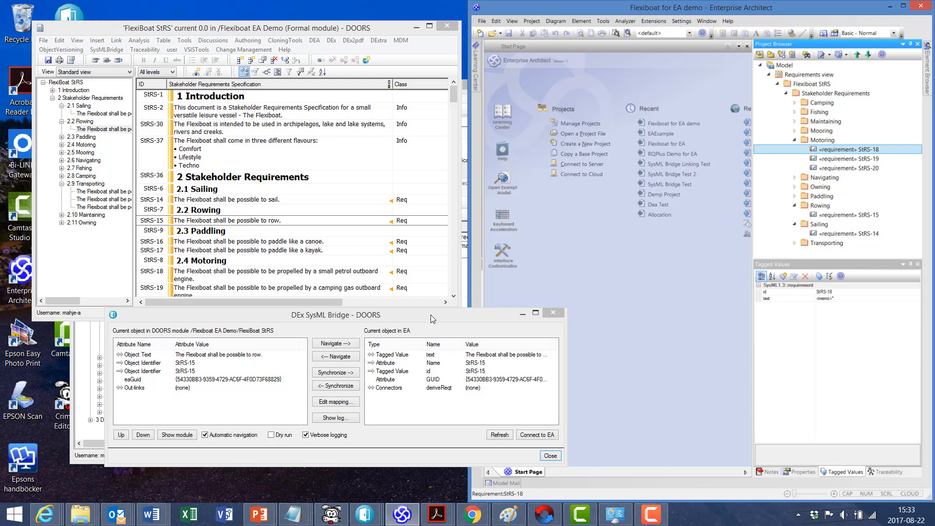
{"action": "left_click", "coordinate": [500, 436]}
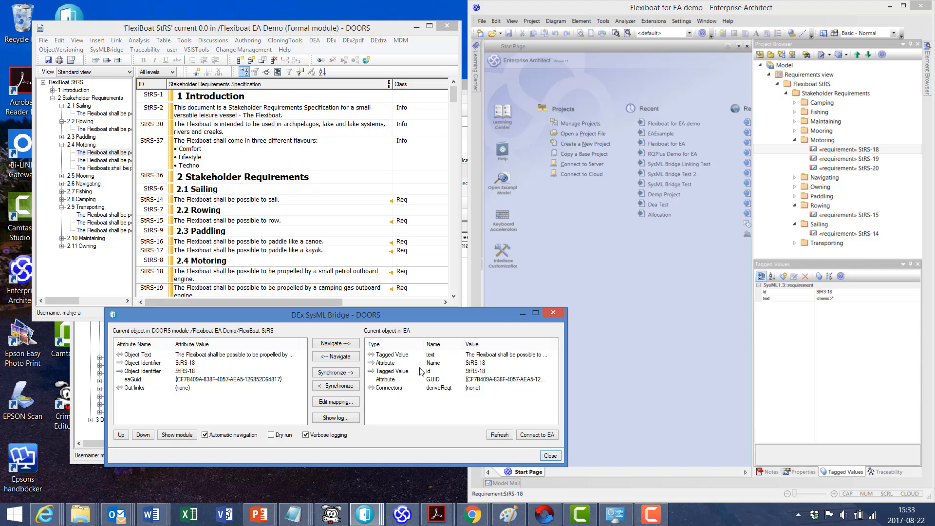
Step: Review the synchronization log of the stakeholder requirements transfer through to its closing summary, and close the log
{"action": "left_click", "coordinate": [335, 418]}
{"action": "left_click_drag", "start_coordinate": [363, 159], "coordinate": [297, 46]}
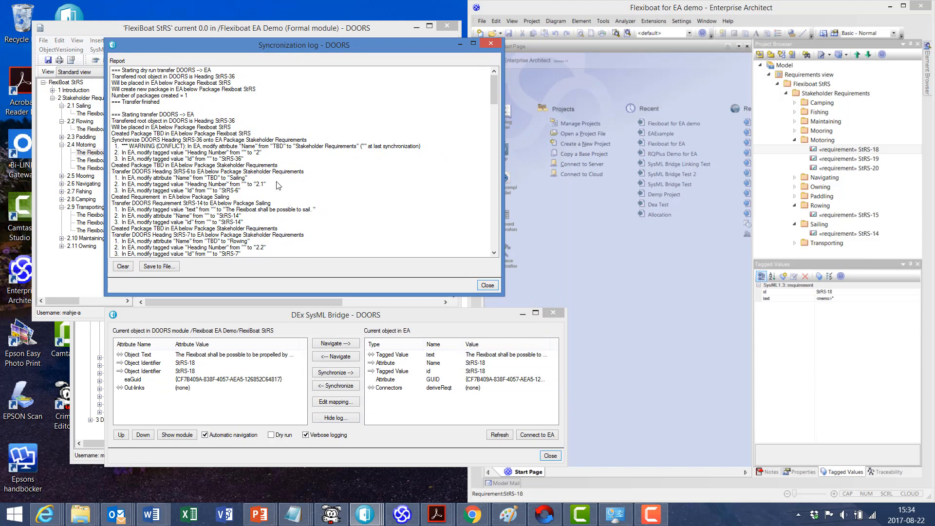
{"action": "scroll", "coordinate": [259, 174], "scroll_direction": "down", "scroll_amount": 1}
{"action": "scroll", "coordinate": [260, 174], "scroll_direction": "down", "scroll_amount": 2}
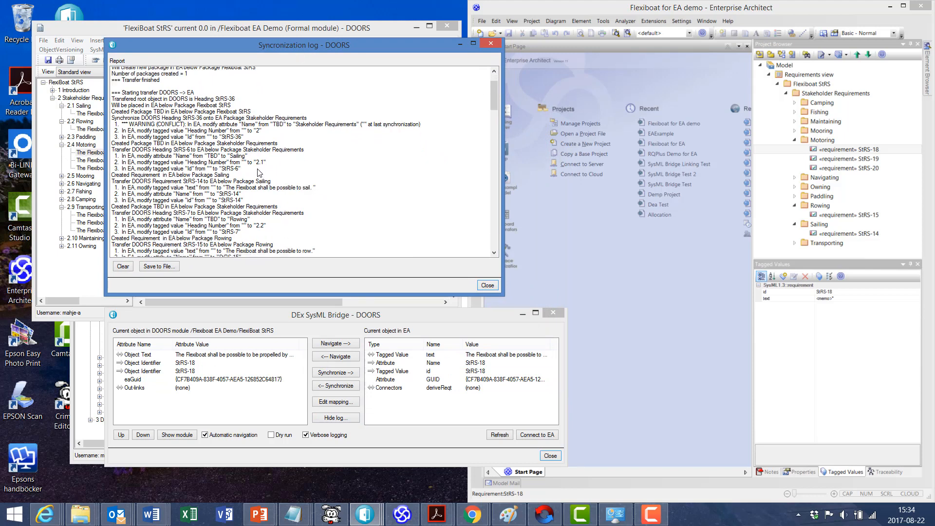
{"action": "scroll", "coordinate": [260, 171], "scroll_direction": "down", "scroll_amount": 8}
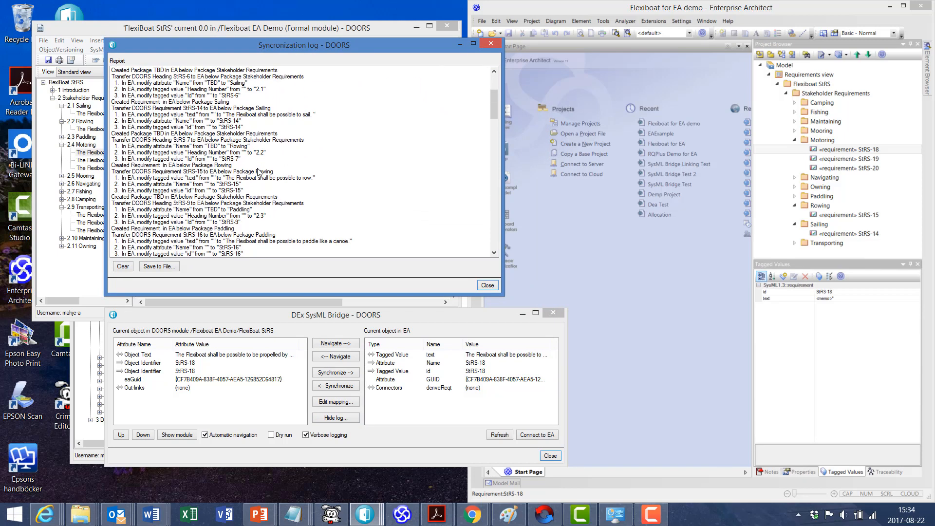
{"action": "scroll", "coordinate": [258, 171], "scroll_direction": "down", "scroll_amount": 8}
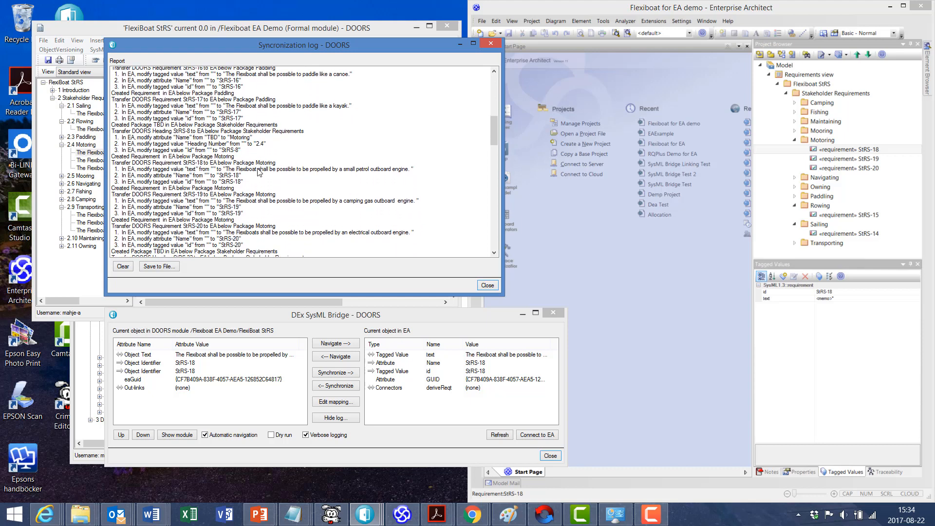
{"action": "scroll", "coordinate": [258, 171], "scroll_direction": "down", "scroll_amount": 8}
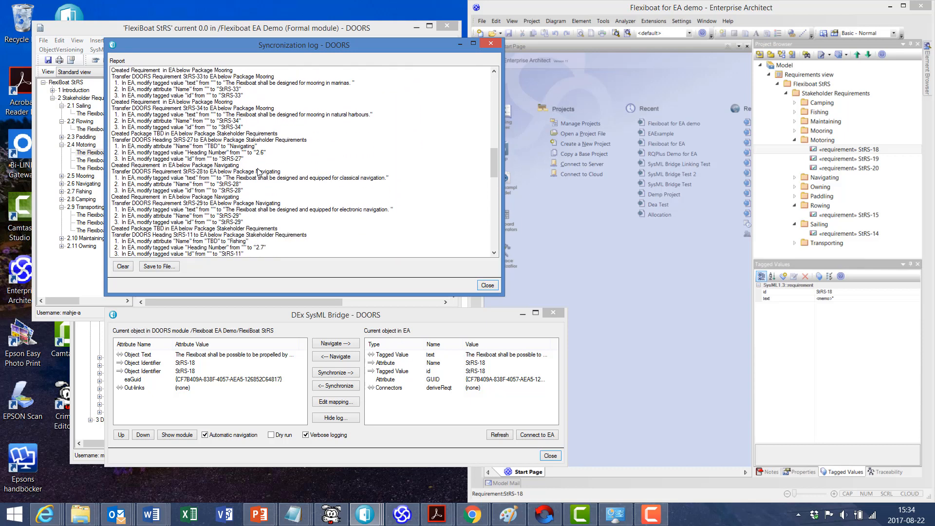
{"action": "scroll", "coordinate": [258, 172], "scroll_direction": "down", "scroll_amount": 8}
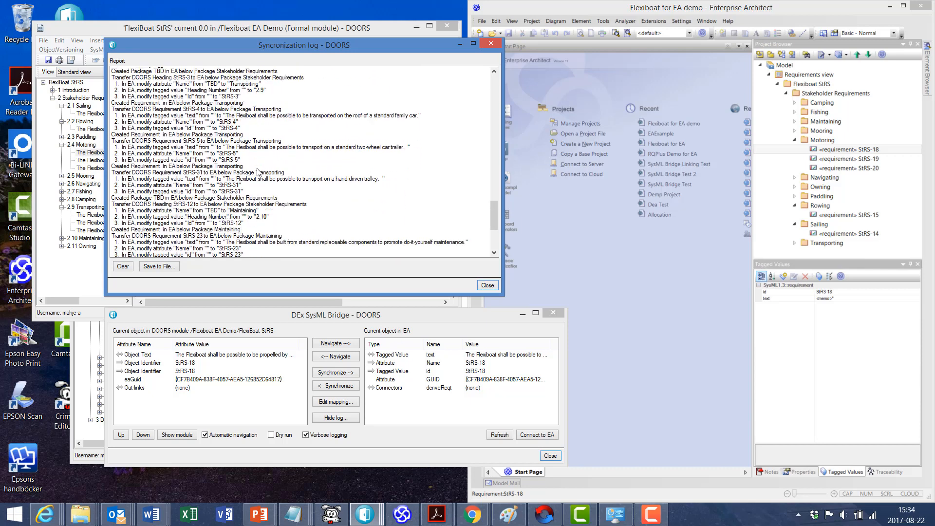
{"action": "scroll", "coordinate": [258, 171], "scroll_direction": "down", "scroll_amount": 2}
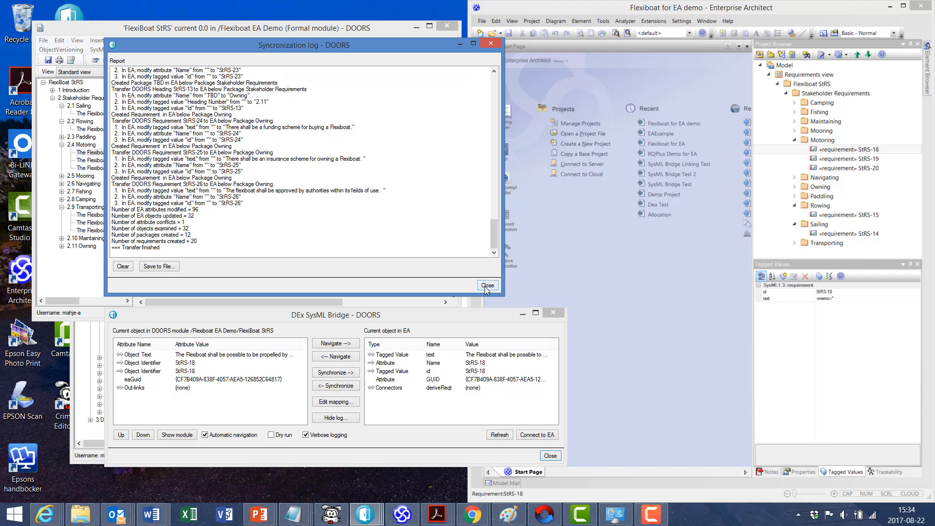
{"action": "left_click", "coordinate": [335, 418]}
{"action": "left_click", "coordinate": [334, 419]}
{"action": "left_click", "coordinate": [334, 418]}
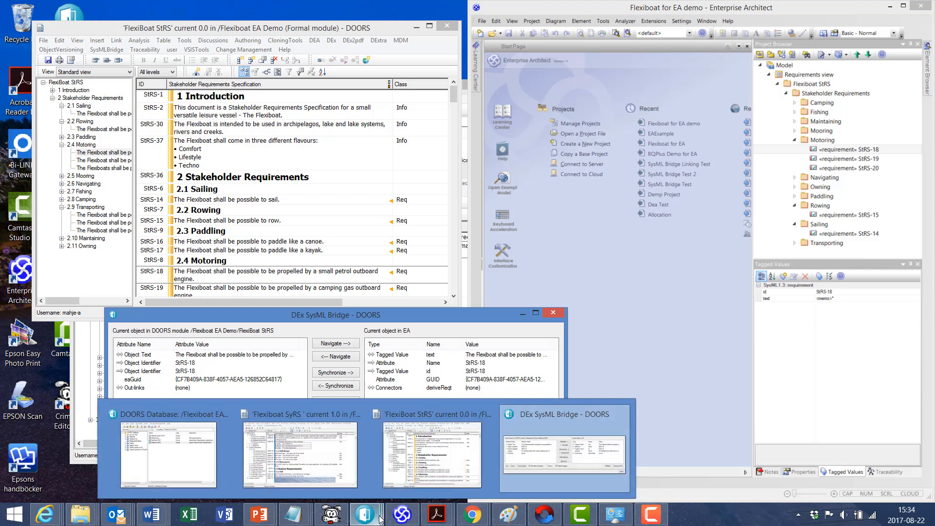
Step: Close the SysML Bridge for FlexiBoat StRS and bring the Flexiboat SyRS module to the front
{"action": "left_click", "coordinate": [554, 314]}
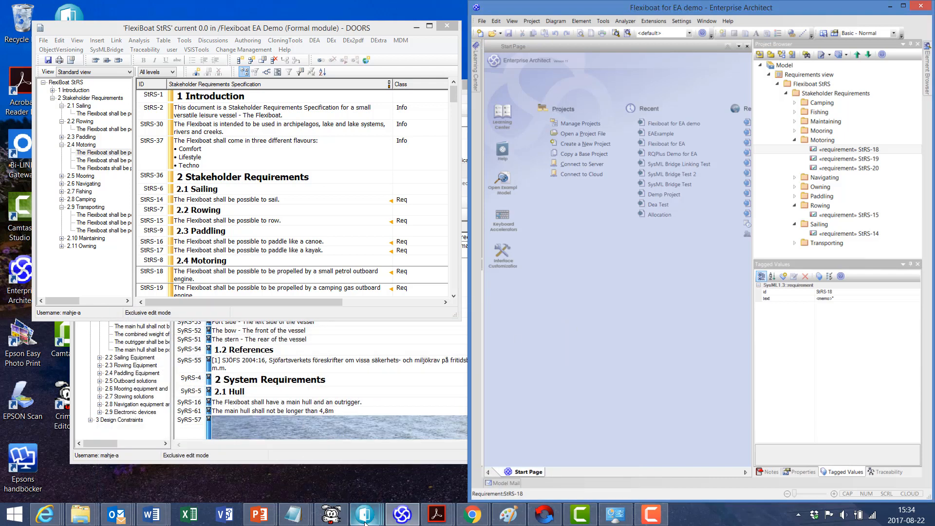
{"action": "mouse_move", "coordinate": [364, 516]}
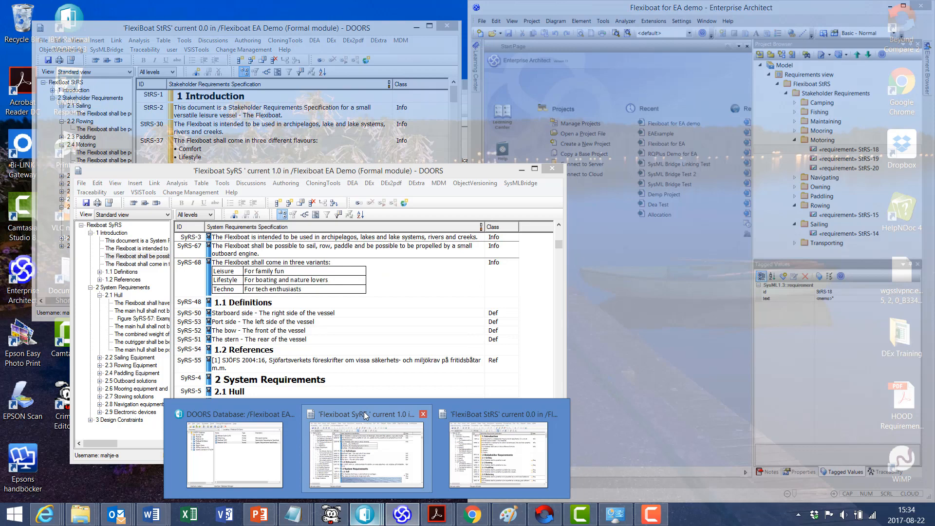
{"action": "left_click", "coordinate": [364, 411]}
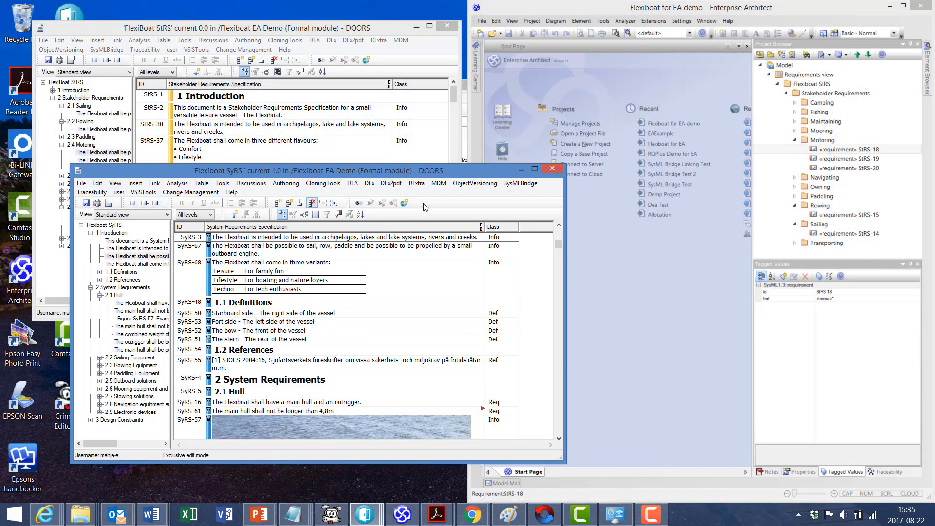
Step: Open the SysML Bridge for Flexiboat SyRS, select the 2 System Requirements heading and connect the bridge to EA
{"action": "left_click", "coordinate": [518, 183]}
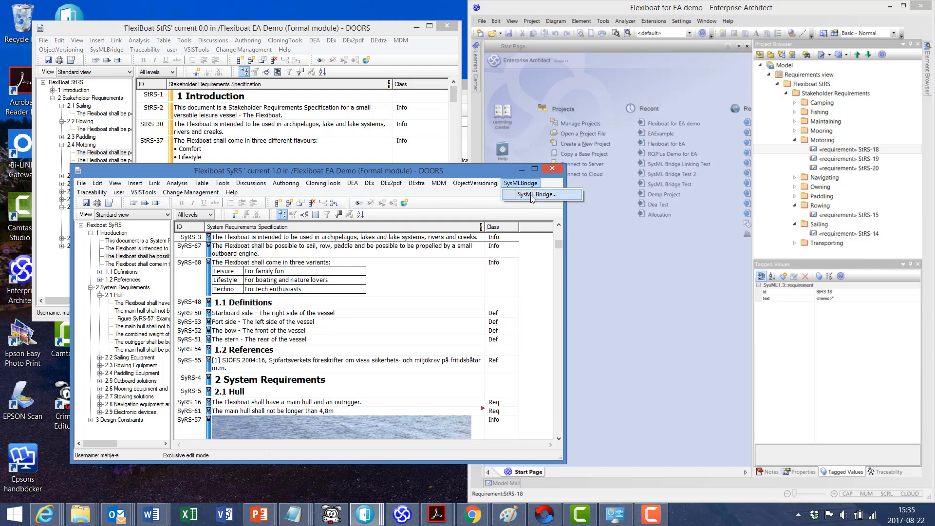
{"action": "left_click", "coordinate": [531, 195]}
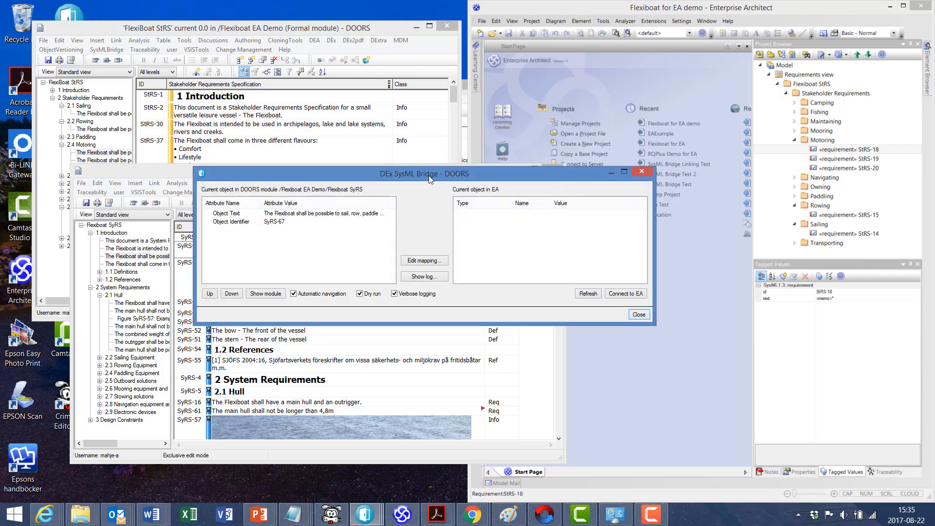
{"action": "left_click_drag", "start_coordinate": [429, 176], "coordinate": [285, 86]}
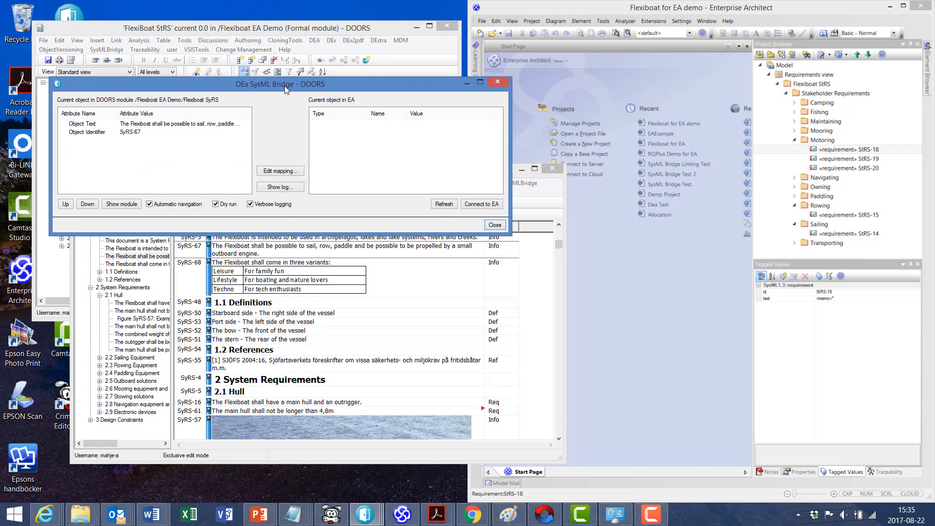
{"action": "left_click", "coordinate": [275, 383]}
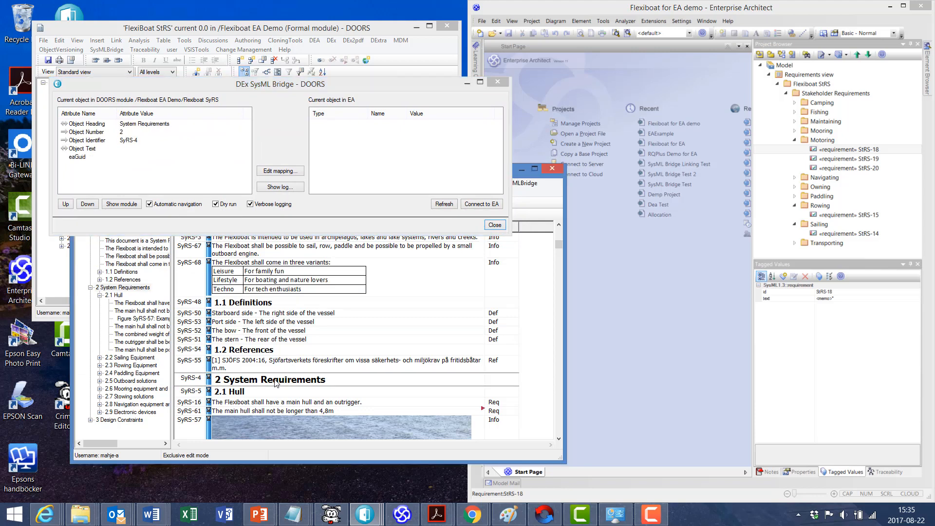
{"action": "left_click", "coordinate": [482, 205]}
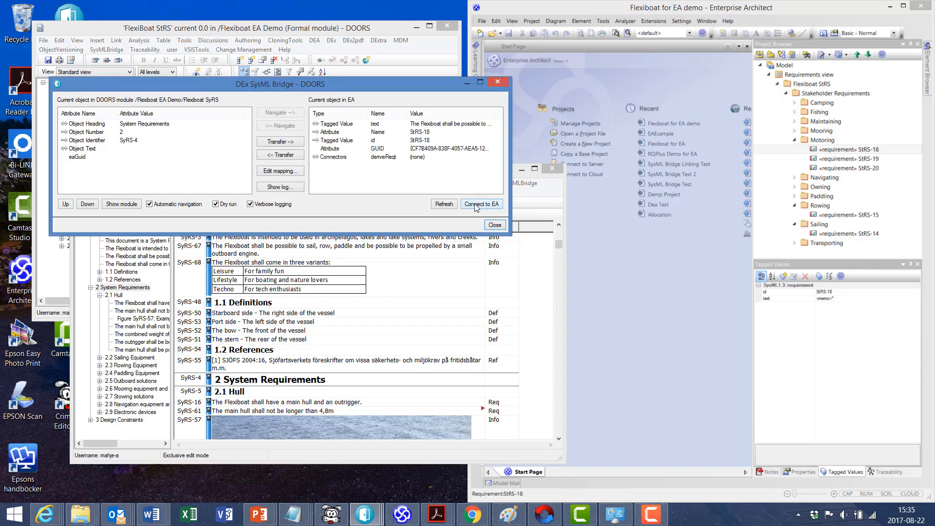
Step: In Enterprise Architect, add a package named "Flexiboat SyRS" under Requirements view, without an automatically added diagram
{"action": "left_click", "coordinate": [777, 85]}
{"action": "right_click", "coordinate": [801, 74]}
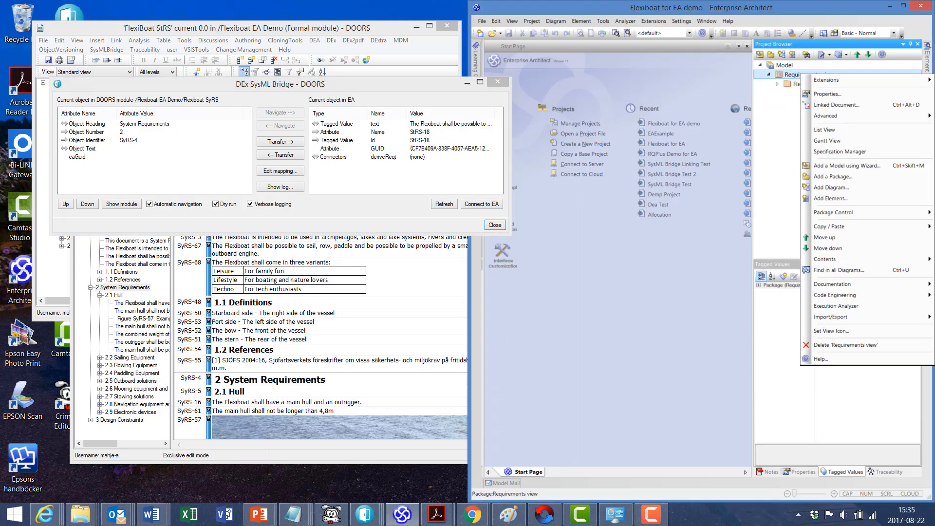
{"action": "left_click", "coordinate": [834, 177]}
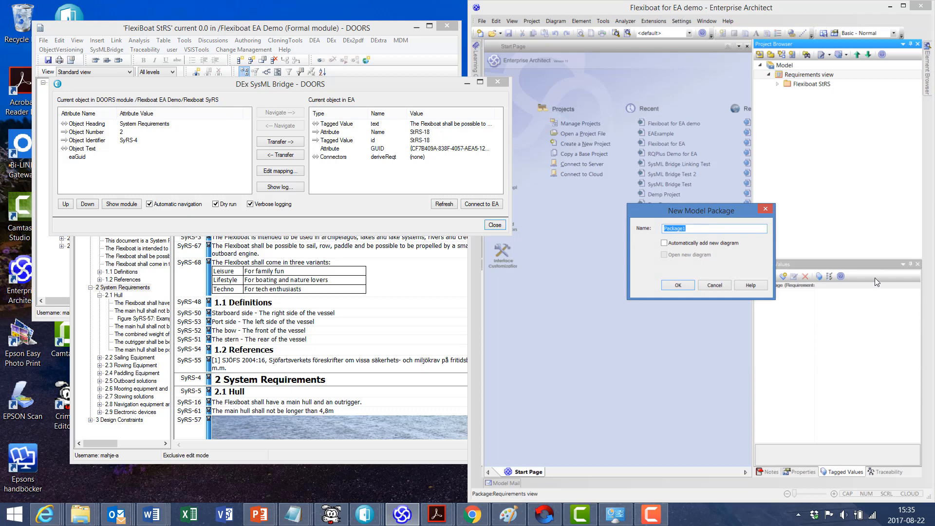
{"action": "type", "text": "Flexiboar SyRS"}
{"action": "key", "text": "BackSpace"}
{"action": "type", "text": "t"}
{"action": "key", "text": "Return"}
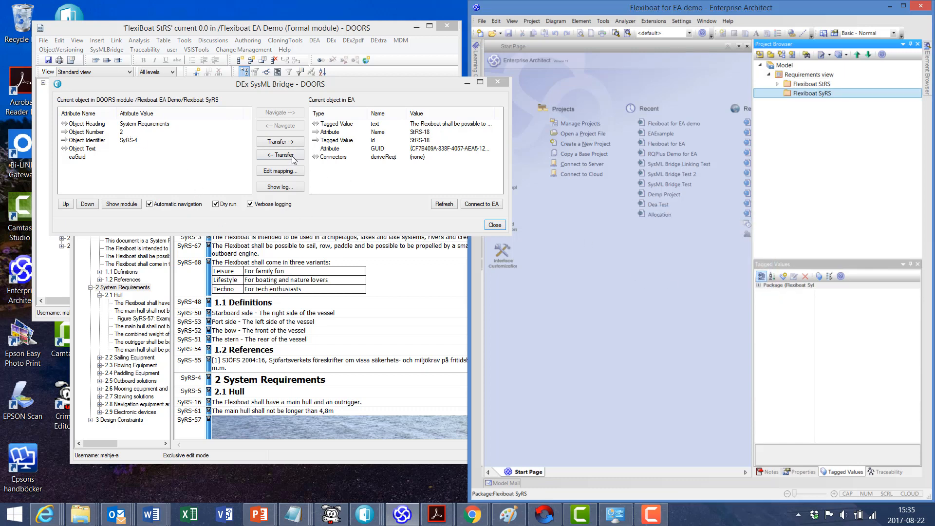
Step: Turn off Dry run in the SysML Bridge and transfer the System Requirements heading with its contents into EA's Flexiboat SyRS package
{"action": "left_click", "coordinate": [216, 204]}
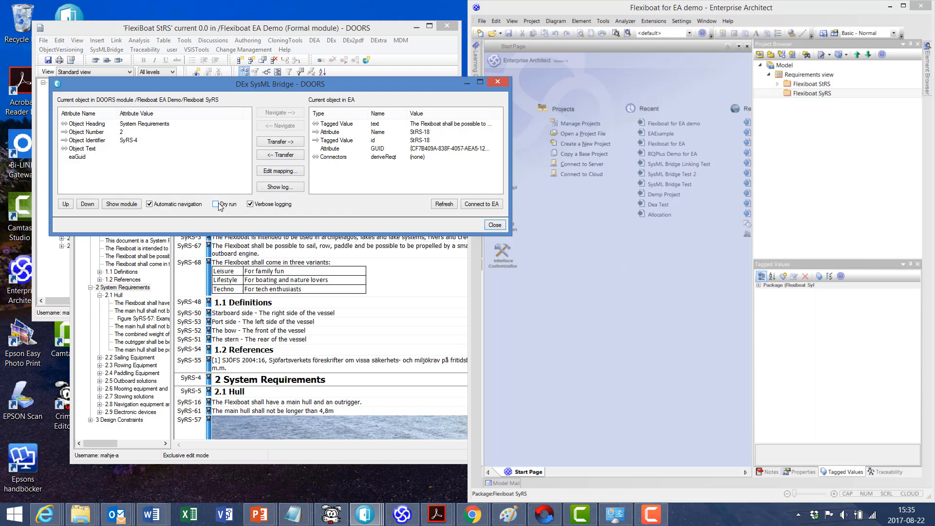
{"action": "left_click", "coordinate": [287, 142]}
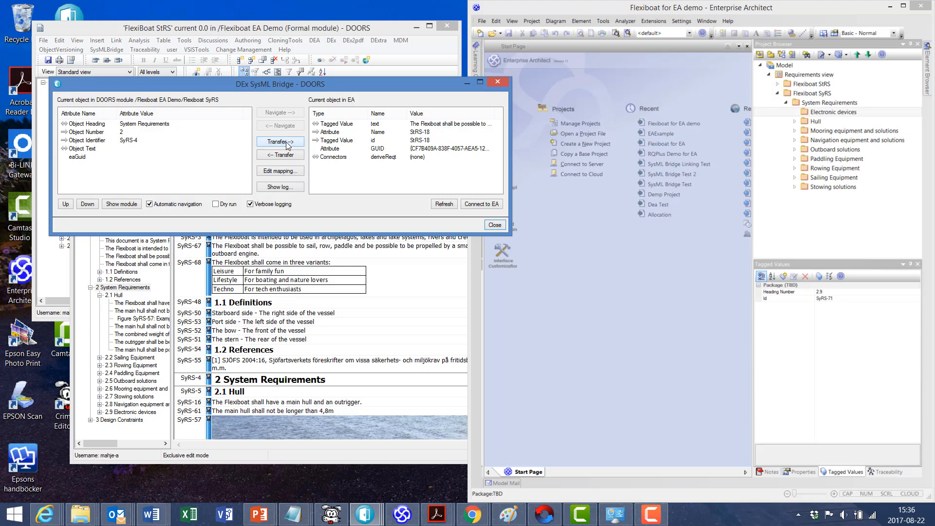
Step: Review the synchronization log of the system requirements transfer, including the deriveReqt connections and closing summary, and close the log
{"action": "left_click", "coordinate": [277, 188]}
{"action": "scroll", "coordinate": [280, 200], "scroll_direction": "down", "scroll_amount": 15}
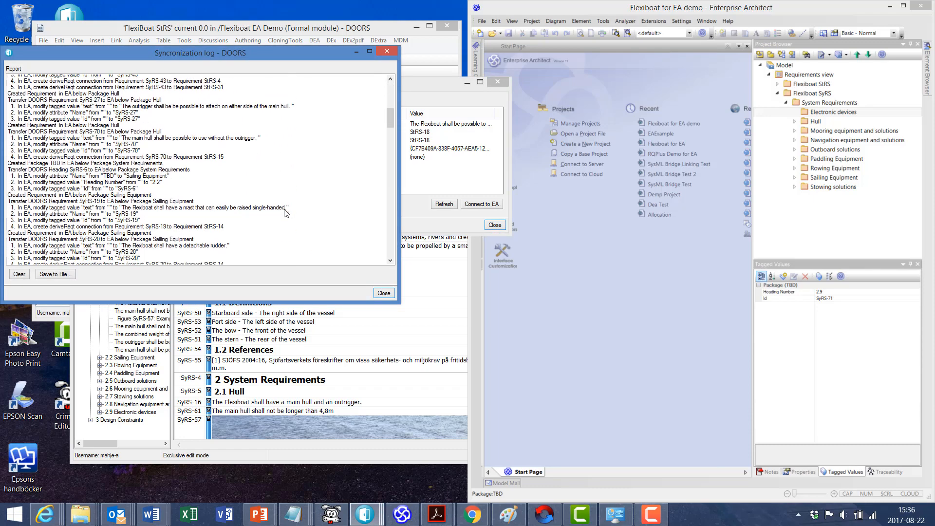
{"action": "scroll", "coordinate": [286, 215], "scroll_direction": "down", "scroll_amount": 15}
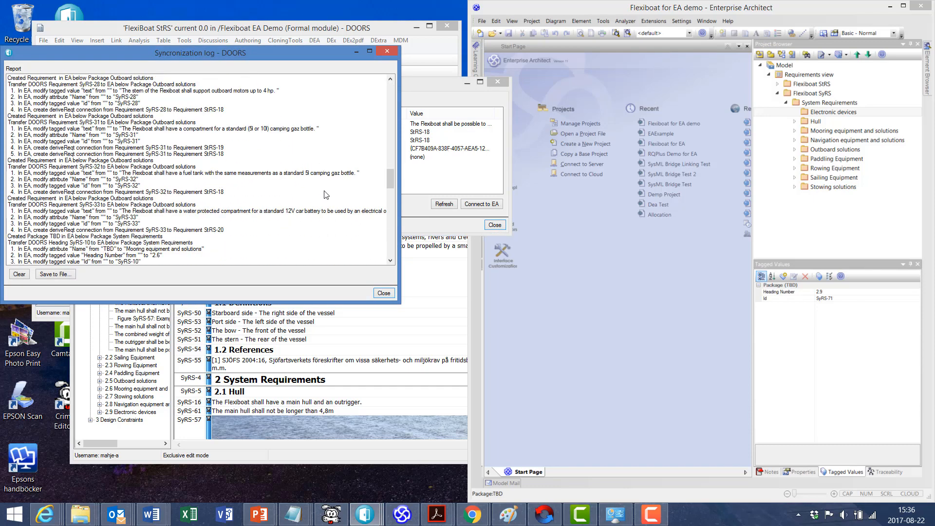
{"action": "scroll", "coordinate": [322, 197], "scroll_direction": "down", "scroll_amount": 15}
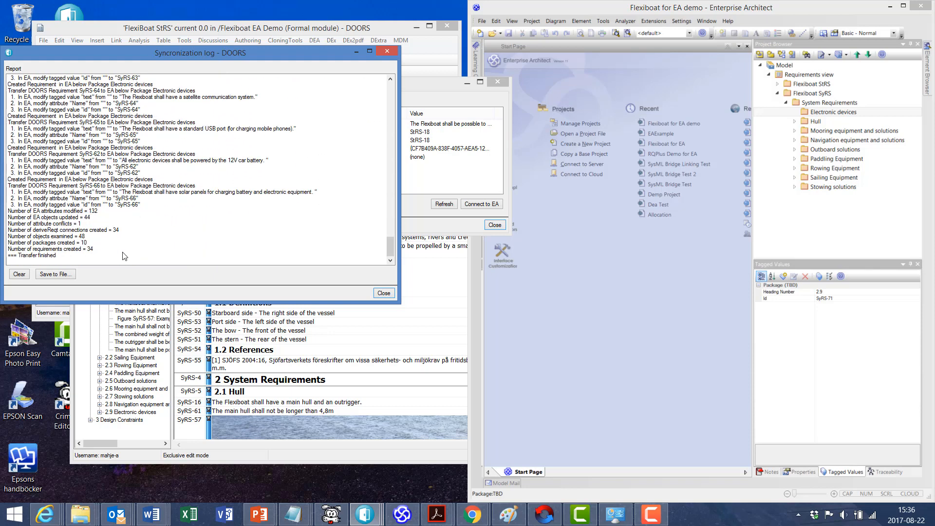
{"action": "left_click", "coordinate": [384, 292]}
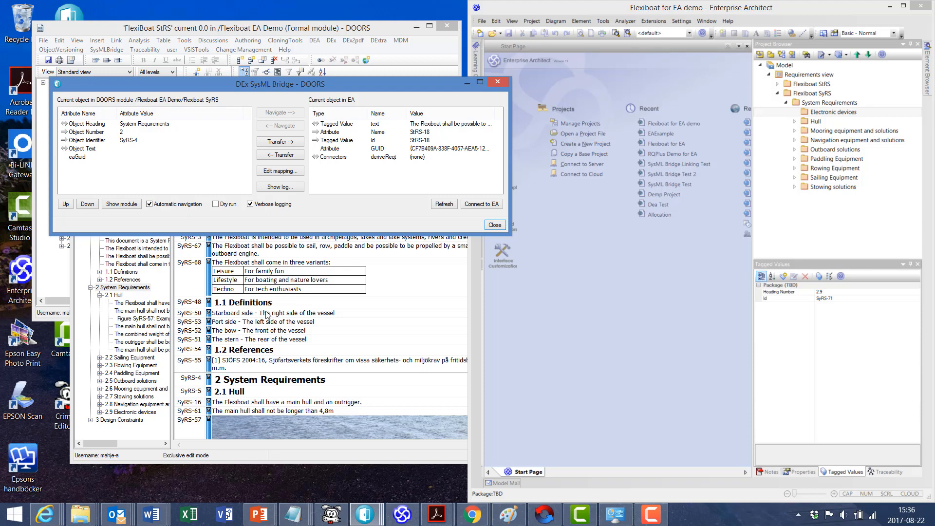
Step: Navigate from SyRS-16 and SyRS-61 in DOORS to their EA counterparts, and examine the traceability of SyRS-61 in EA
{"action": "left_click", "coordinate": [271, 403]}
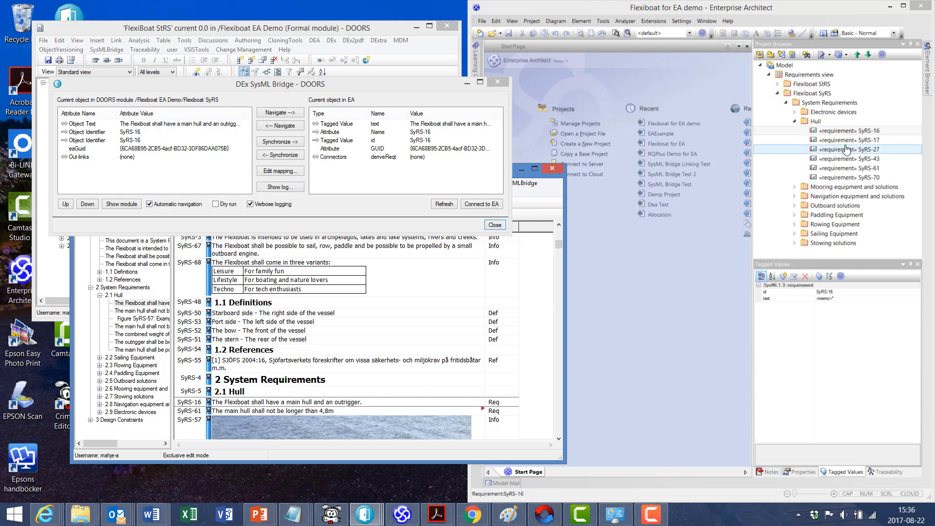
{"action": "left_click", "coordinate": [349, 413]}
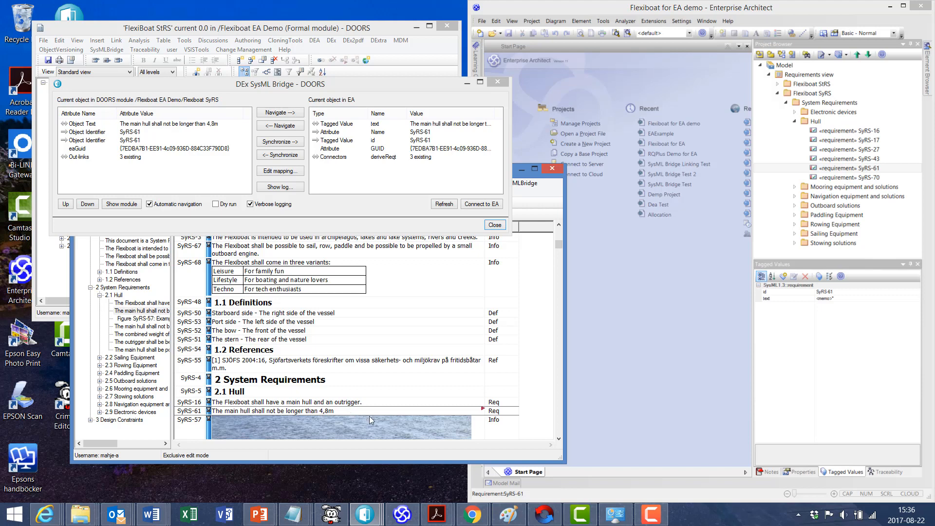
{"action": "left_click", "coordinate": [887, 472]}
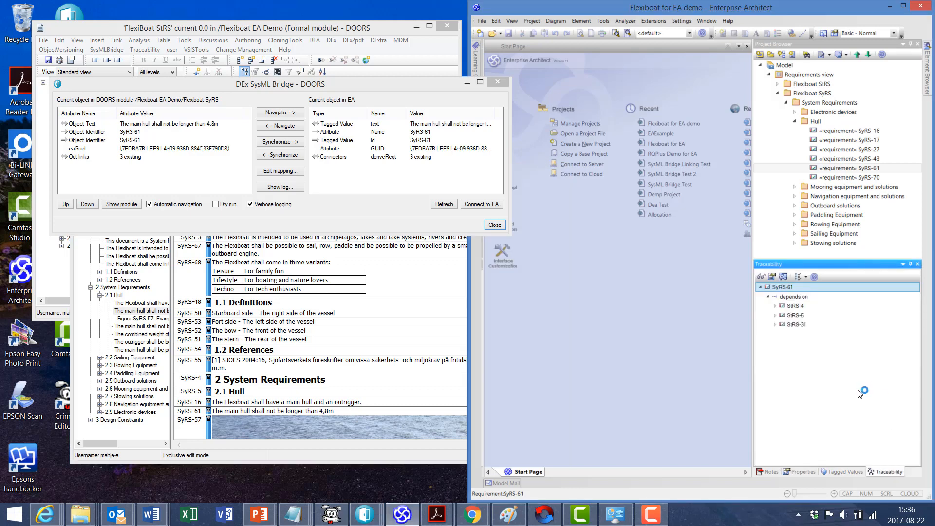
Step: Examine the outgoing links of SyRS-61 in DOORS and compare them with its traceability in Enterprise Architect
{"action": "left_click", "coordinate": [251, 413]}
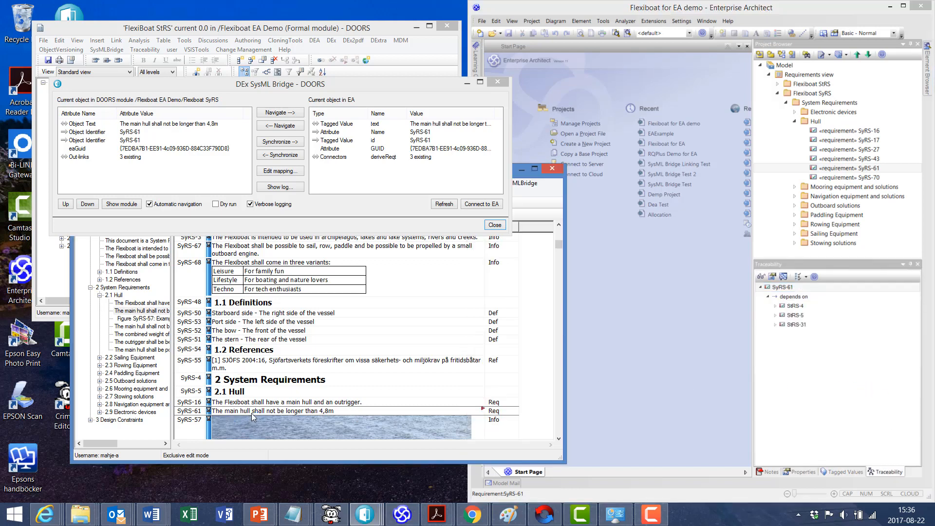
{"action": "right_click", "coordinate": [485, 413]}
{"action": "mouse_move", "coordinate": [538, 420]}
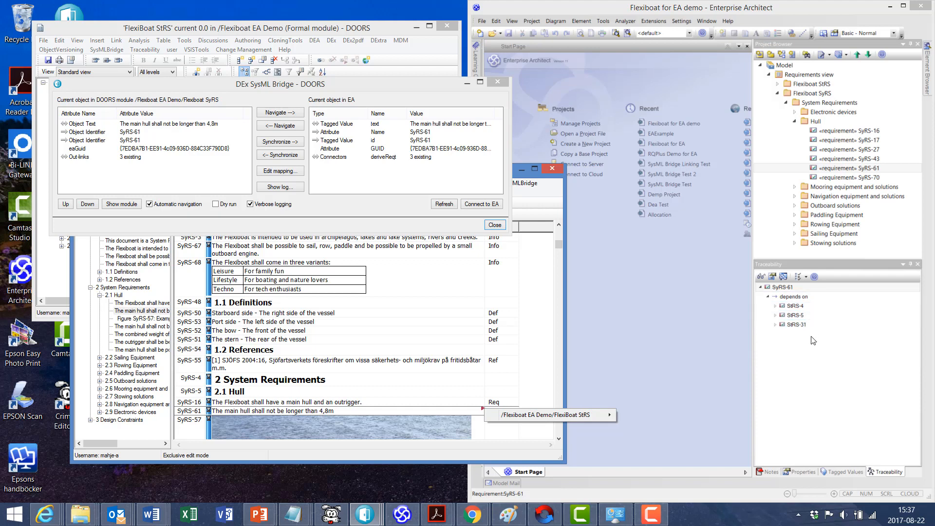
{"action": "left_click", "coordinate": [815, 361]}
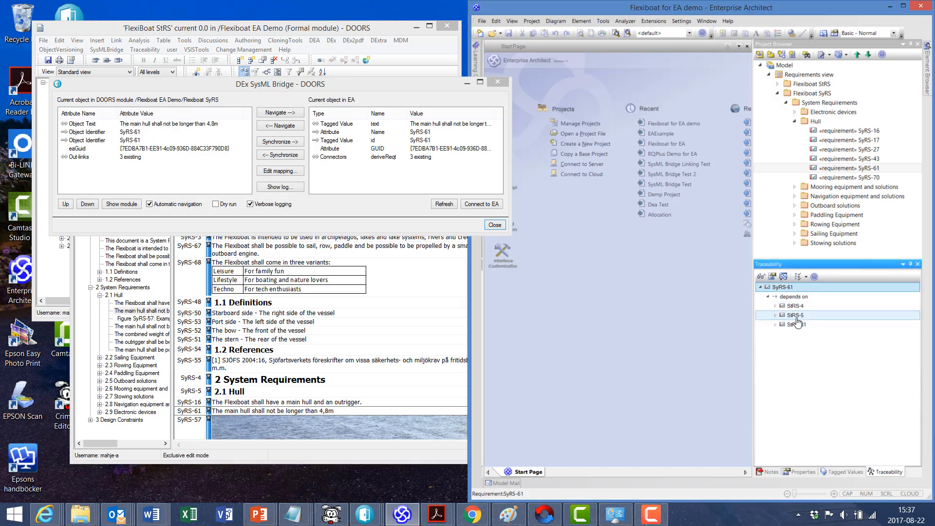
Step: Add a SysML Requirement diagram named "Flexiboat SyRS" to the Flexiboat SyRS package
{"action": "left_click", "coordinate": [806, 94]}
{"action": "right_click", "coordinate": [806, 94]}
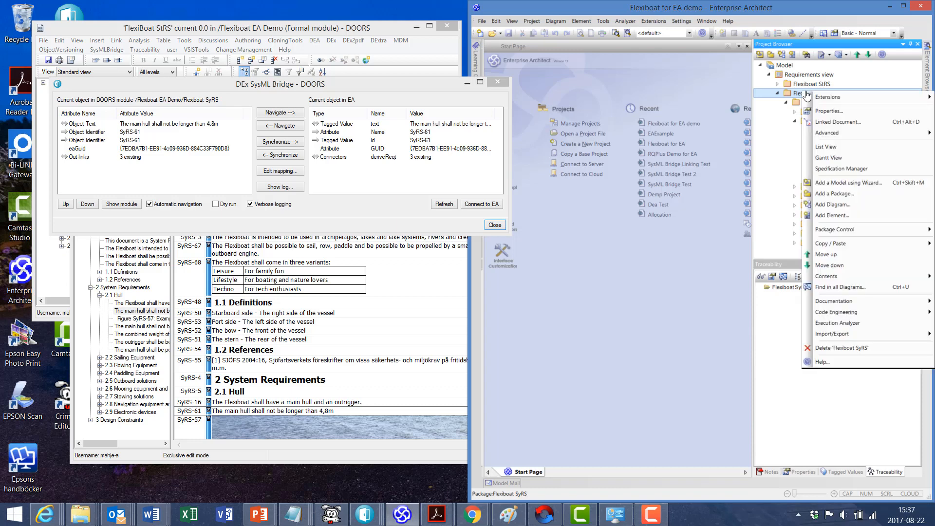
{"action": "left_click", "coordinate": [834, 204]}
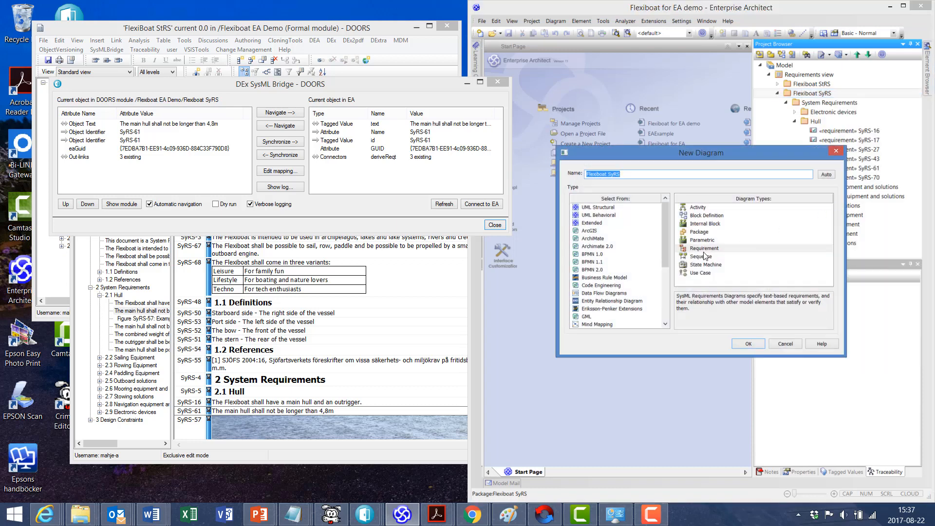
{"action": "left_click", "coordinate": [747, 344]}
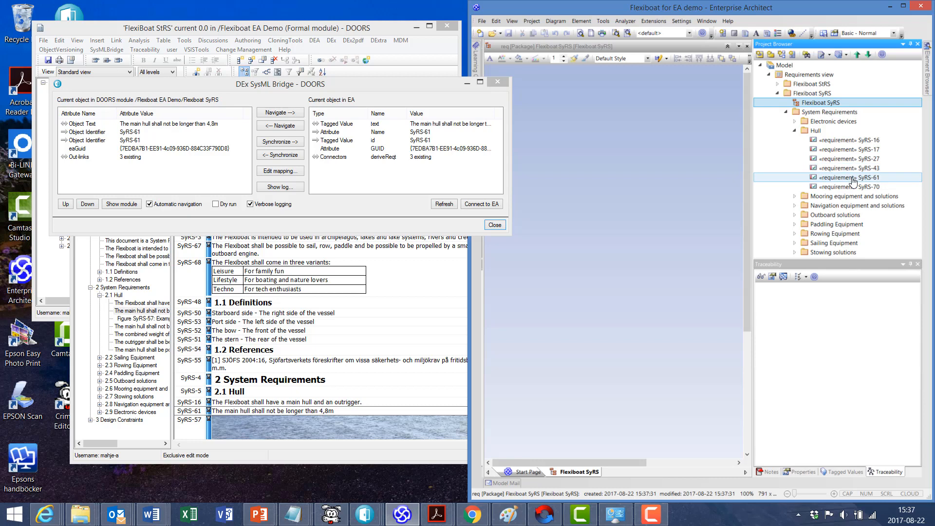
Step: Place requirement SyRS-61 on the new diagram as a link and display it in rectangle notation
{"action": "left_click_drag", "start_coordinate": [852, 177], "coordinate": [598, 341]}
{"action": "left_click", "coordinate": [701, 283]}
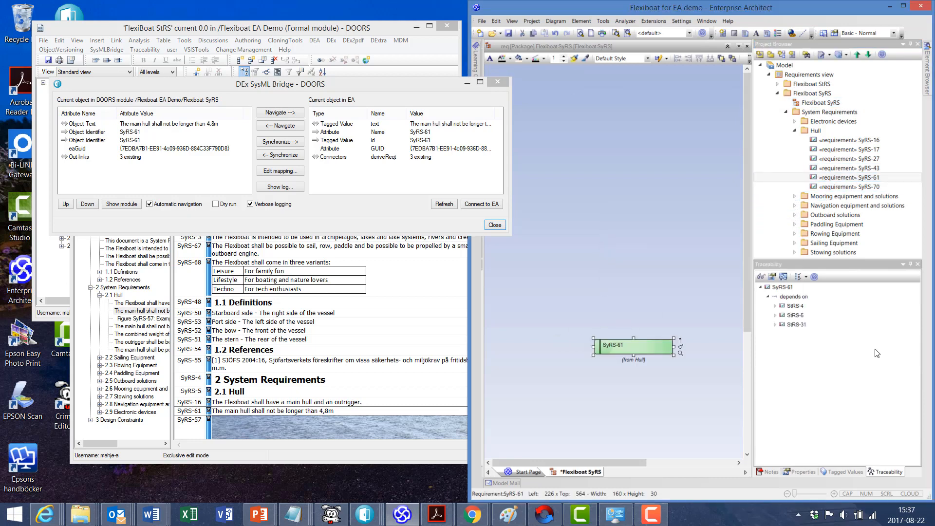
{"action": "right_click", "coordinate": [644, 353]}
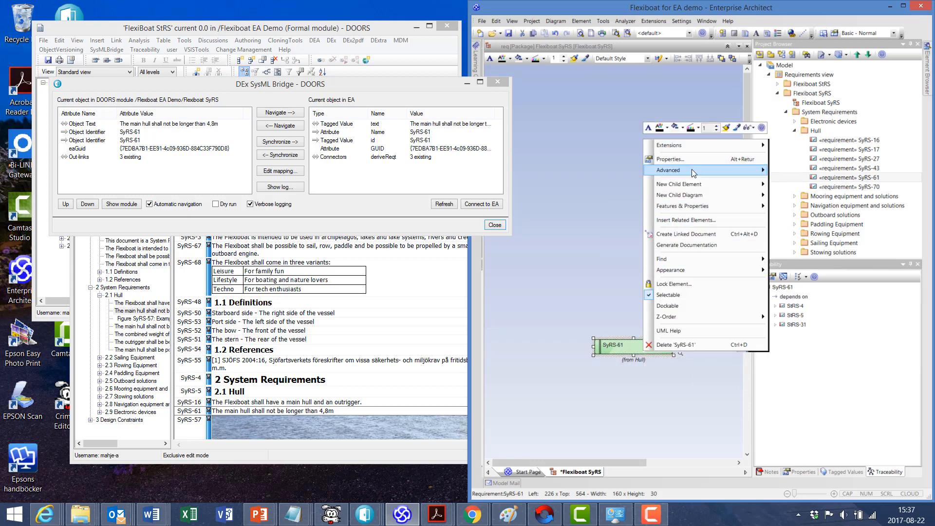
{"action": "mouse_move", "coordinate": [705, 170]}
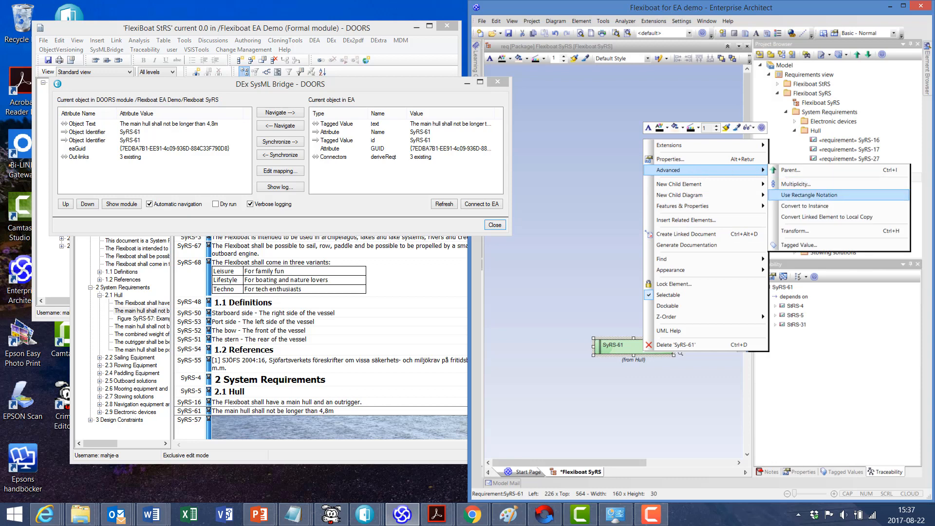
{"action": "left_click", "coordinate": [808, 194]}
Step: Turn on the Tags compartment for elements in the Flexiboat SyRS diagram's properties, moving the SysML Bridge window out of the way
{"action": "right_click", "coordinate": [660, 345]}
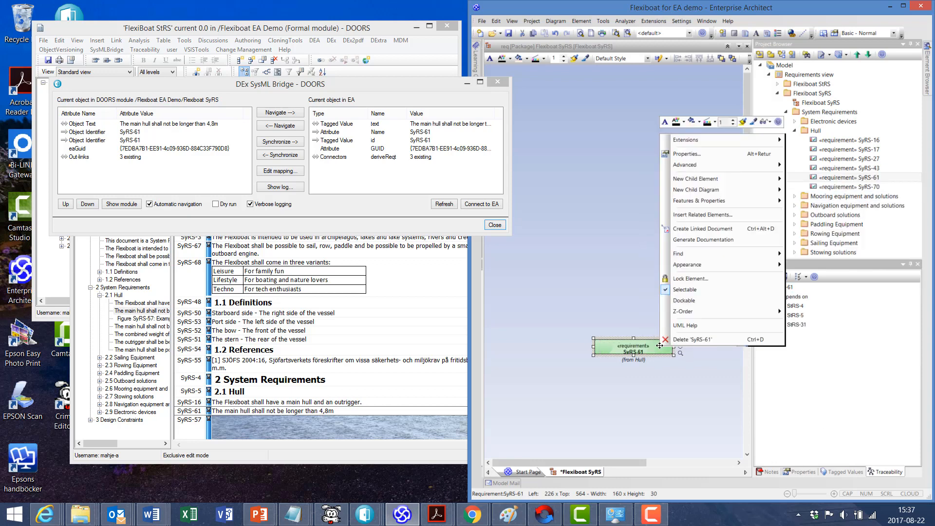
{"action": "right_click", "coordinate": [662, 404]}
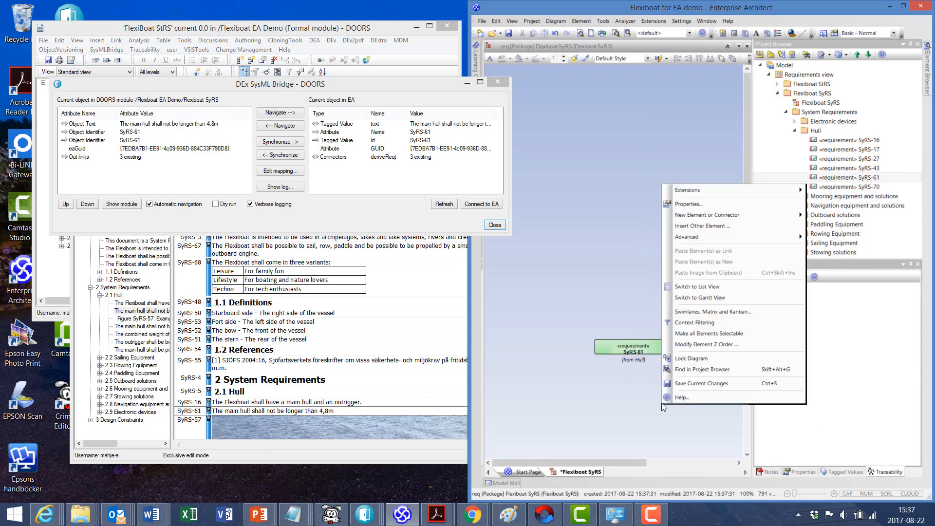
{"action": "left_click", "coordinate": [707, 205]}
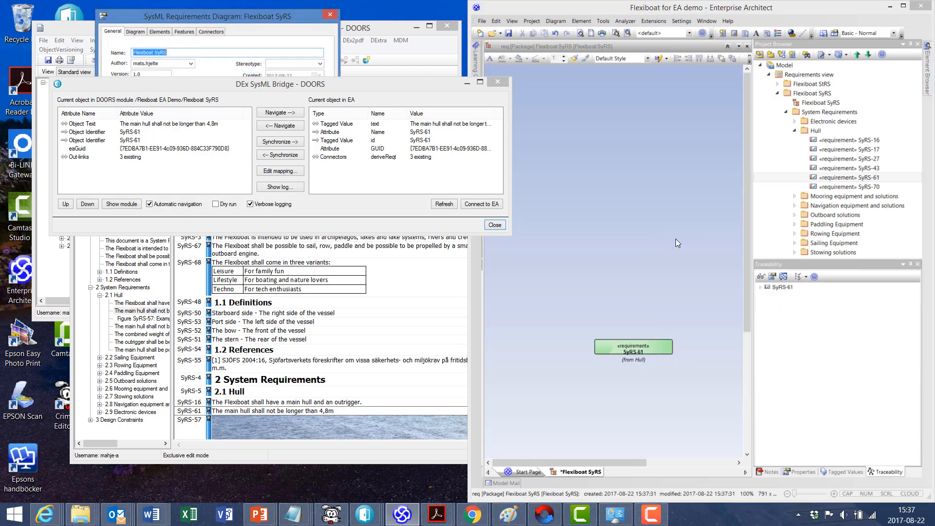
{"action": "left_click", "coordinate": [220, 86]}
{"action": "left_click_drag", "start_coordinate": [220, 86], "coordinate": [188, 229]}
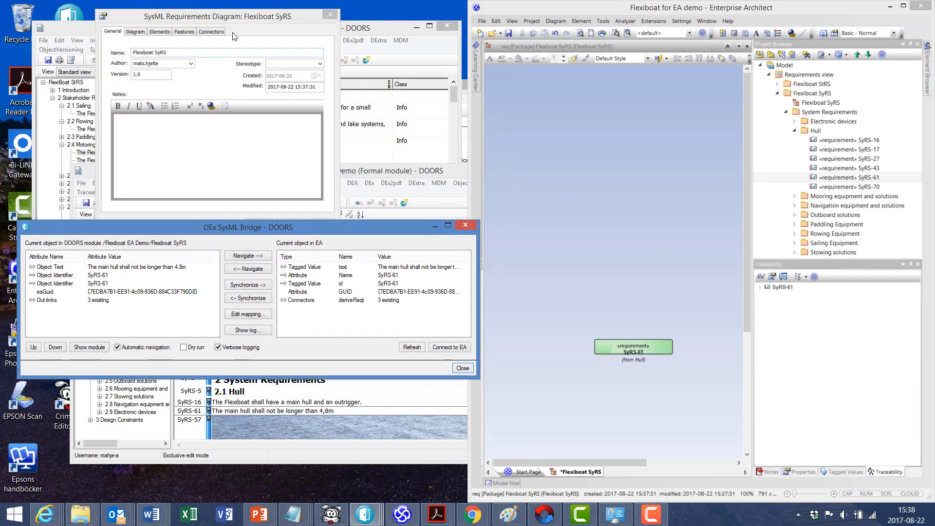
{"action": "left_click", "coordinate": [160, 31]}
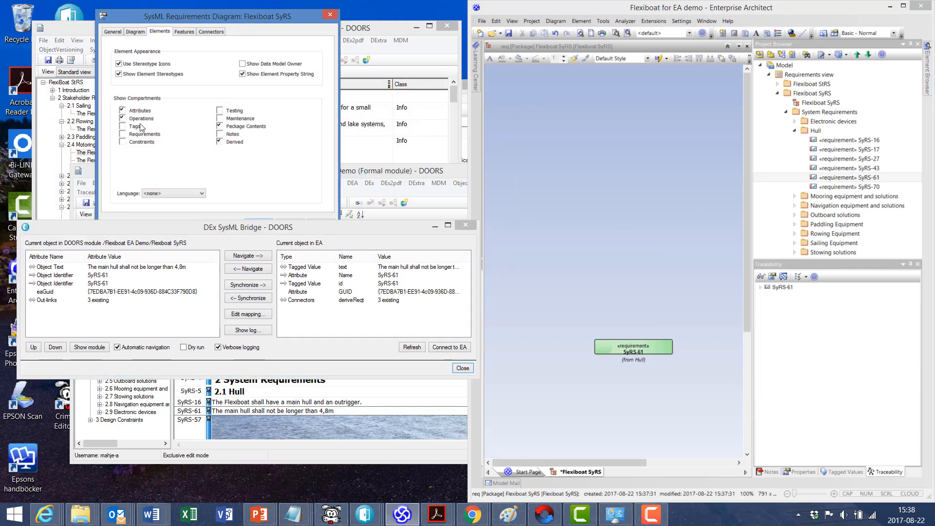
{"action": "left_click", "coordinate": [123, 127]}
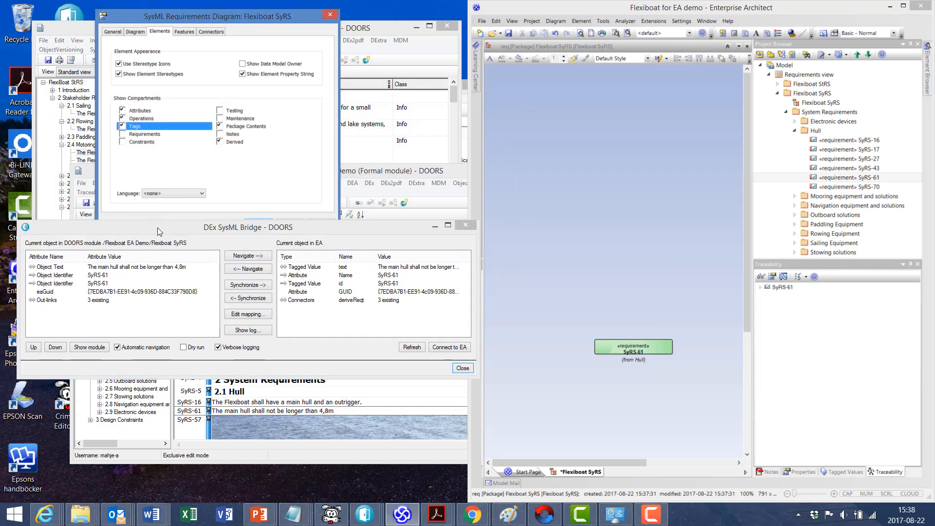
{"action": "left_click_drag", "start_coordinate": [157, 228], "coordinate": [157, 253]}
{"action": "left_click", "coordinate": [264, 225]}
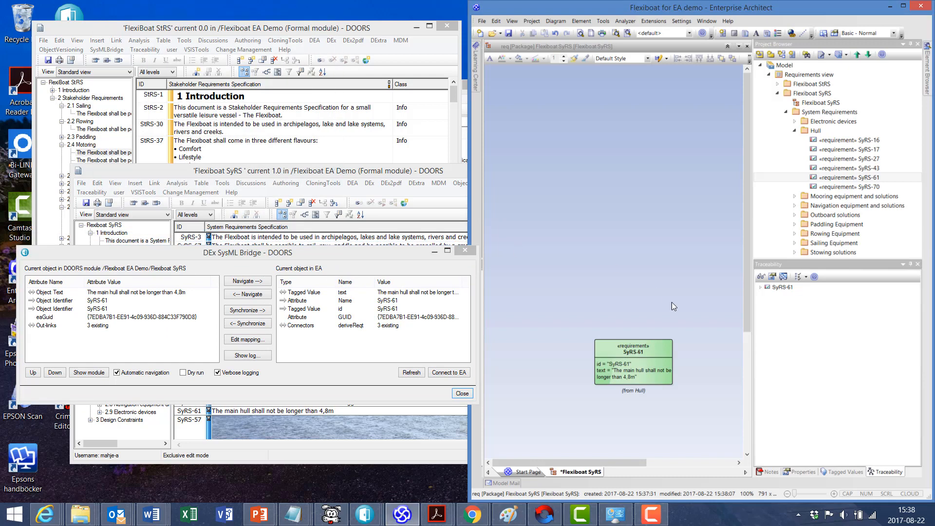
Step: Shift SyRS-61 up slightly, locate StRS-4 in the project through its traceability, and place it on the diagram as a link above SyRS-61
{"action": "left_click_drag", "start_coordinate": [645, 347], "coordinate": [635, 313]}
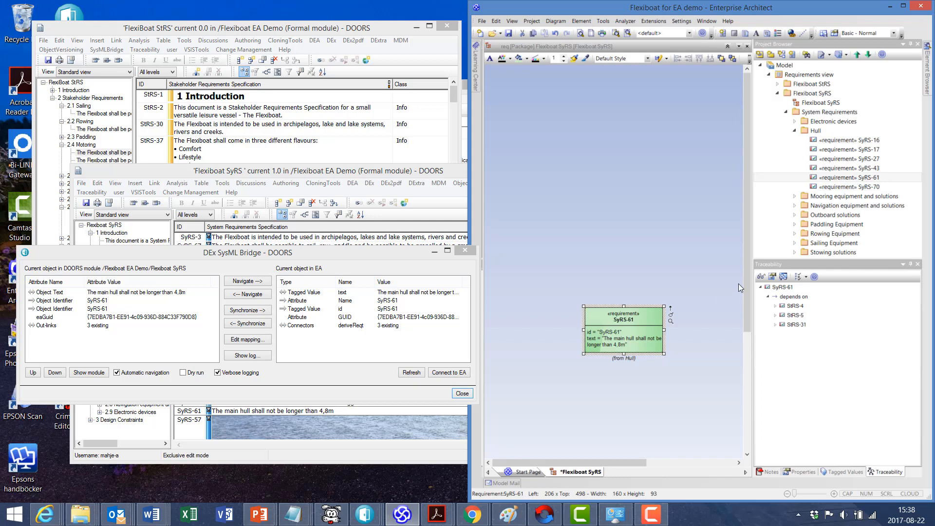
{"action": "right_click", "coordinate": [804, 310]}
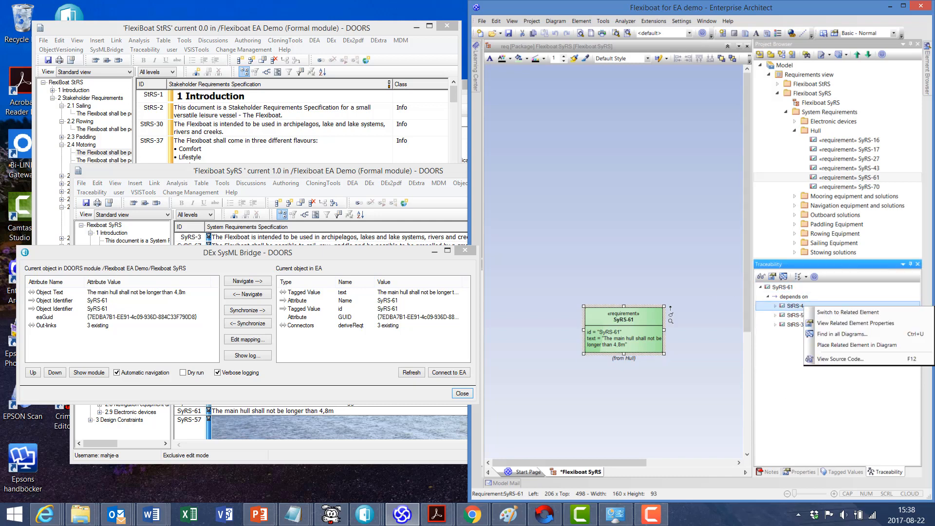
{"action": "left_click", "coordinate": [864, 312]}
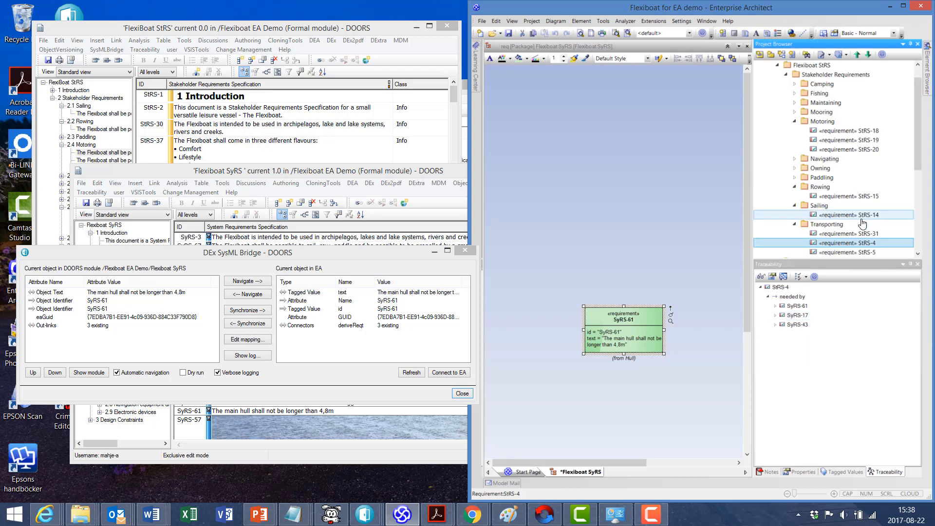
{"action": "scroll", "coordinate": [850, 243], "scroll_direction": "down", "scroll_amount": 1}
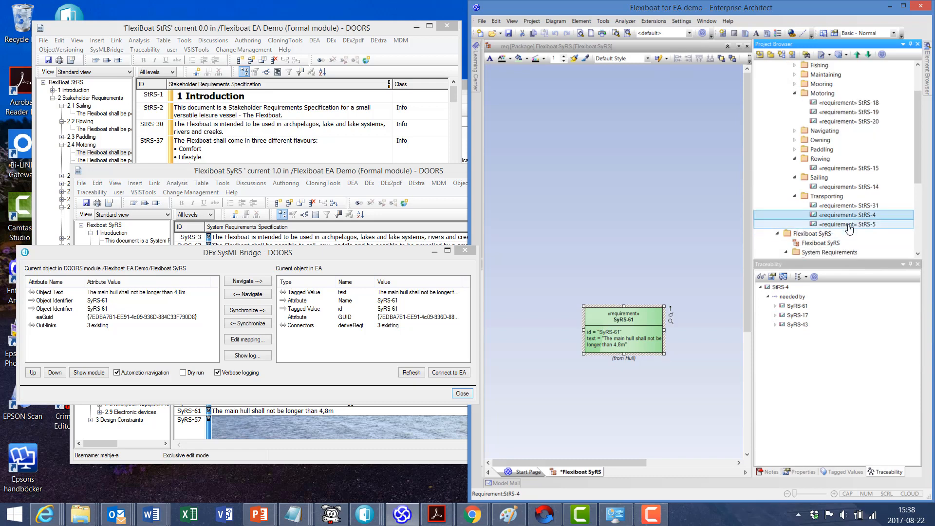
{"action": "left_click_drag", "start_coordinate": [850, 216], "coordinate": [537, 176]}
{"action": "left_click", "coordinate": [700, 283]}
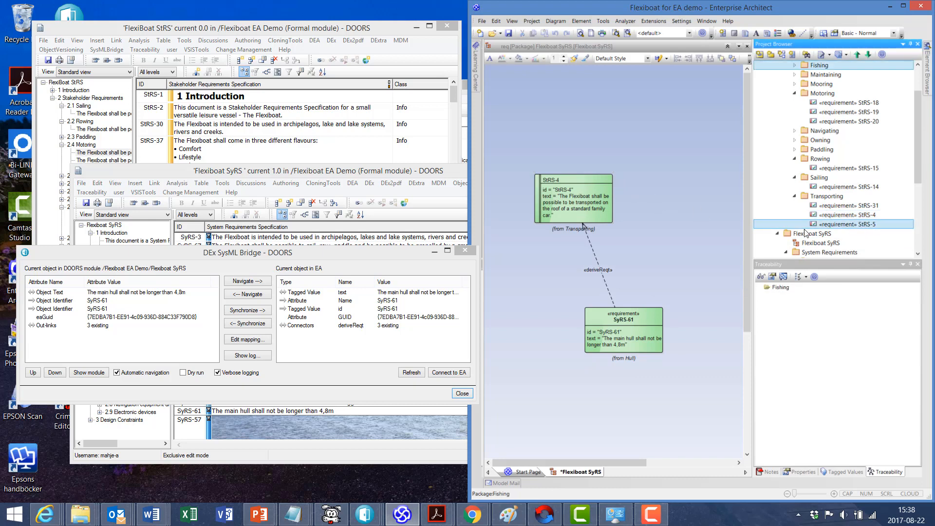
Step: Place requirements StRS-5 and StRS-31 from the Transporting package on the diagram as links
{"action": "left_click_drag", "start_coordinate": [807, 225], "coordinate": [638, 199]}
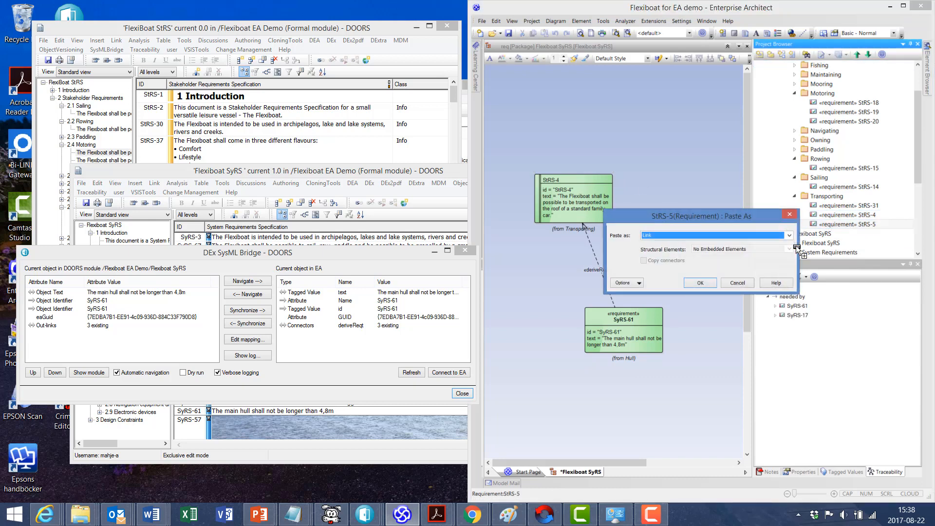
{"action": "left_click", "coordinate": [697, 290]}
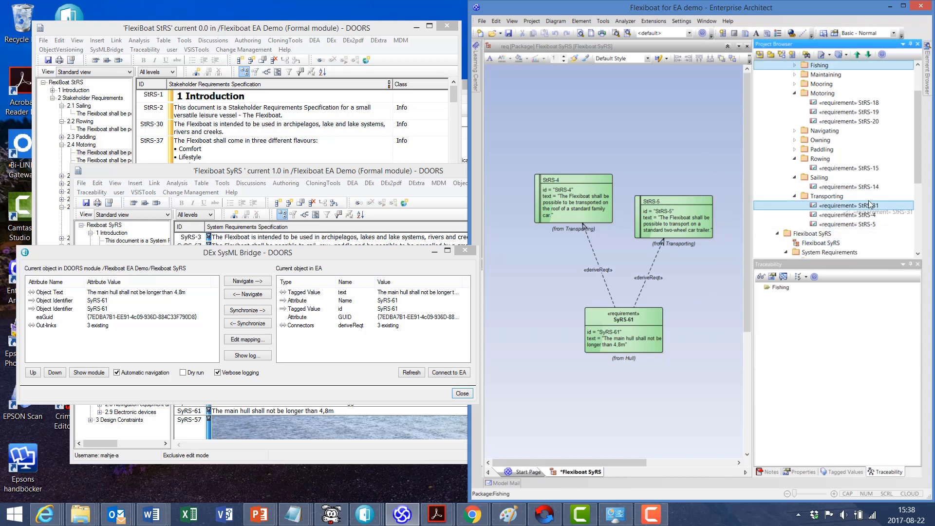
{"action": "left_click_drag", "start_coordinate": [813, 206], "coordinate": [689, 168]}
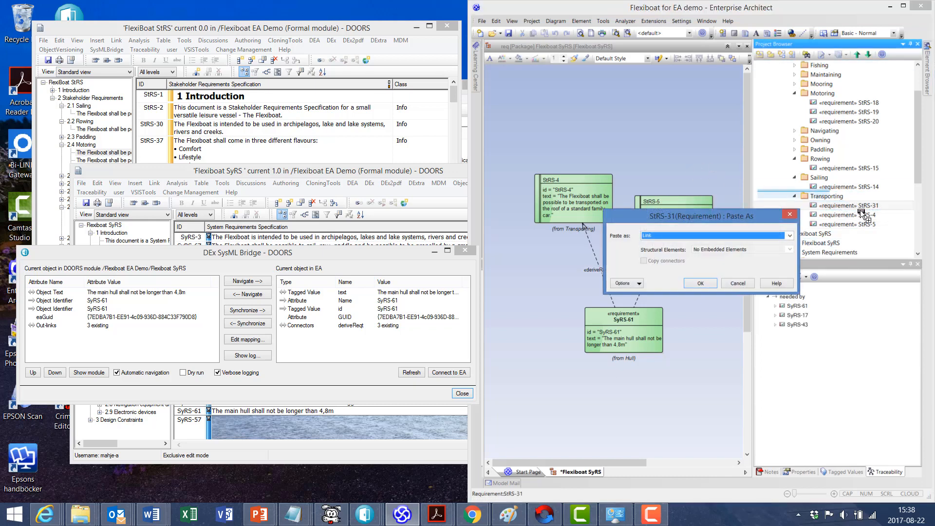
{"action": "left_click", "coordinate": [706, 289]}
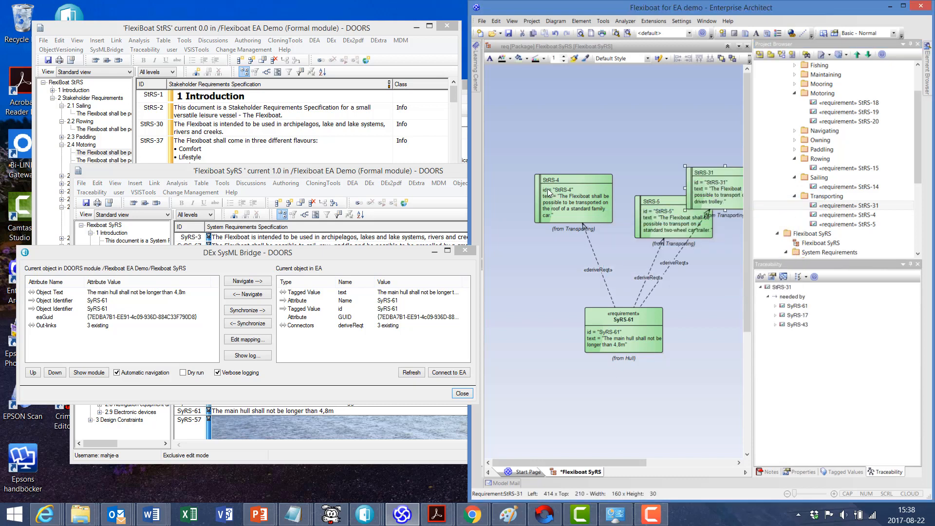
Step: Arrange the stakeholder requirements above SyRS-61 without overlap: StRS-4 to its upper left, StRS-5 highest in the middle, StRS-31 to its upper right
{"action": "left_click_drag", "start_coordinate": [549, 181], "coordinate": [522, 186]}
{"action": "left_click_drag", "start_coordinate": [654, 203], "coordinate": [611, 128]}
{"action": "left_click_drag", "start_coordinate": [712, 174], "coordinate": [681, 187]}
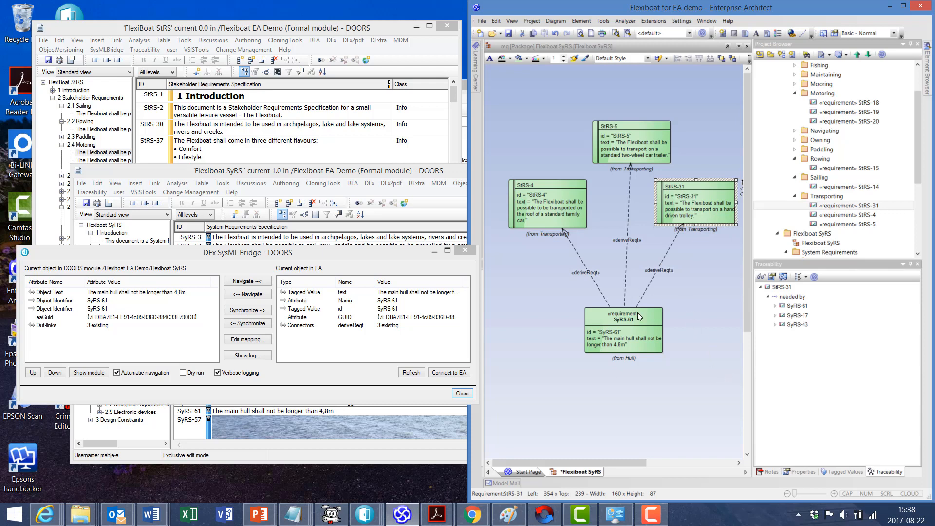
Step: Display StRS-31, StRS-5 and StRS-4 in rectangle notation on the diagram and clear the selection
{"action": "right_click", "coordinate": [699, 204]}
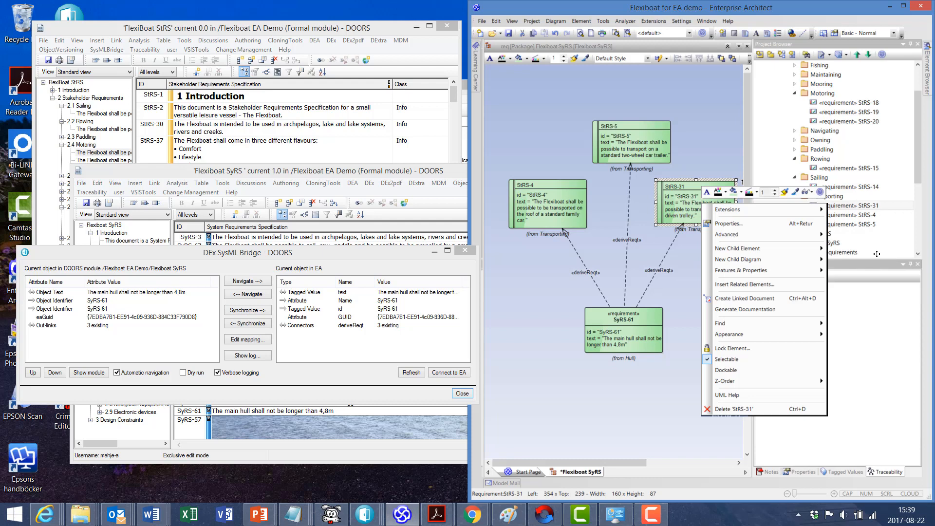
{"action": "mouse_move", "coordinate": [735, 235]}
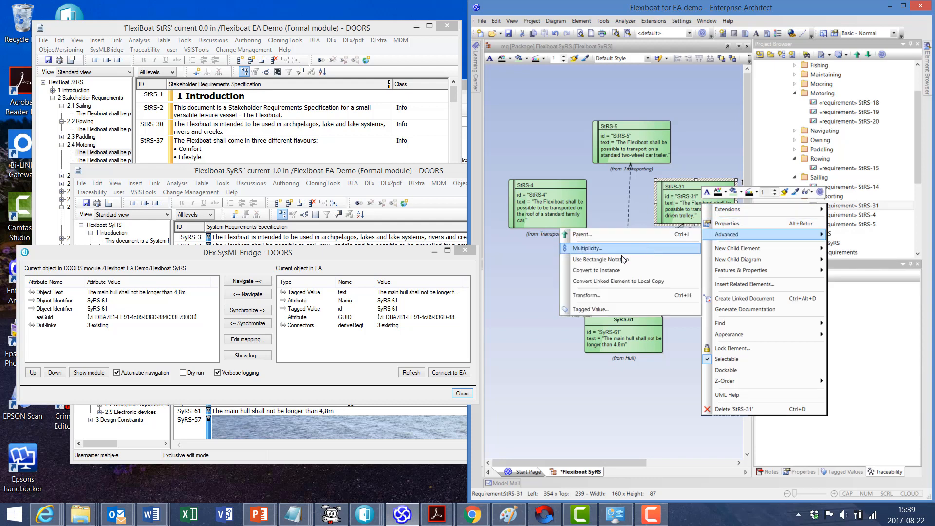
{"action": "left_click", "coordinate": [624, 119]}
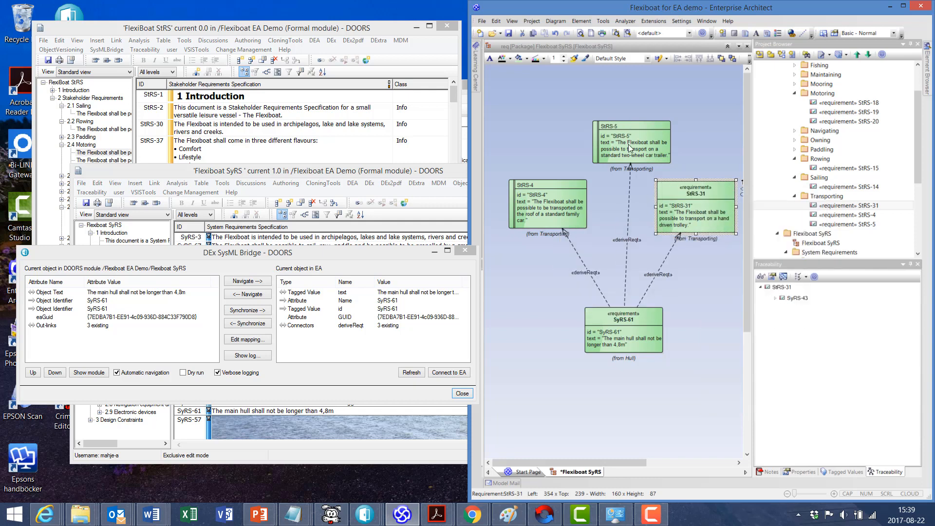
{"action": "right_click", "coordinate": [628, 143]}
{"action": "mouse_move", "coordinate": [706, 175]}
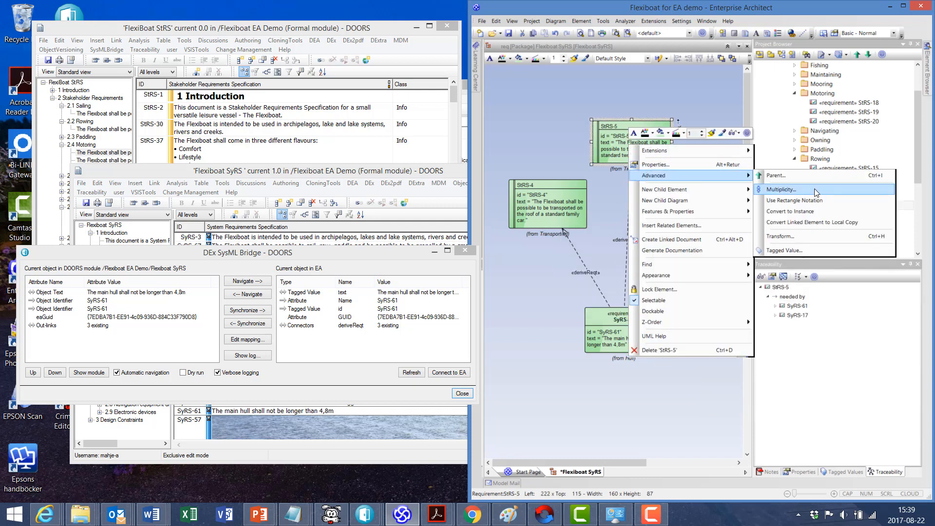
{"action": "left_click", "coordinate": [813, 200]}
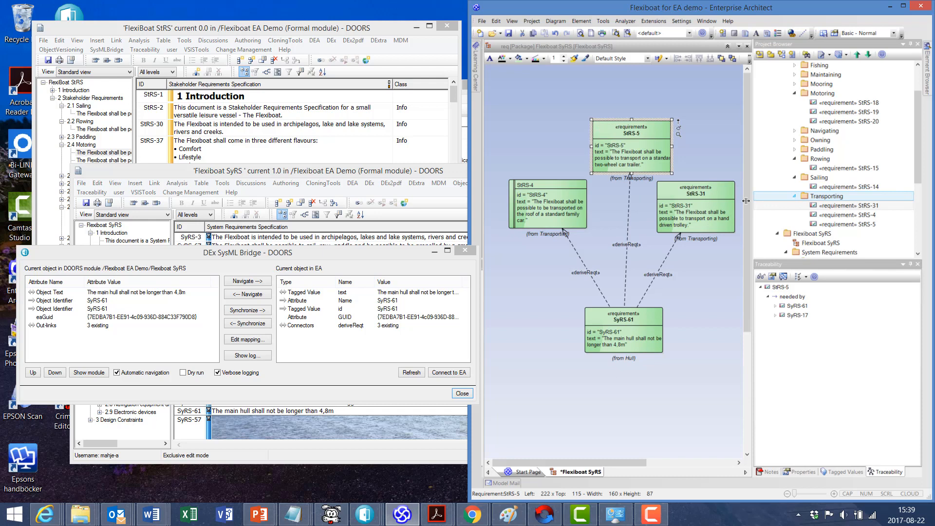
{"action": "left_click", "coordinate": [548, 198]}
{"action": "right_click", "coordinate": [547, 198]}
{"action": "mouse_move", "coordinate": [648, 231]}
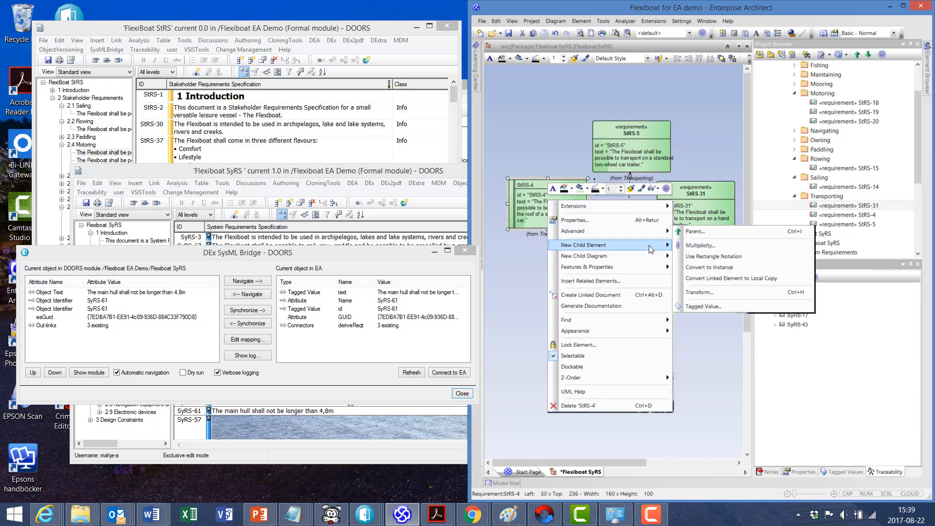
{"action": "left_click", "coordinate": [706, 256]}
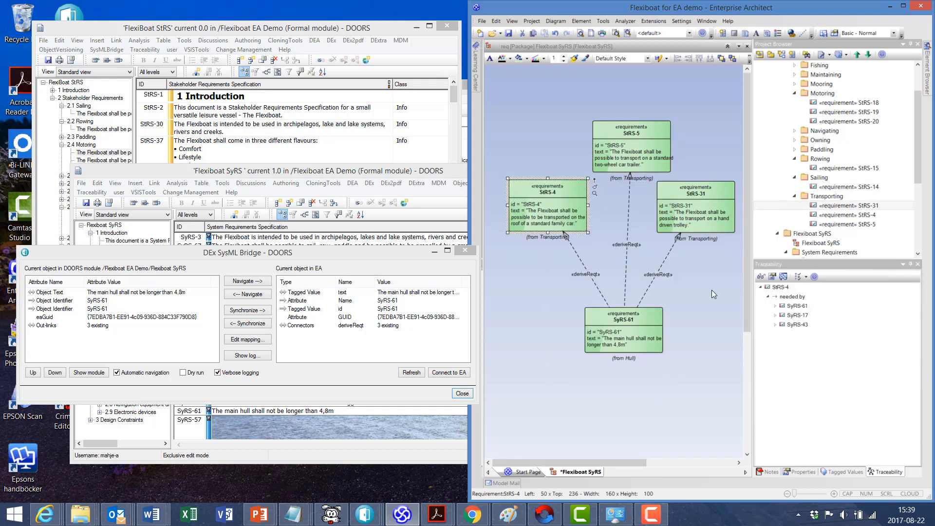
{"action": "left_click", "coordinate": [713, 322]}
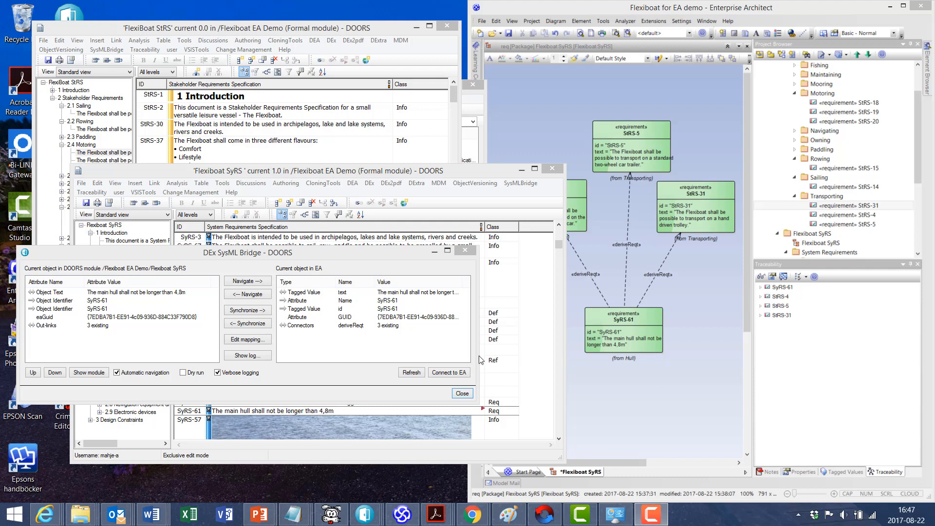
Step: Open the DOORS-EA mapping specification, compare it with the tagged values of the Motoring package, and close the specification
{"action": "left_click", "coordinate": [249, 343]}
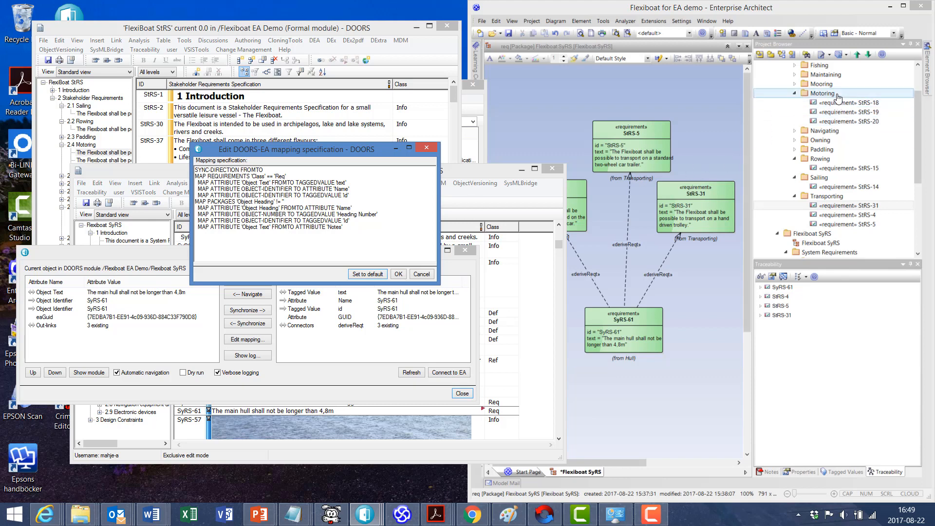
{"action": "left_click", "coordinate": [822, 93]}
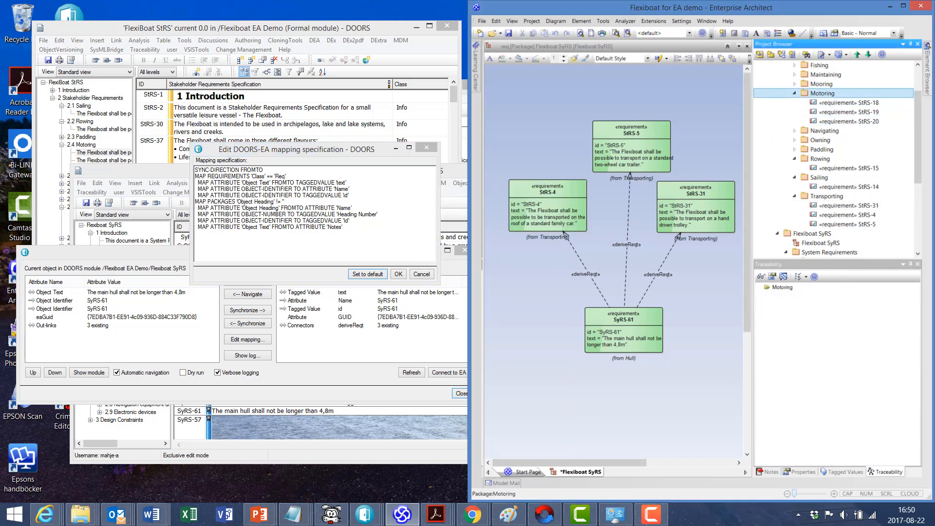
{"action": "left_click", "coordinate": [844, 472]}
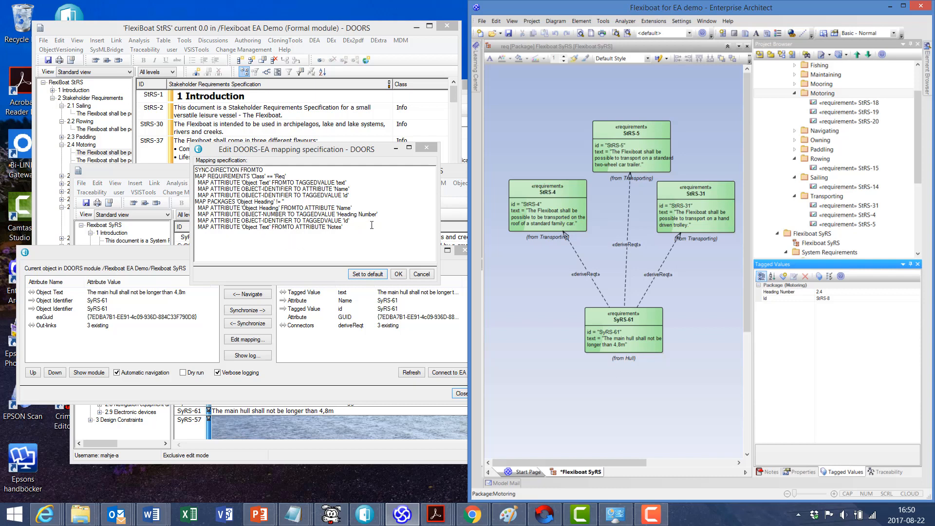
{"action": "left_click", "coordinate": [399, 274]}
{"action": "left_click", "coordinate": [399, 274]}
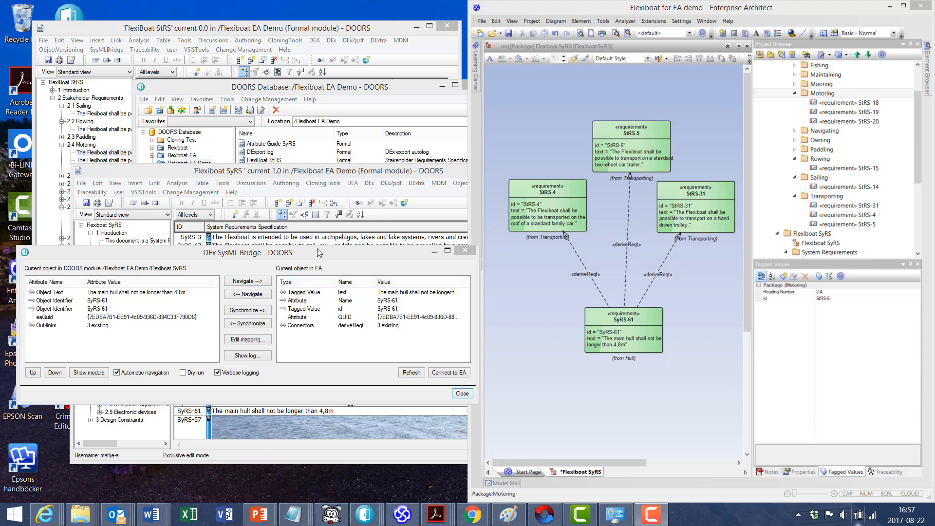
Step: Move the bridge window clear of the SyRS module and change requirement SyRS-61's text to "The main hull shall not be longer than 5,2 m"
{"action": "left_click_drag", "start_coordinate": [317, 253], "coordinate": [560, 39]}
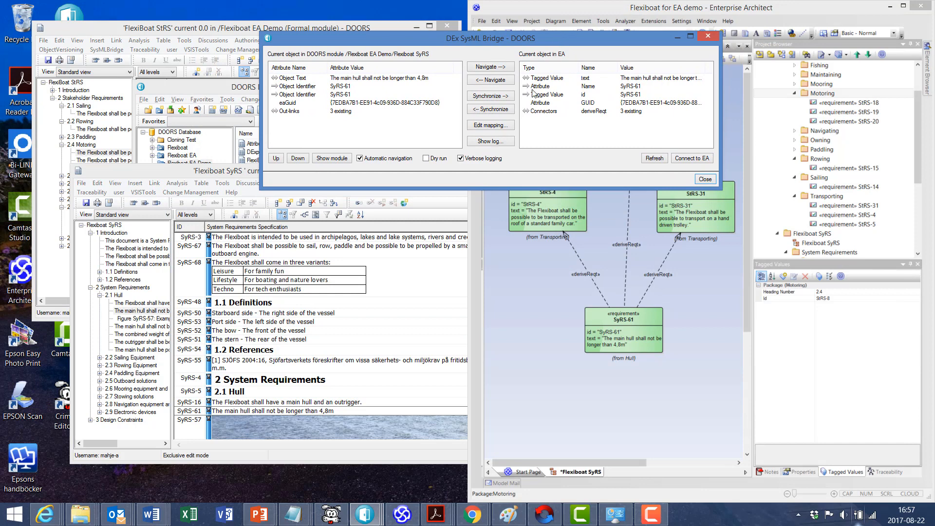
{"action": "left_click", "coordinate": [308, 413]}
{"action": "scroll", "coordinate": [320, 378], "scroll_direction": "down", "scroll_amount": 2}
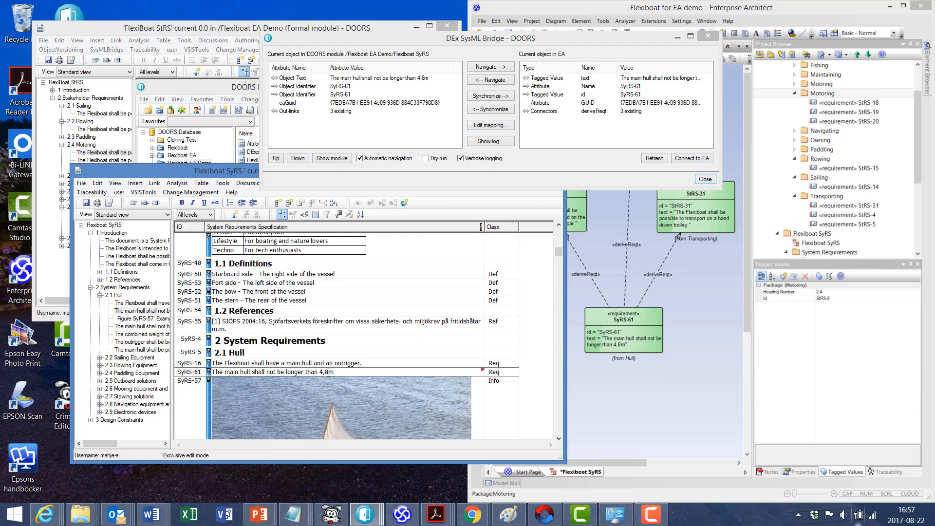
{"action": "left_click_drag", "start_coordinate": [329, 372], "coordinate": [321, 373]}
{"action": "left_click", "coordinate": [342, 365]}
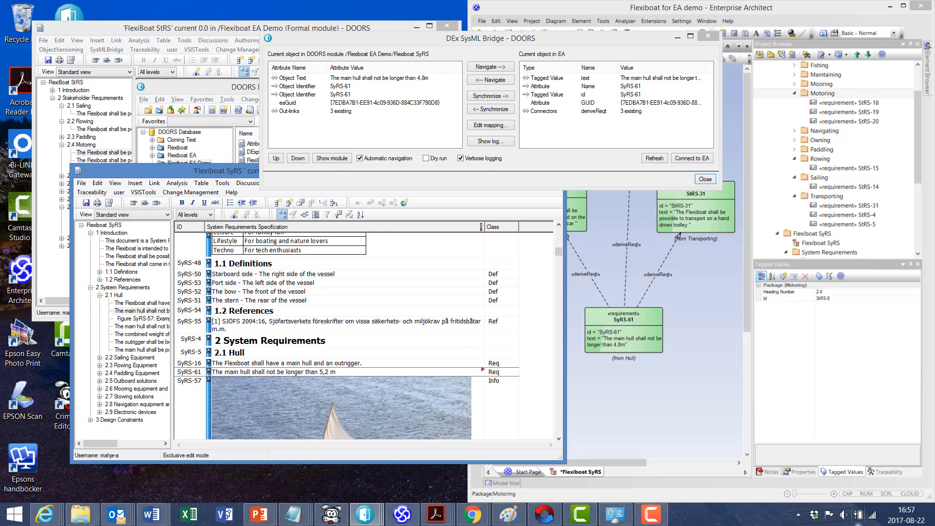
{"action": "left_click", "coordinate": [351, 373]}
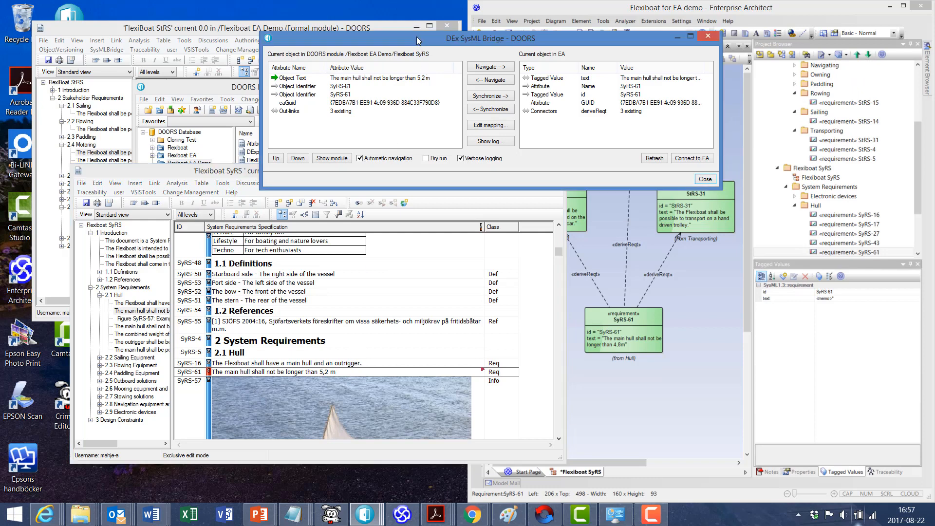
Step: In Enterprise Architect, change SyRS-61's text tagged value to "The main hull shall not be longer than 4,7 m"
{"action": "left_click_drag", "start_coordinate": [417, 36], "coordinate": [364, 132]}
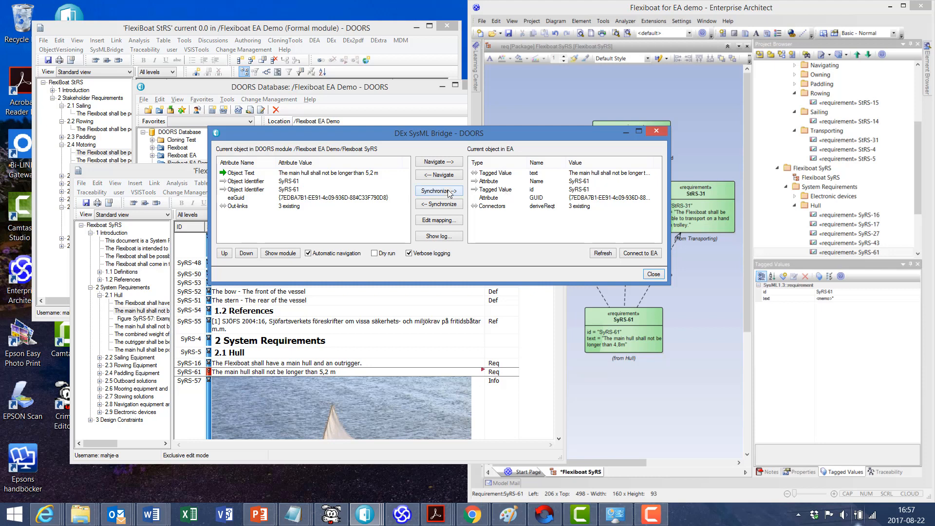
{"action": "left_click", "coordinate": [861, 298]}
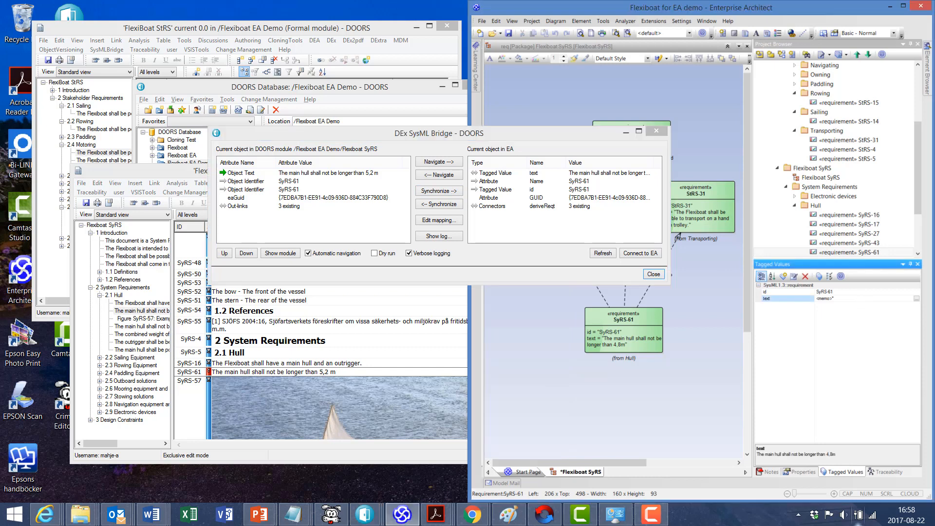
{"action": "left_click", "coordinate": [916, 298]}
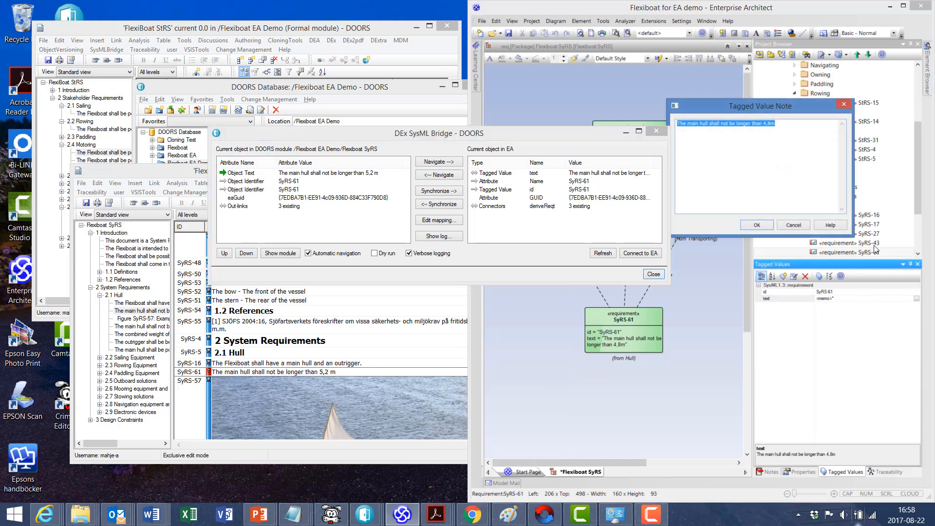
{"action": "left_click", "coordinate": [773, 125]}
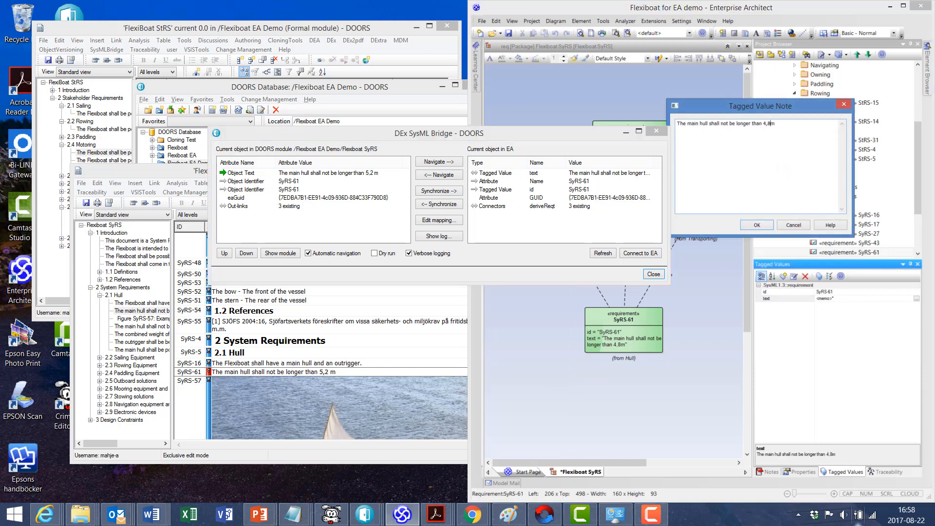
{"action": "key", "text": "BackSpace"}
{"action": "key", "text": "BackSpace"}
{"action": "type", "text": ",7"}
{"action": "left_click", "coordinate": [757, 225]}
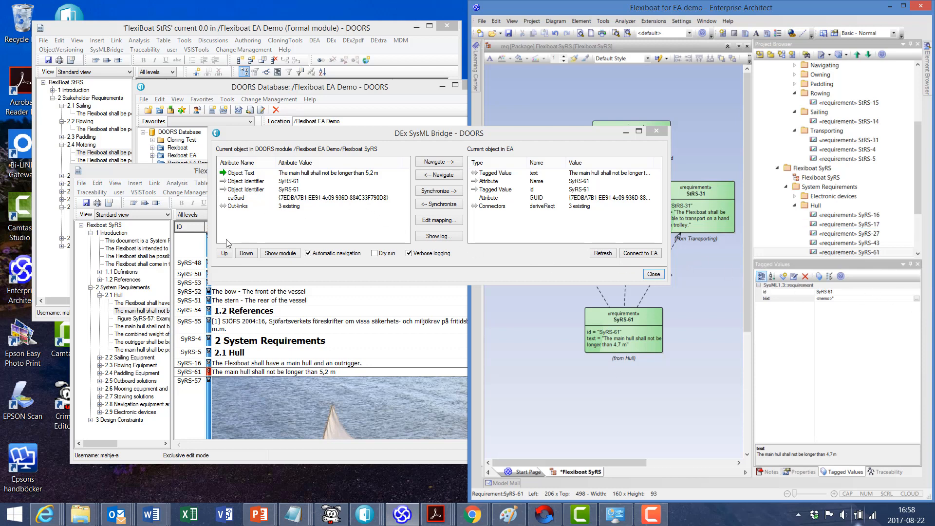
Step: Refresh the bridge comparison, enable dry run, disable verbose logging, and make the System Requirements heading the current object in DOORS
{"action": "left_click", "coordinate": [245, 255]}
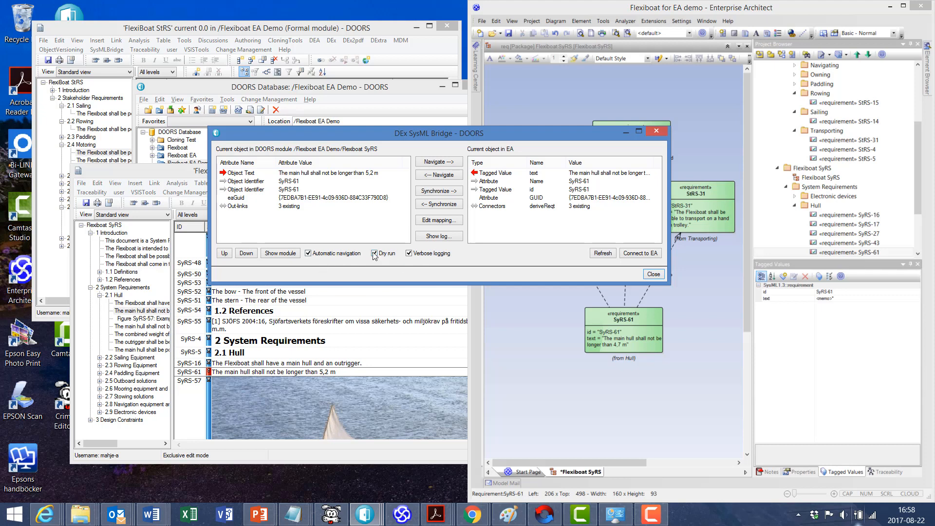
{"action": "left_click", "coordinate": [248, 343]}
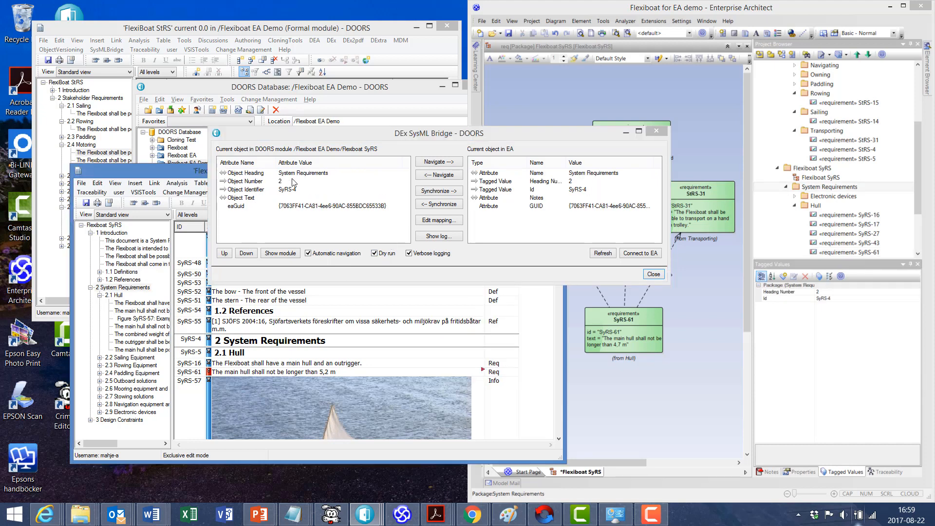
{"action": "left_click", "coordinate": [409, 254]}
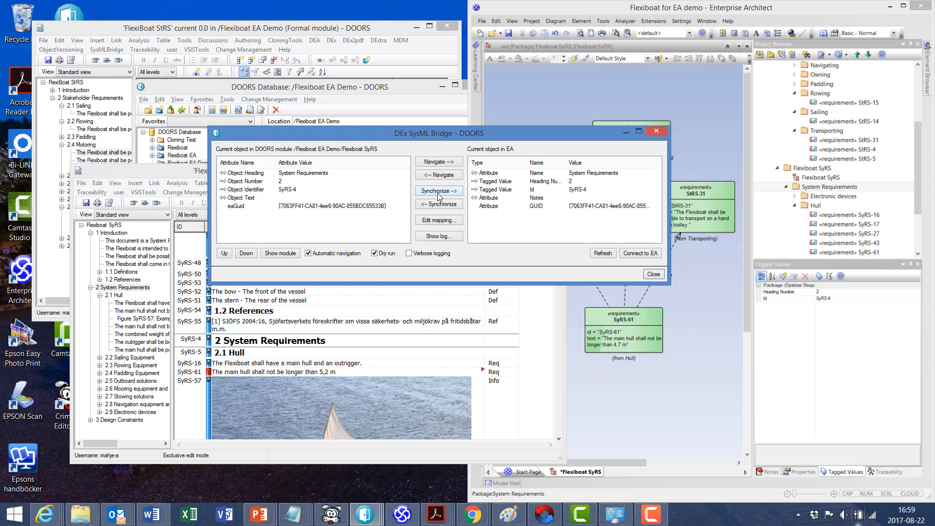
Step: Clear the synchronization log, dry-run the synchronization from DOORS to EA, widen the log to read its report, and close it
{"action": "left_click", "coordinate": [439, 237]}
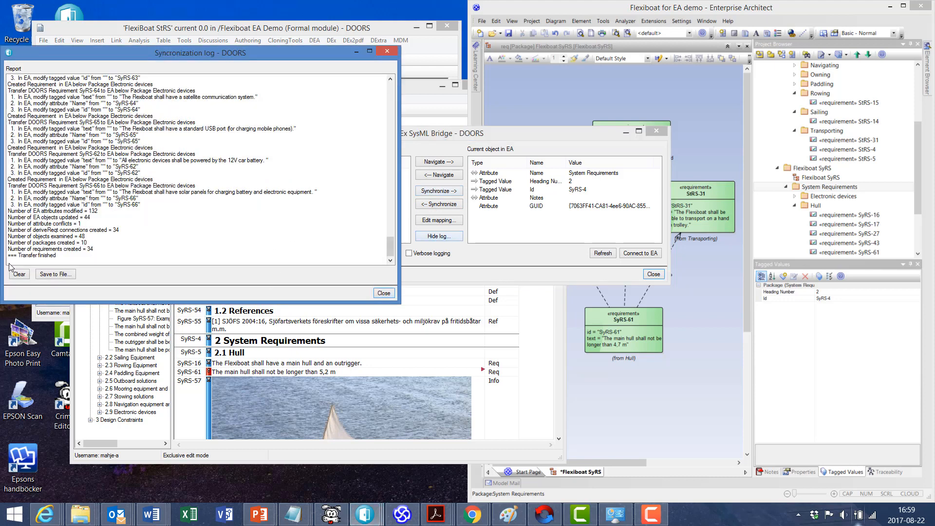
{"action": "left_click", "coordinate": [22, 274]}
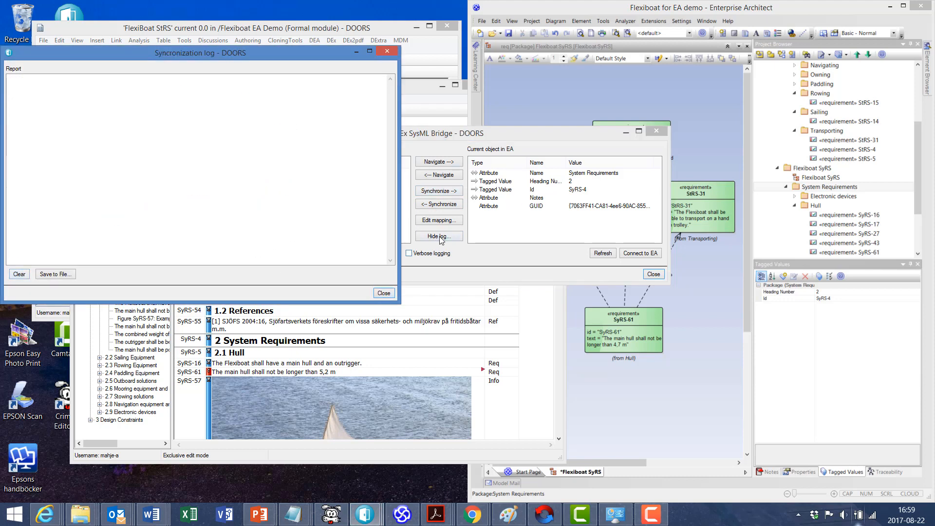
{"action": "left_click", "coordinate": [441, 191]}
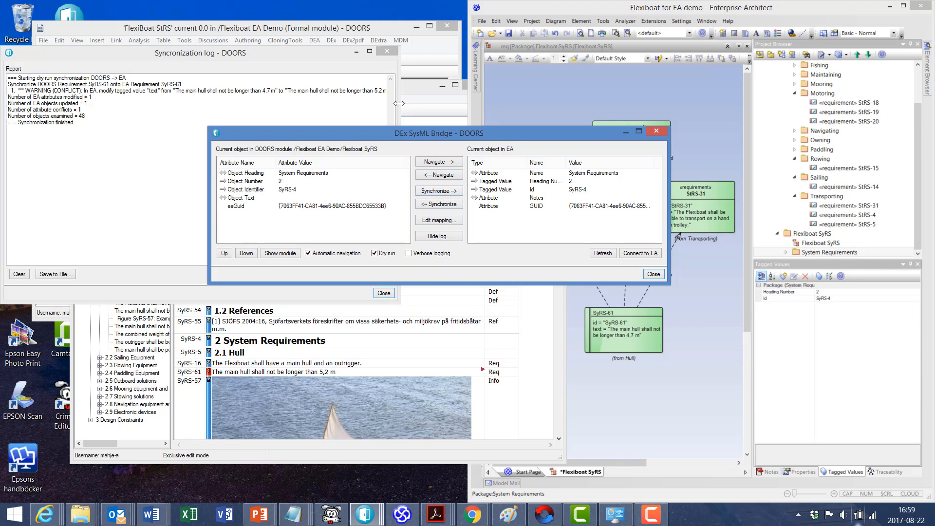
{"action": "left_click_drag", "start_coordinate": [399, 103], "coordinate": [608, 121]}
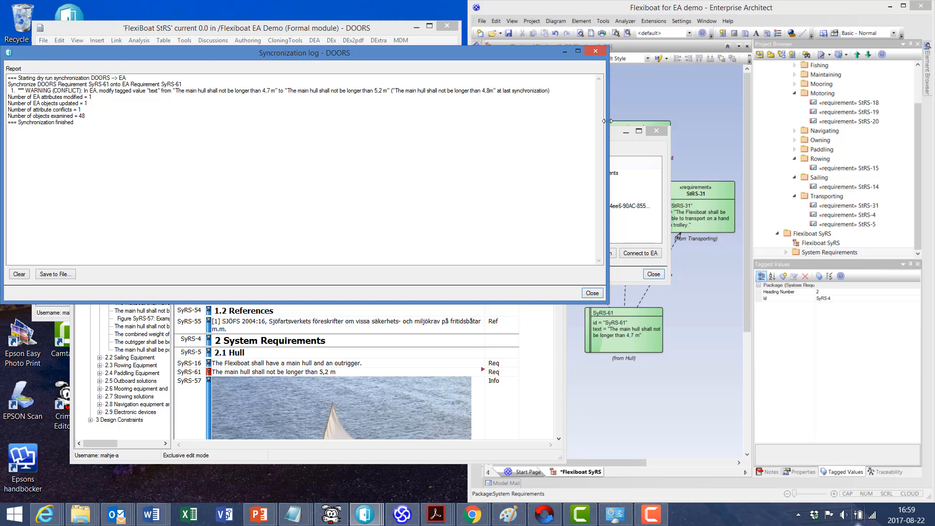
{"action": "left_click", "coordinate": [596, 52]}
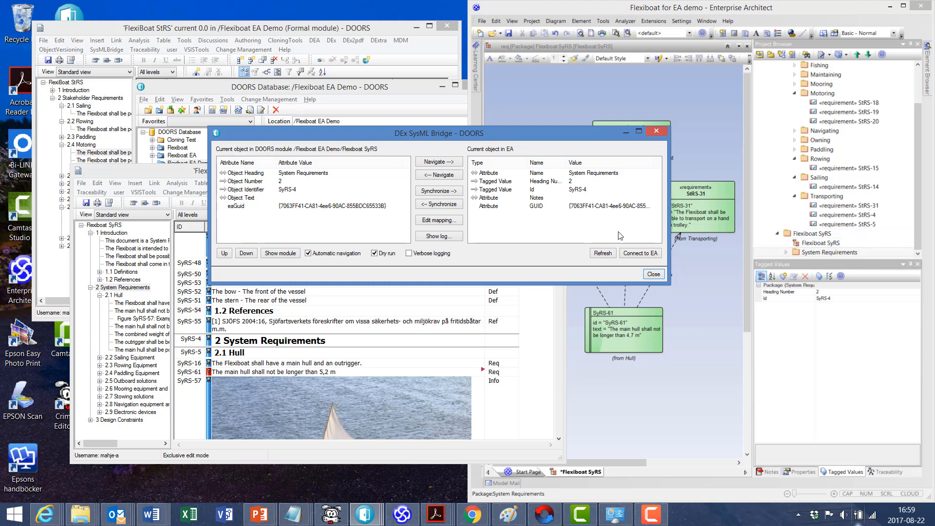
Step: Disable dry run, synchronize System Requirements from DOORS to EA, and select requirement SyRS-61 in the module
{"action": "left_click", "coordinate": [374, 254]}
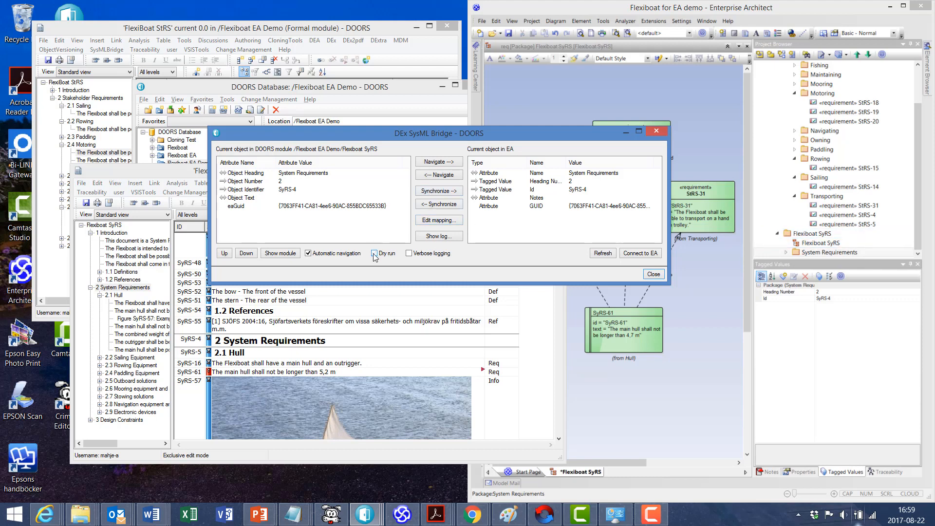
{"action": "left_click", "coordinate": [443, 193]}
{"action": "left_click", "coordinate": [329, 373]}
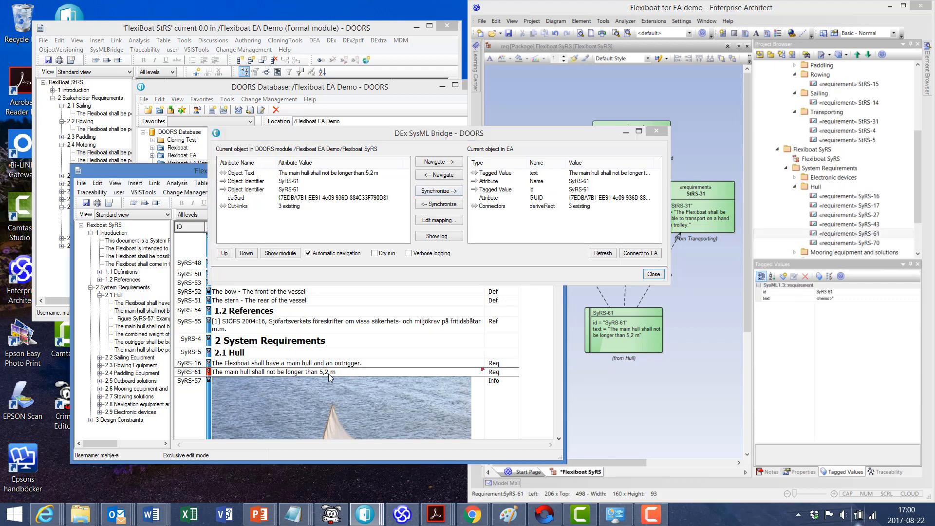
Step: Check the full text tagged value of SyRS-61 in Enterprise Architect and close its note without changes
{"action": "left_click", "coordinate": [864, 299]}
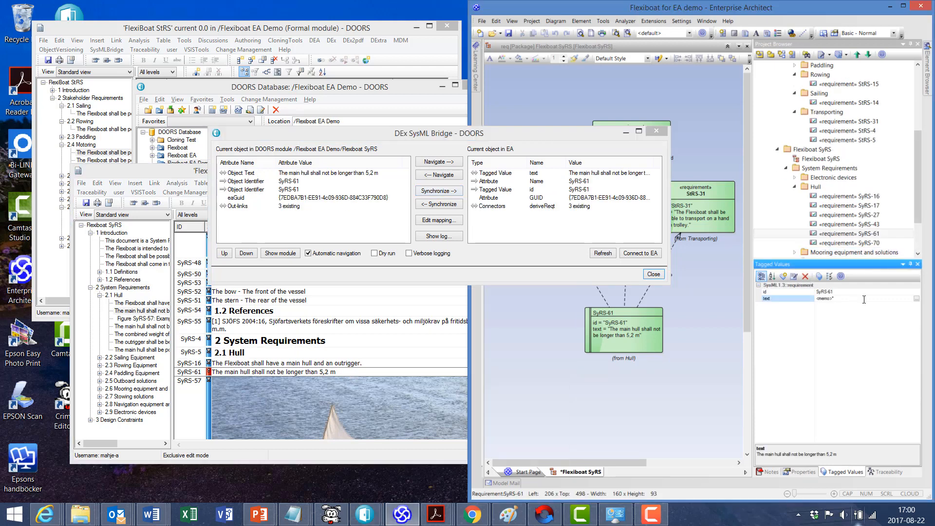
{"action": "left_click", "coordinate": [917, 298]}
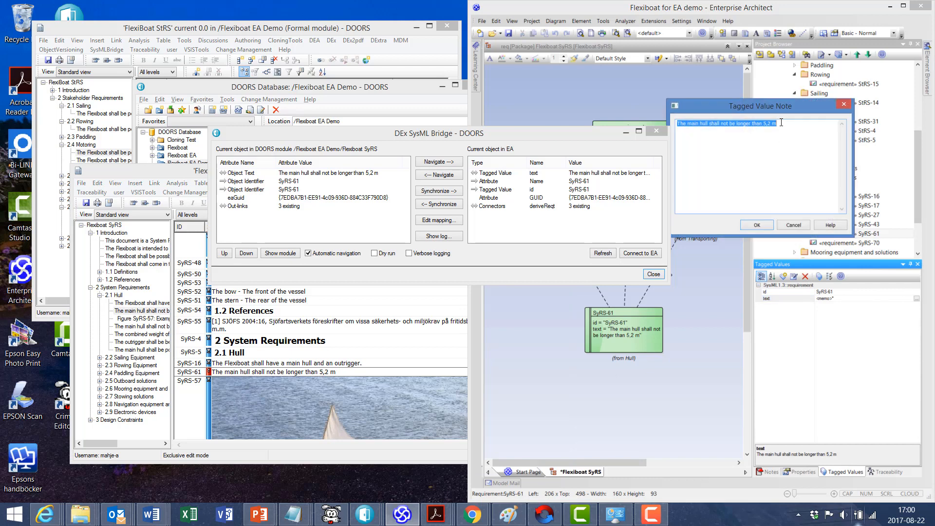
{"action": "left_click", "coordinate": [782, 127]}
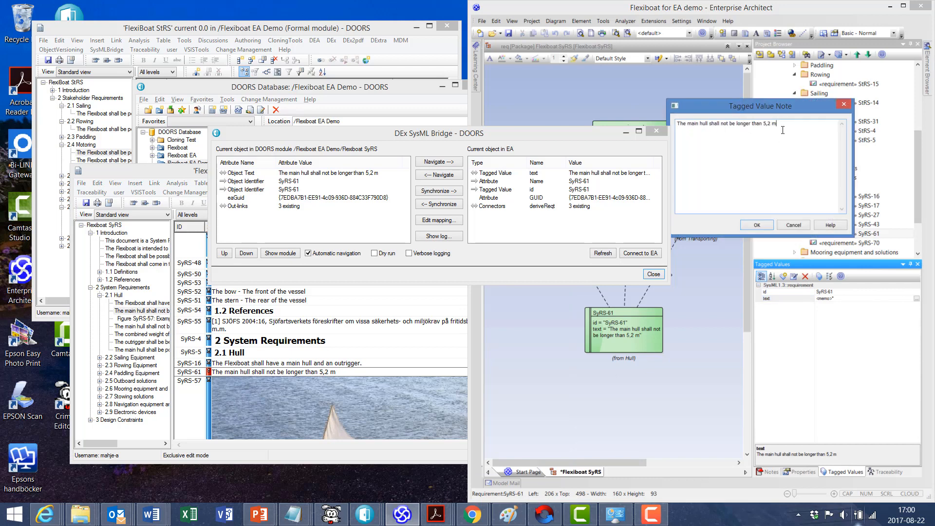
{"action": "left_click", "coordinate": [794, 224]}
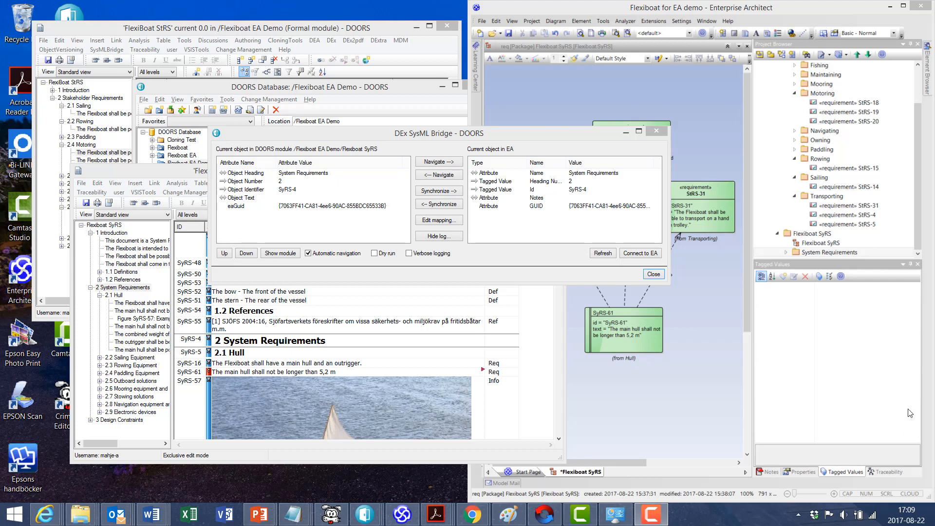
Step: Start a new element in the Transporting package in Enterprise Architect using the SysML 1.3 Requirements toolset
{"action": "left_click_drag", "start_coordinate": [577, 137], "coordinate": [379, 149]}
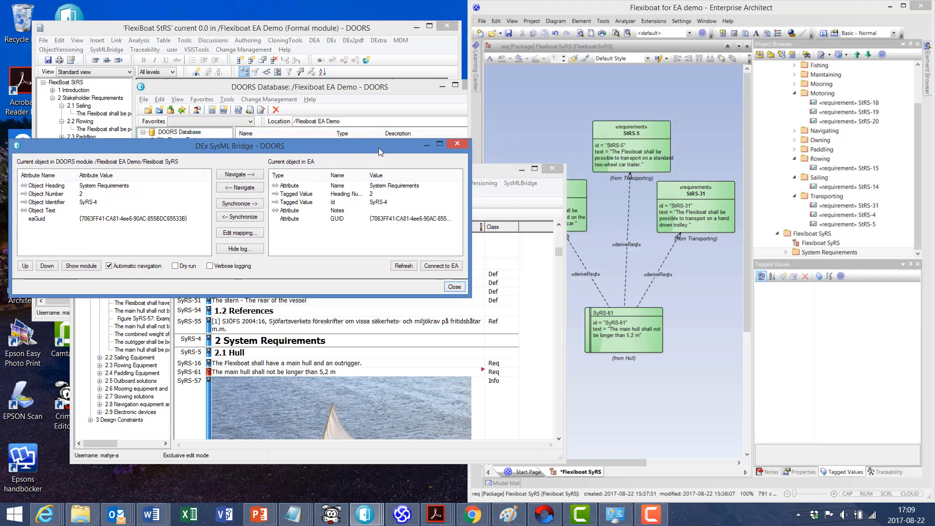
{"action": "left_click", "coordinate": [827, 195]}
{"action": "right_click", "coordinate": [827, 196]}
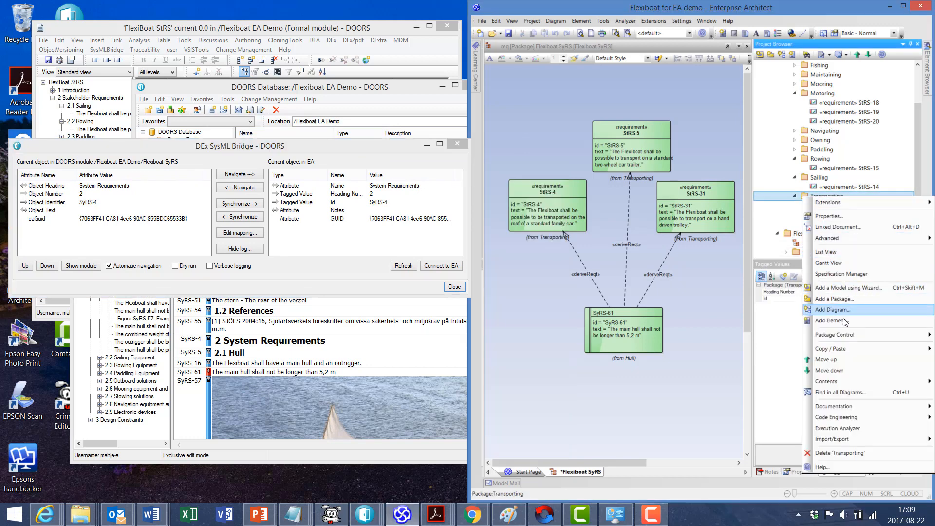
{"action": "left_click", "coordinate": [834, 320]}
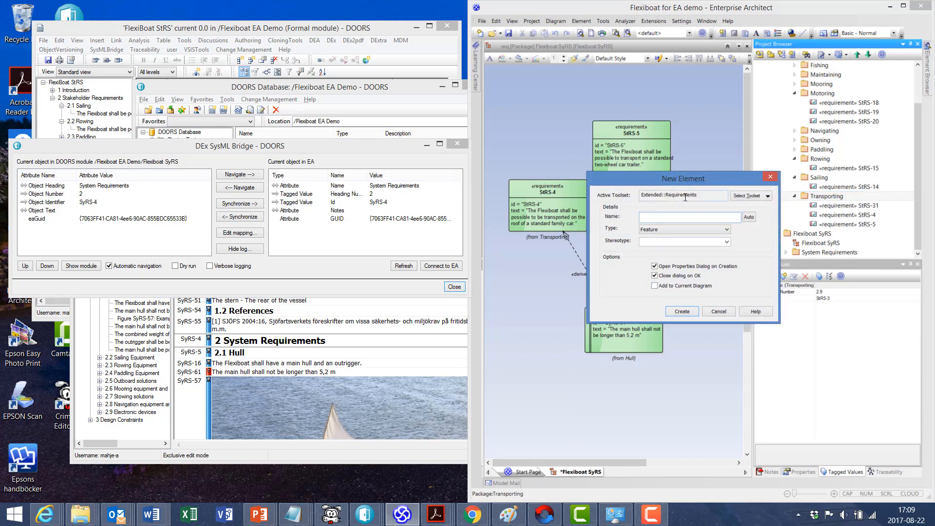
{"action": "left_click", "coordinate": [766, 195]}
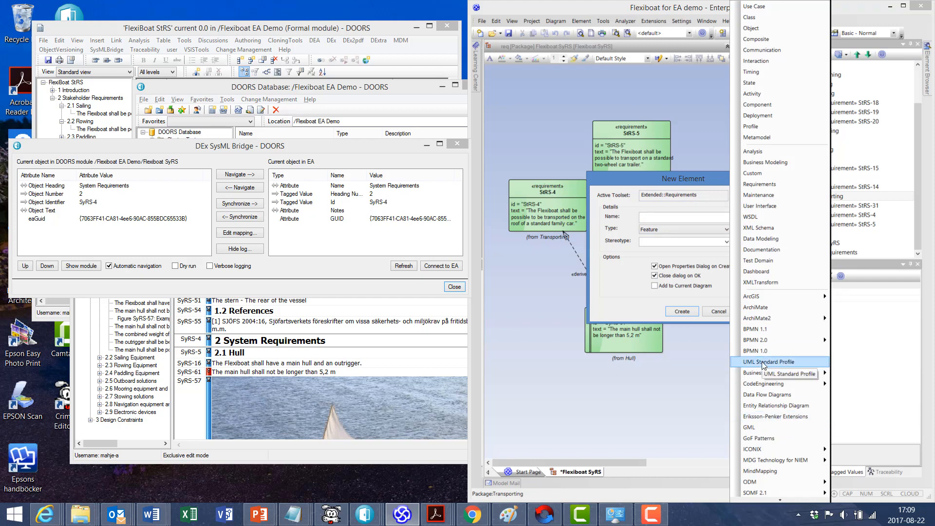
{"action": "scroll", "coordinate": [774, 361], "scroll_direction": "down", "scroll_amount": 1}
{"action": "scroll", "coordinate": [774, 360], "scroll_direction": "down", "scroll_amount": 3}
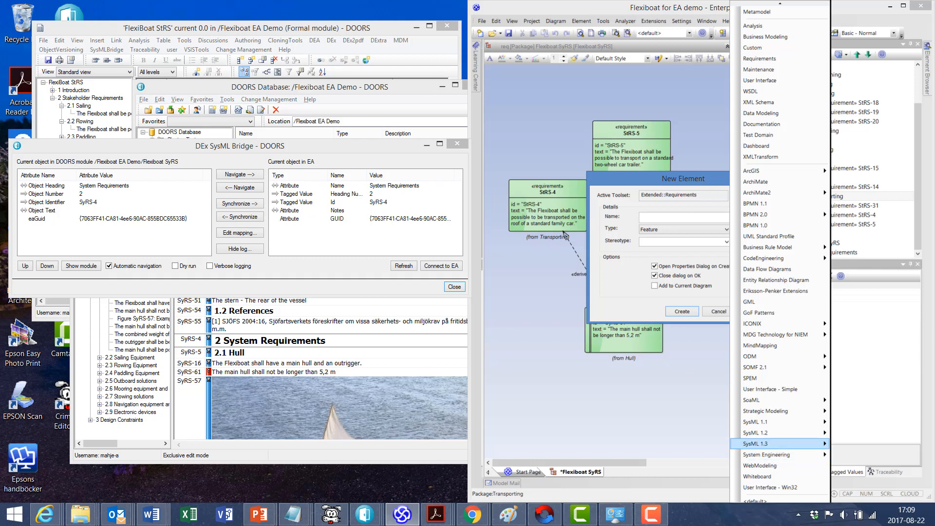
{"action": "mouse_move", "coordinate": [774, 443]}
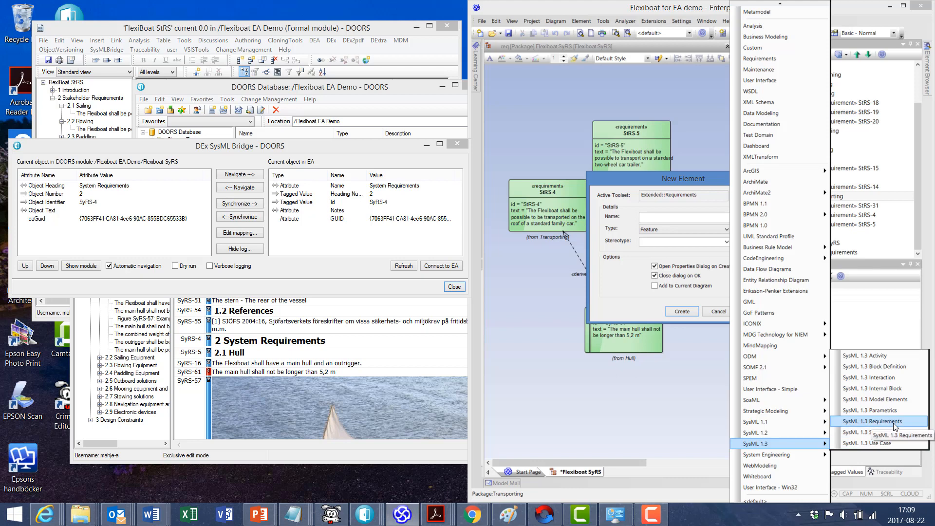
{"action": "left_click", "coordinate": [885, 422]}
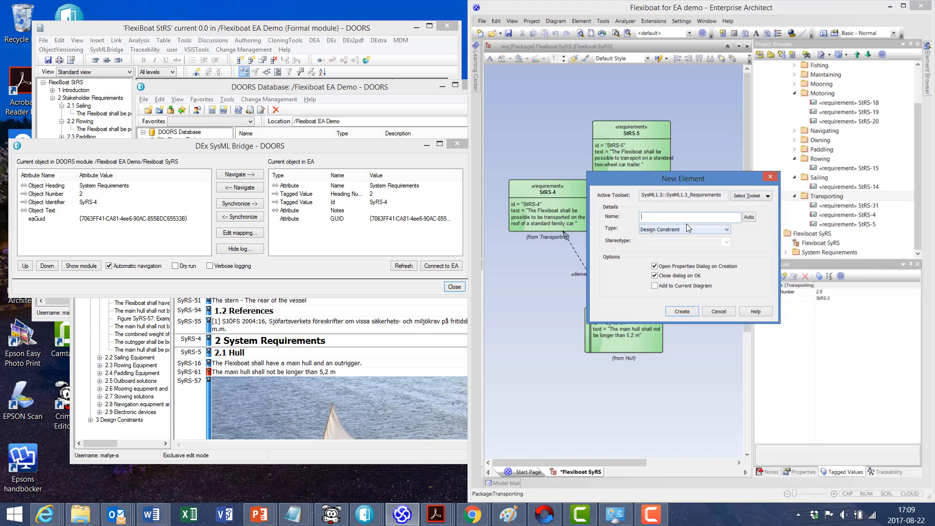
Step: Create the new element as type Requirement with the name Width
{"action": "left_click", "coordinate": [672, 229]}
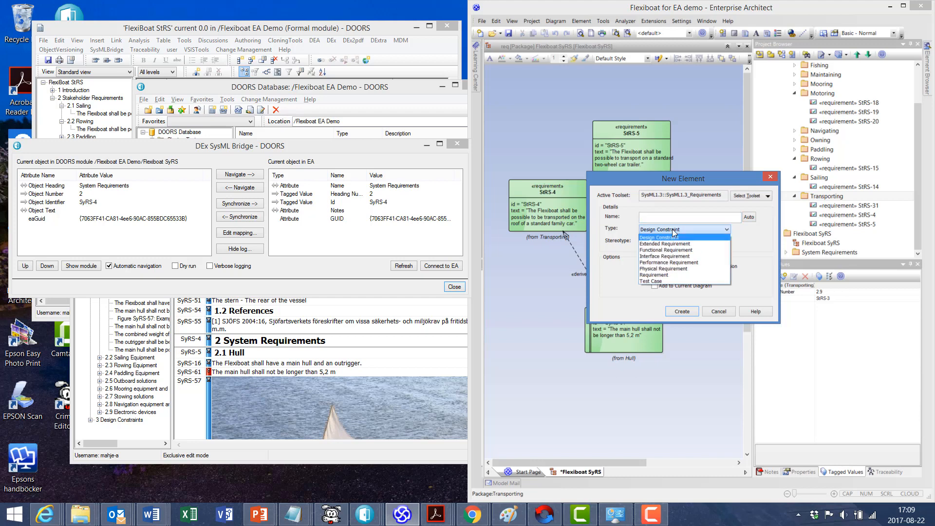
{"action": "left_click", "coordinate": [673, 276]}
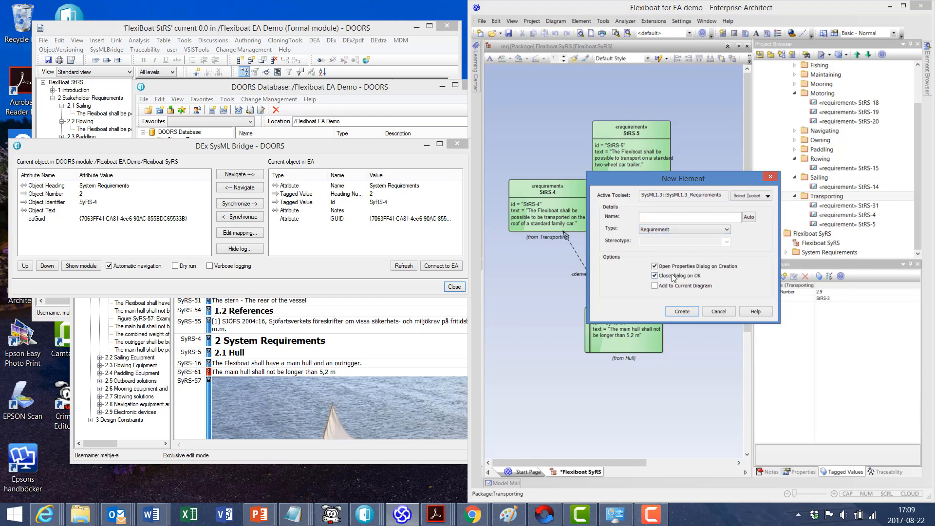
{"action": "left_click", "coordinate": [691, 219]}
{"action": "type", "text": "Width"}
{"action": "left_click", "coordinate": [685, 313]}
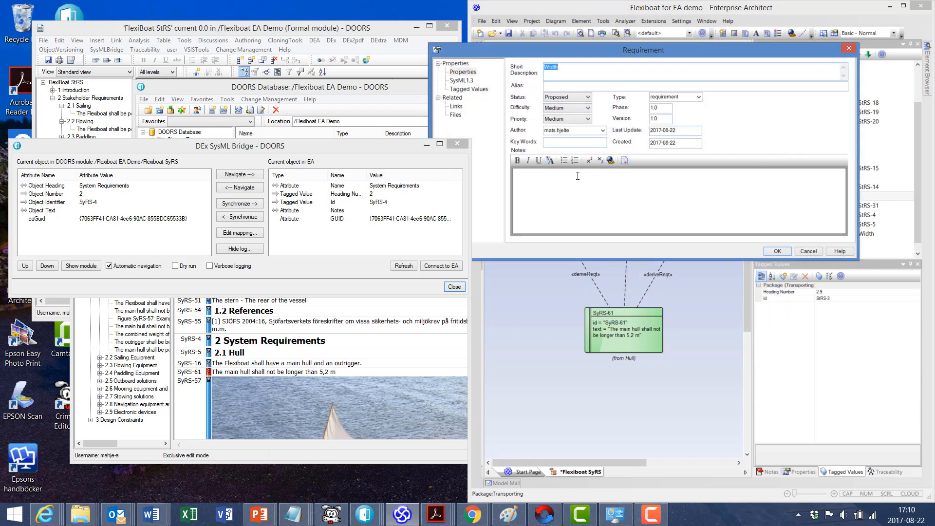
Step: Set the SysML text value of the Width requirement to "The main hull shall not be wider than 1.9 m."
{"action": "left_click", "coordinate": [462, 81]}
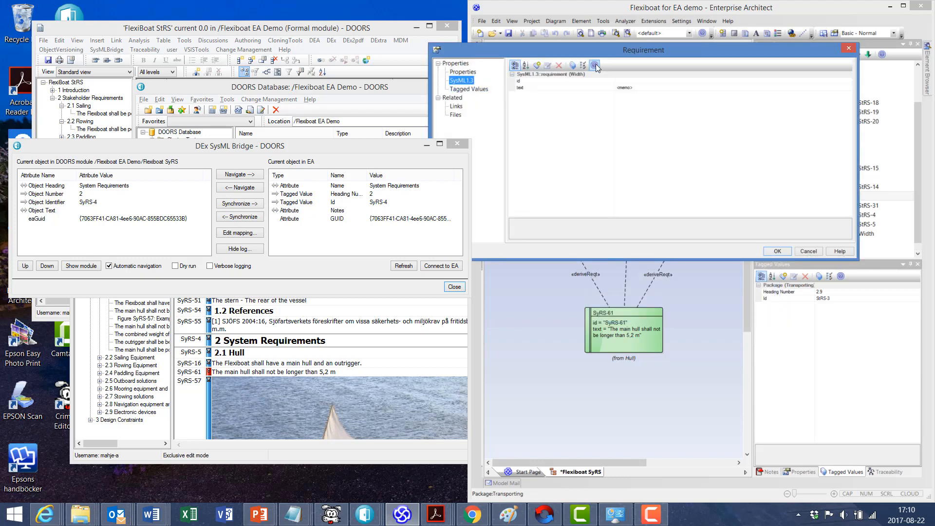
{"action": "left_click", "coordinate": [630, 88]}
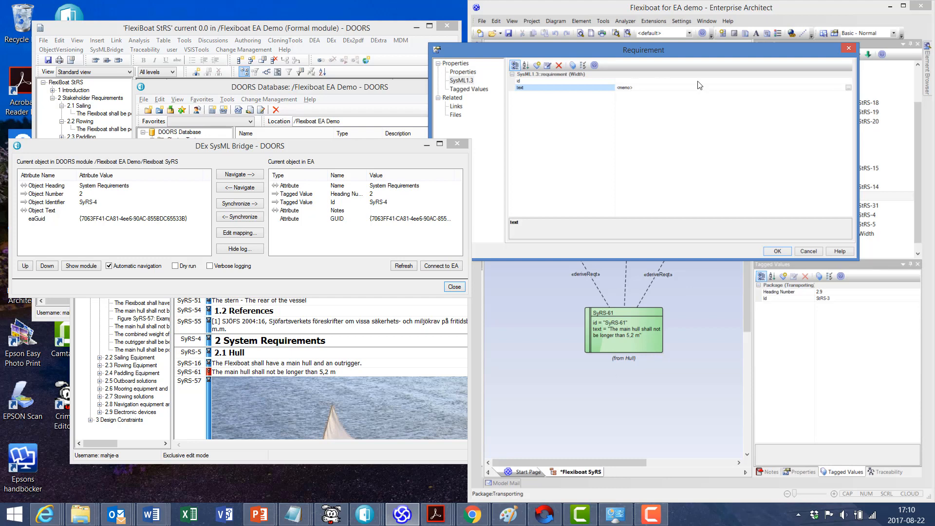
{"action": "left_click", "coordinate": [849, 87]}
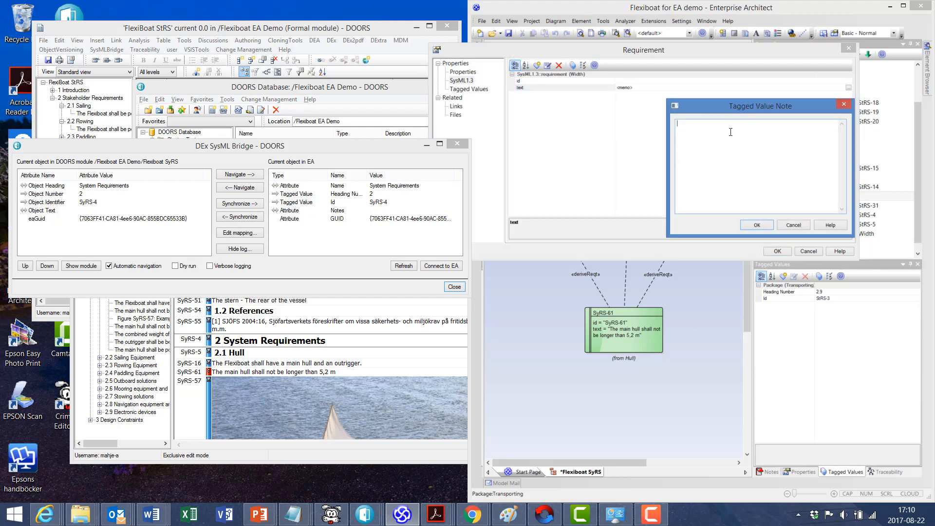
{"action": "type", "text": "T"}
{"action": "type", "text": "he"}
{"action": "type", "text": " main hull"}
{"action": "type", "text": " sha"}
{"action": "type", "text": "ll not be wide"}
{"action": "type", "text": "than "}
{"action": "type", "text": "1"}
{"action": "type", "text": ".9 meter"}
{"action": "key", "text": "BackSpace"}
{"action": "key", "text": "BackSpace"}
{"action": "key", "text": "BackSpace"}
{"action": "key", "text": "BackSpace"}
{"action": "left_click", "coordinate": [757, 225]}
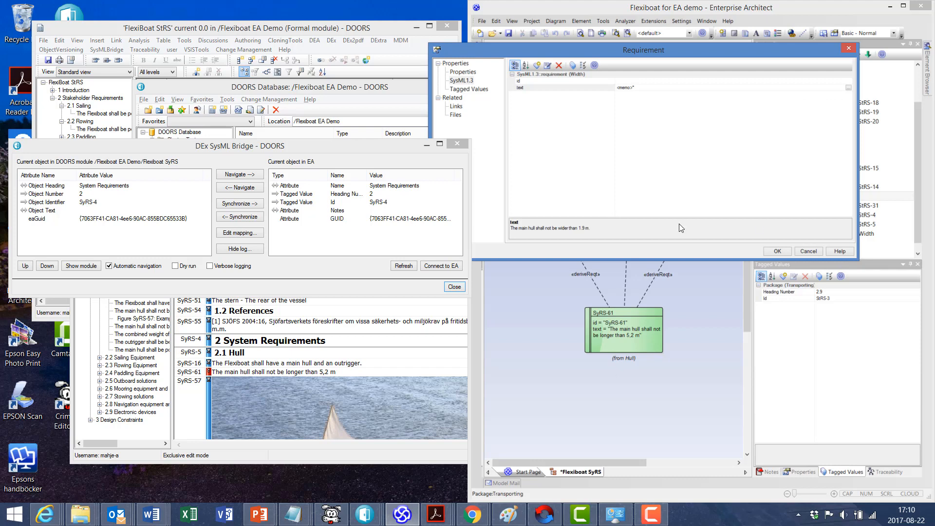
{"action": "left_click", "coordinate": [778, 251]}
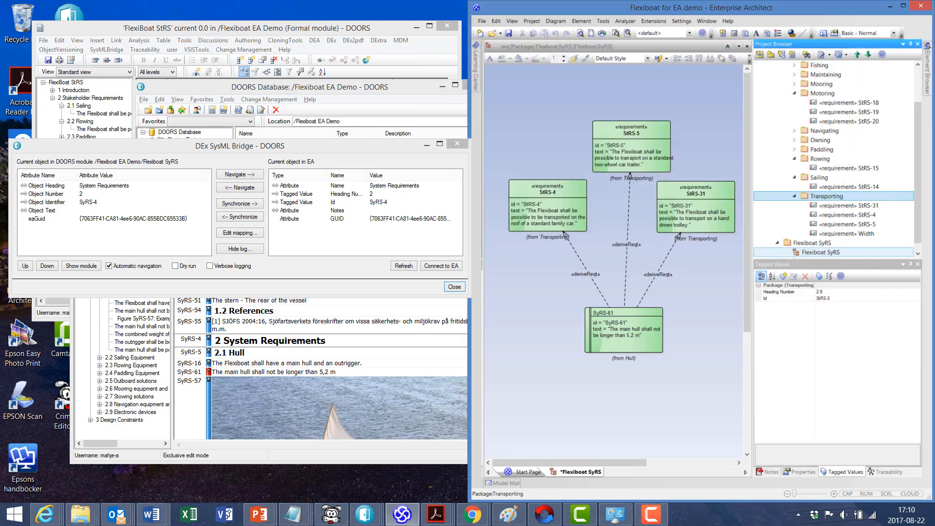
Step: Place the Width requirement on the Flexiboat SyRS diagram below SyRS-61 and show it in rectangle notation
{"action": "left_click", "coordinate": [850, 236]}
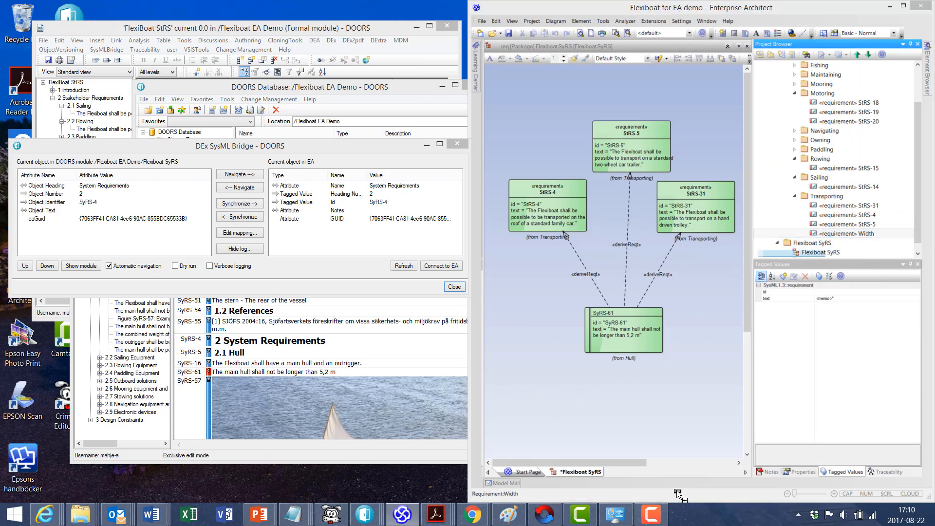
{"action": "left_click_drag", "start_coordinate": [678, 493], "coordinate": [679, 303]}
{"action": "left_click", "coordinate": [710, 283]}
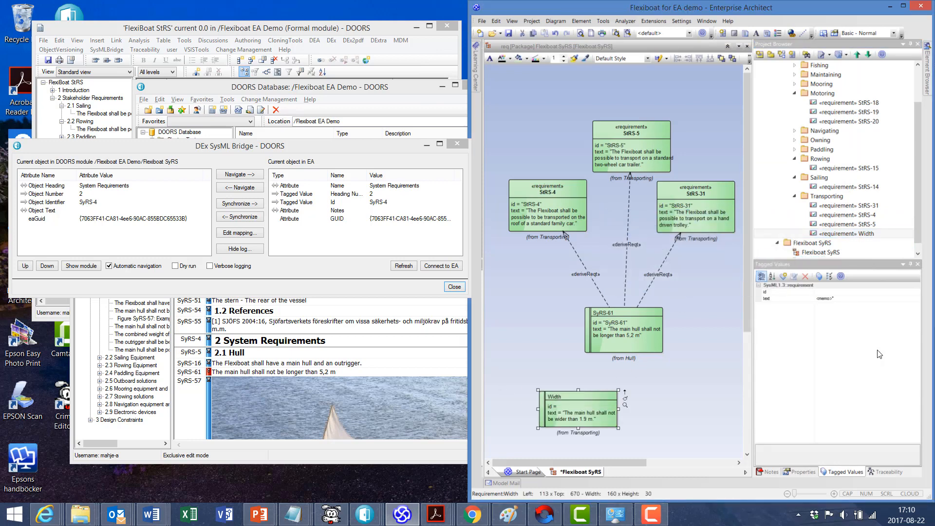
{"action": "right_click", "coordinate": [600, 398]}
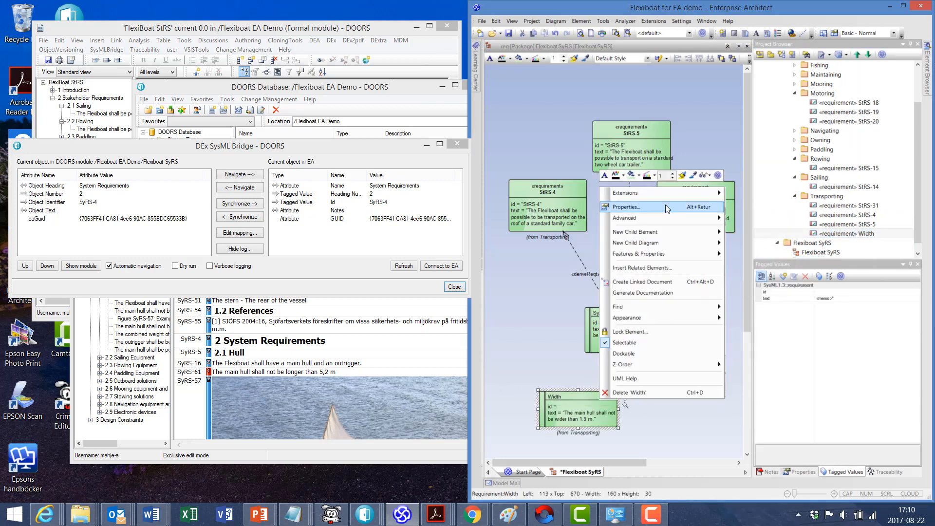
{"action": "mouse_move", "coordinate": [682, 217]}
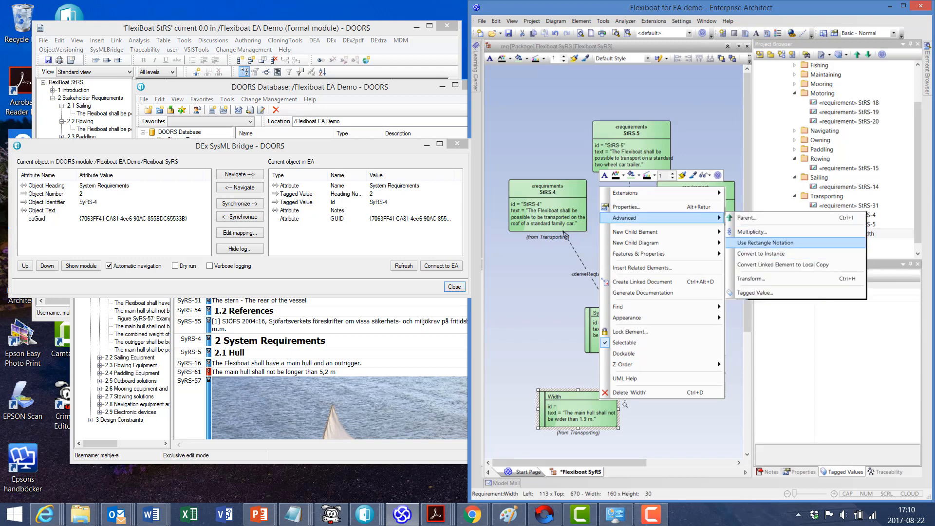
{"action": "left_click", "coordinate": [778, 244]}
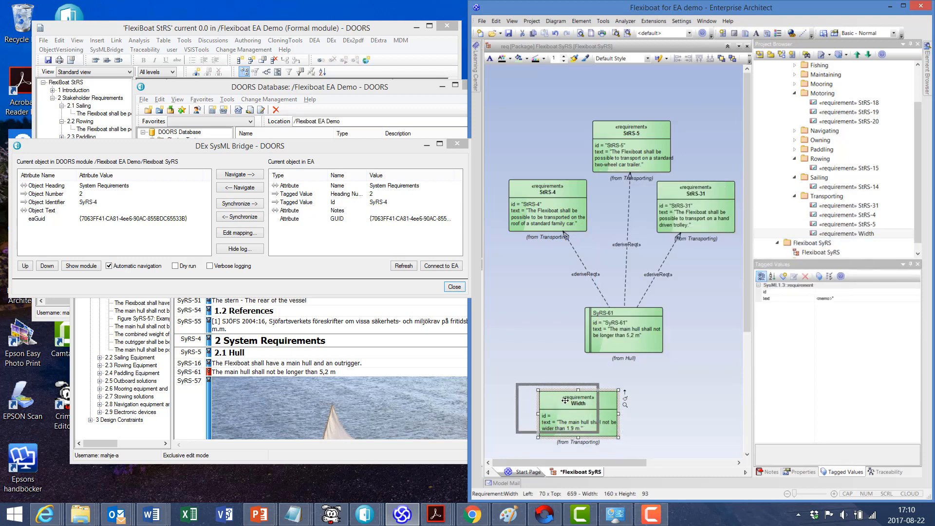
Step: Reposition Width on the diagram below StRS-4 and connect it to StRS-4 with a Derive relationship
{"action": "left_click_drag", "start_coordinate": [582, 413], "coordinate": [557, 404]}
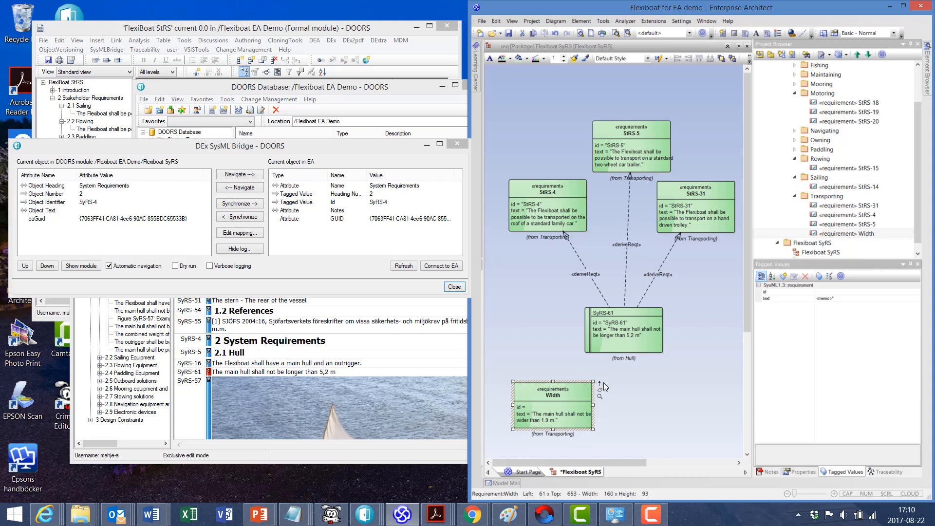
{"action": "mouse_move", "coordinate": [600, 384]}
{"action": "left_mouse_down"}
{"action": "mouse_move", "coordinate": [552, 340]}
{"action": "mouse_move", "coordinate": [534, 211]}
{"action": "left_mouse_up"}
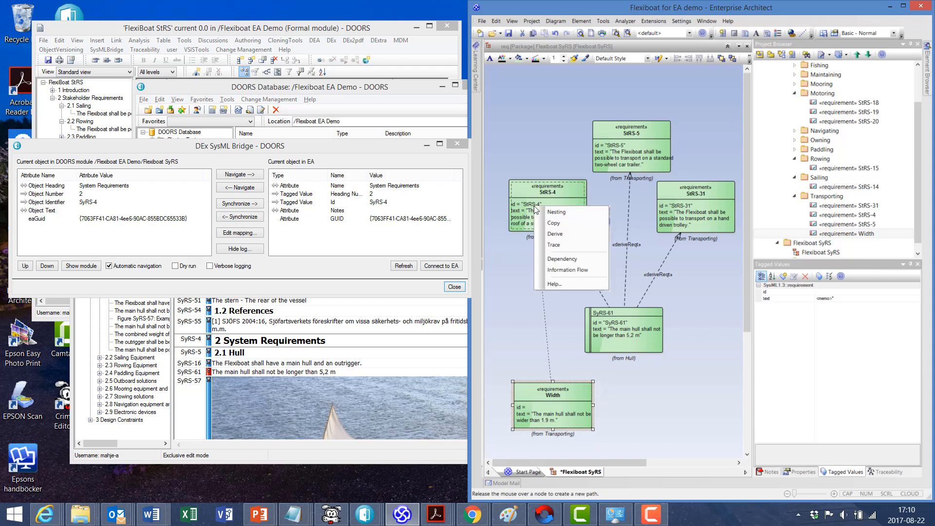
{"action": "left_click", "coordinate": [569, 233]}
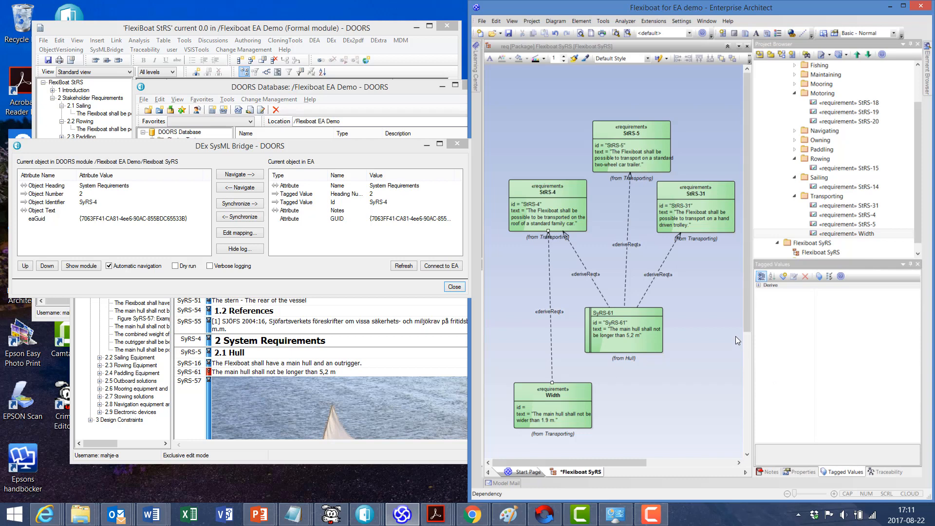
Step: Enable verbose logging in the bridge and synchronize from EA to DOORS with System Requirements as the current EA object
{"action": "left_click", "coordinate": [294, 345]}
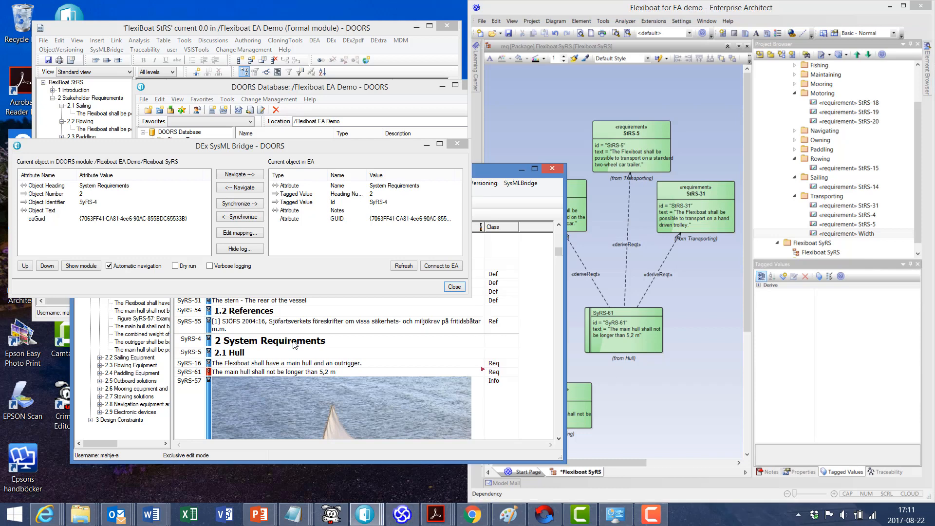
{"action": "left_click", "coordinate": [210, 266]}
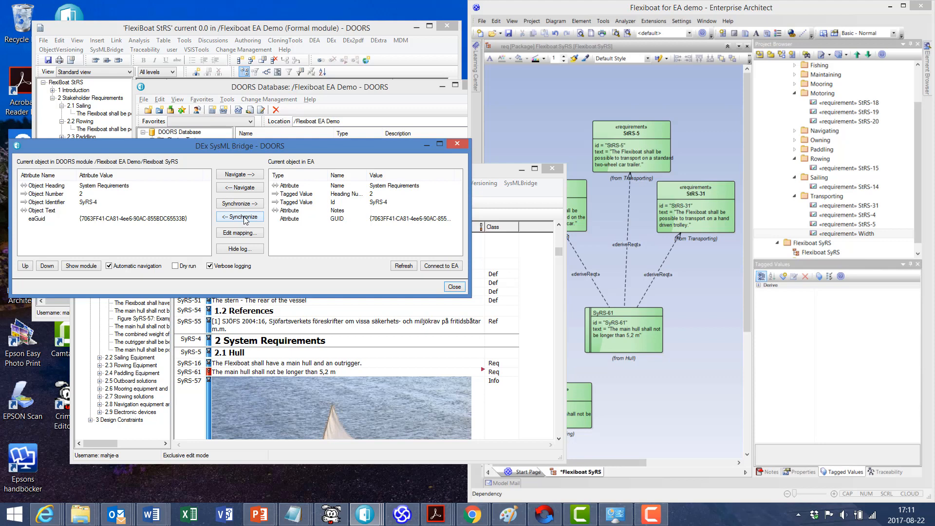
{"action": "left_click", "coordinate": [244, 217]}
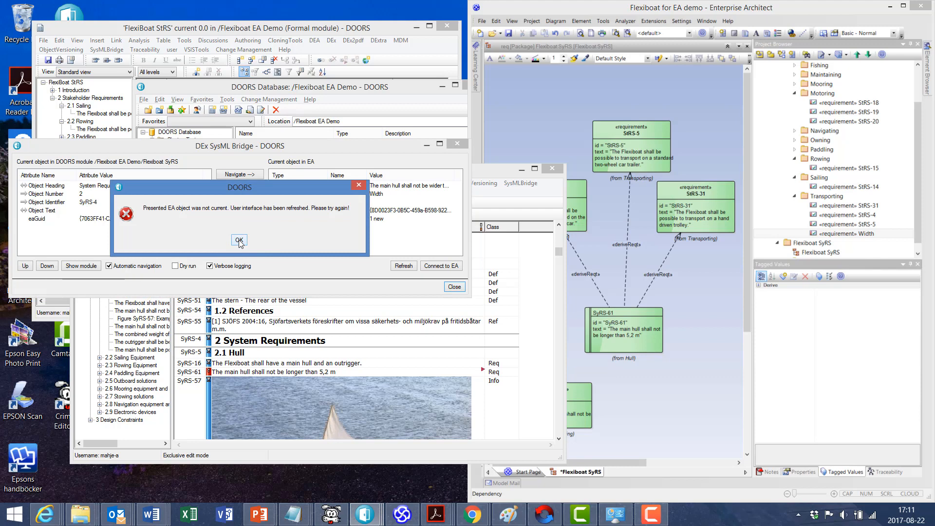
{"action": "left_click", "coordinate": [239, 241]}
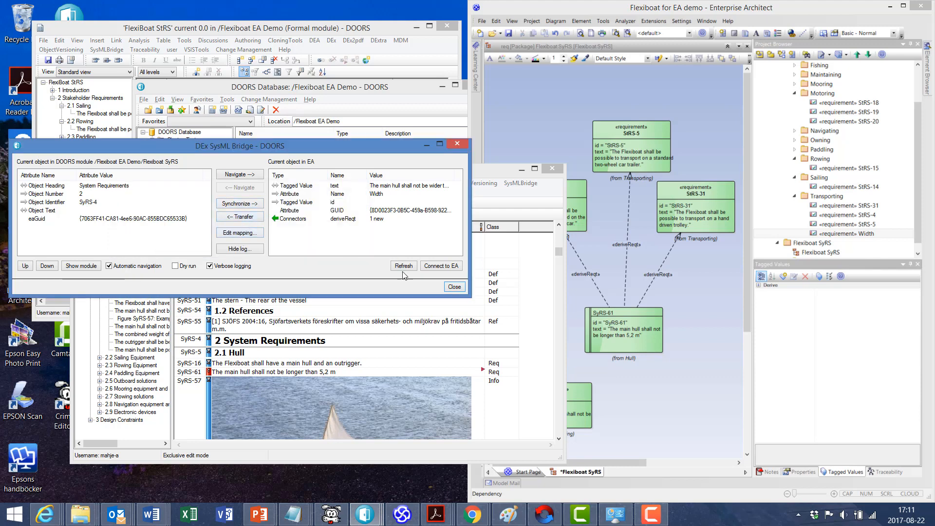
{"action": "left_click", "coordinate": [240, 177]}
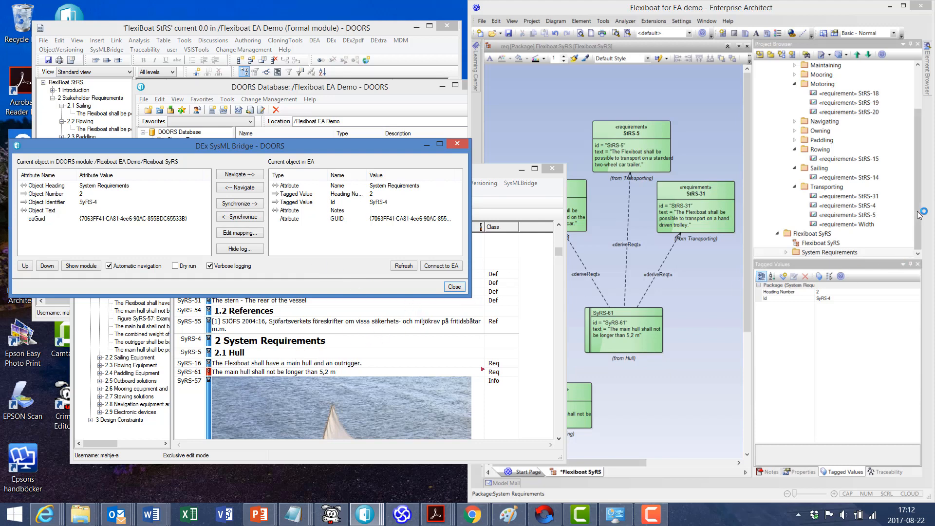
Step: Make the Transporting package the current EA object and refresh the bridge comparison
{"action": "left_click", "coordinate": [830, 188]}
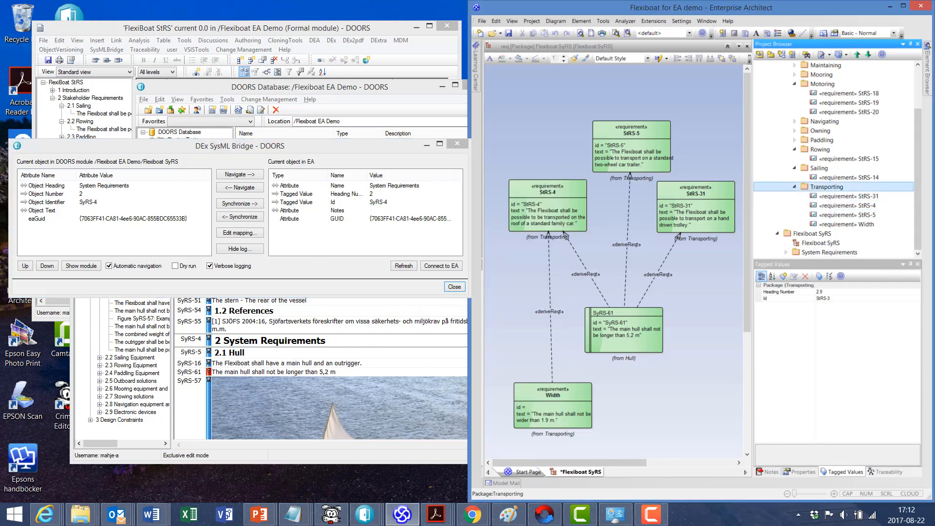
{"action": "left_click", "coordinate": [407, 269]}
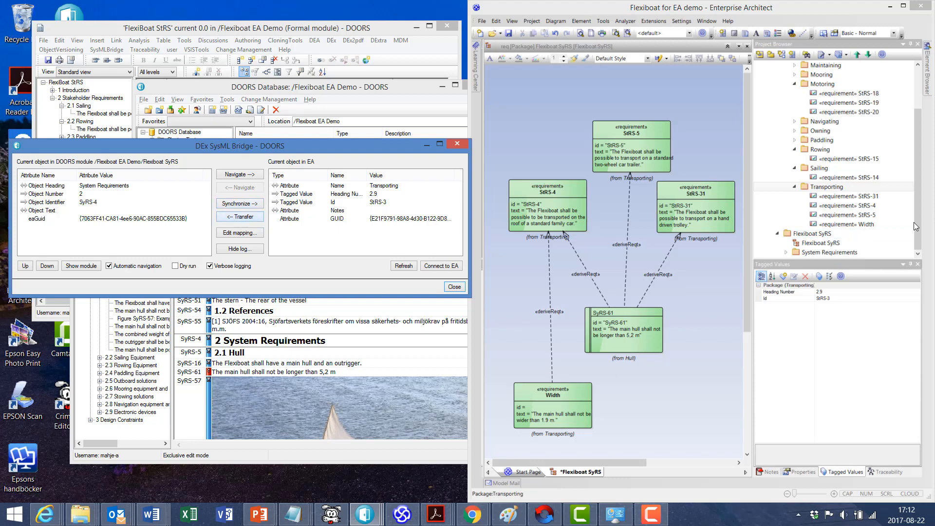
{"action": "left_click", "coordinate": [826, 187]}
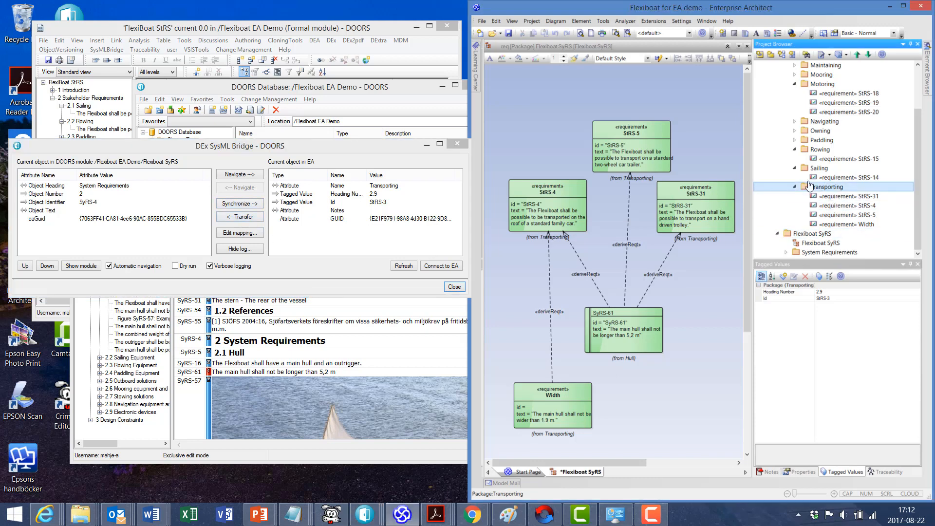
{"action": "left_click", "coordinate": [404, 266]}
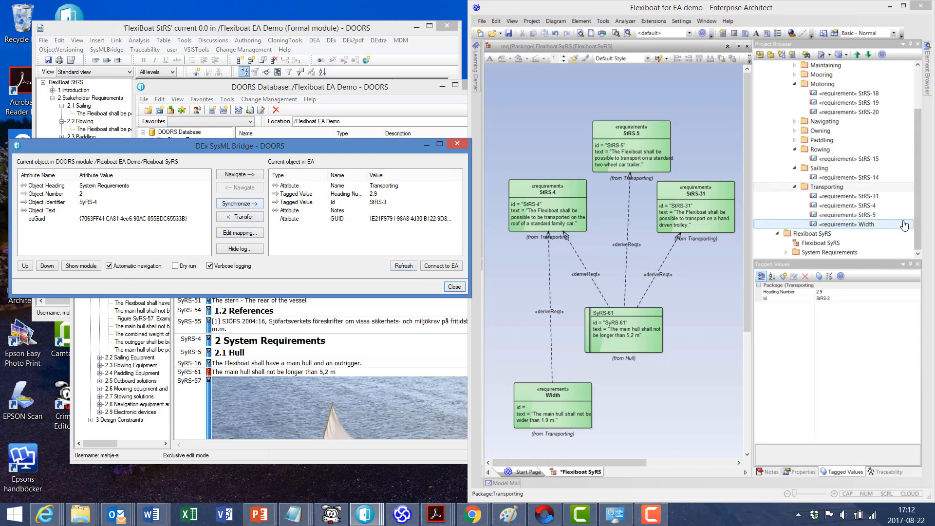
Step: Select the Width requirement in Enterprise Architect and open the bridge's synchronization log to read its report
{"action": "left_click", "coordinate": [845, 226]}
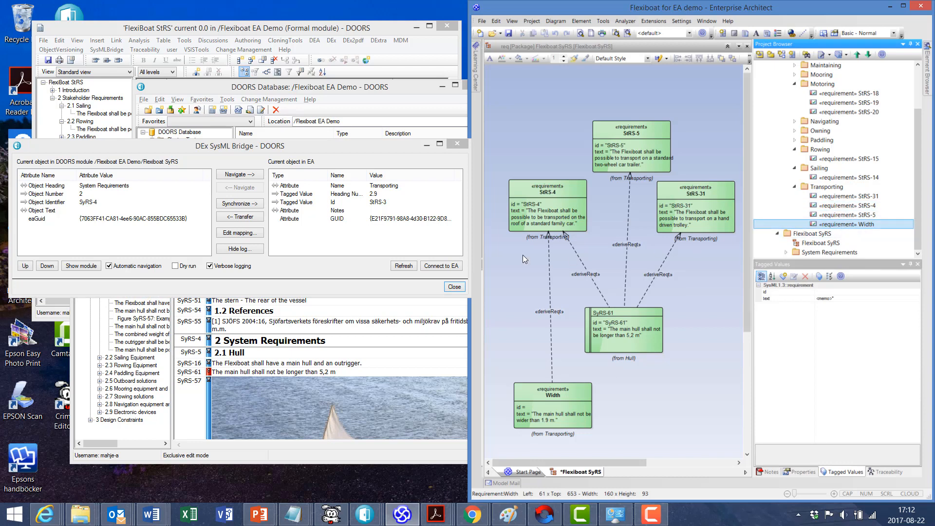
{"action": "left_click", "coordinate": [228, 250]}
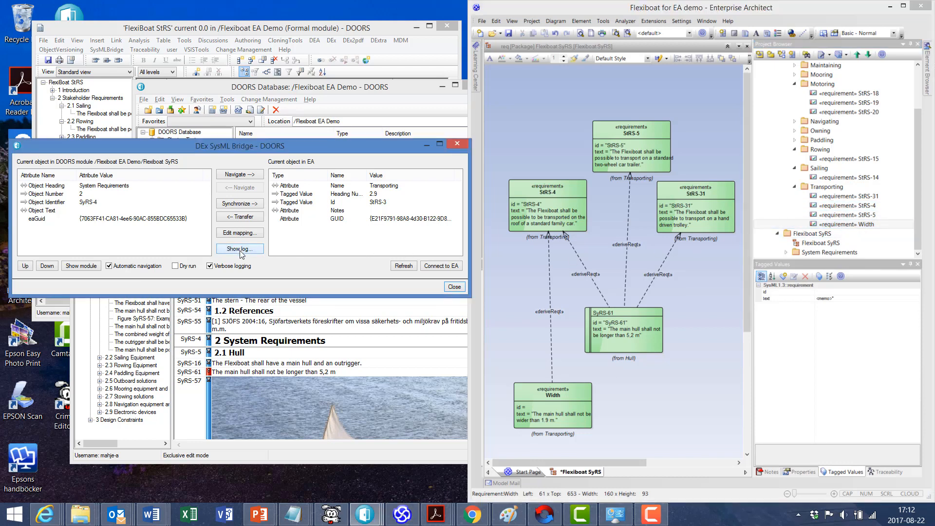
{"action": "left_click", "coordinate": [247, 251]}
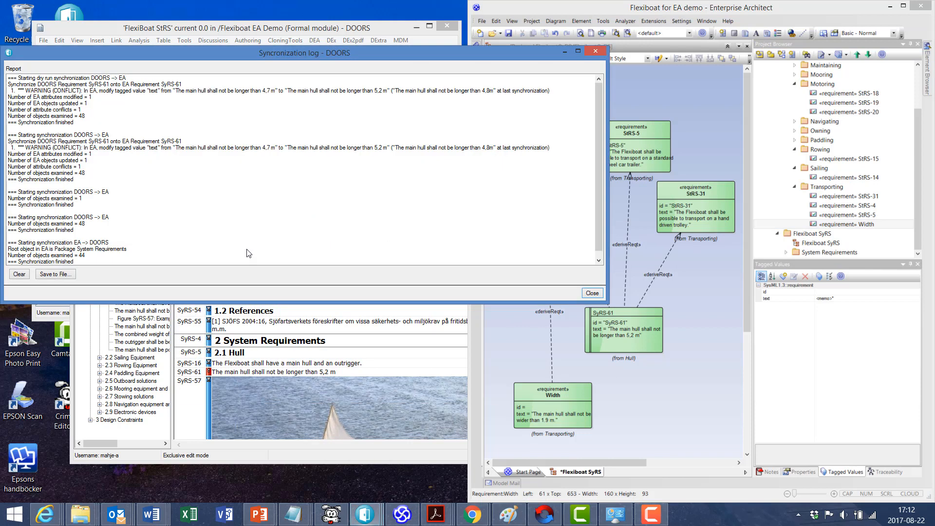
Step: Close the synchronization log and move the Width requirement in Enterprise Architect into the Hull package under System Requirements
{"action": "scroll", "coordinate": [181, 219], "scroll_direction": "down", "scroll_amount": 1}
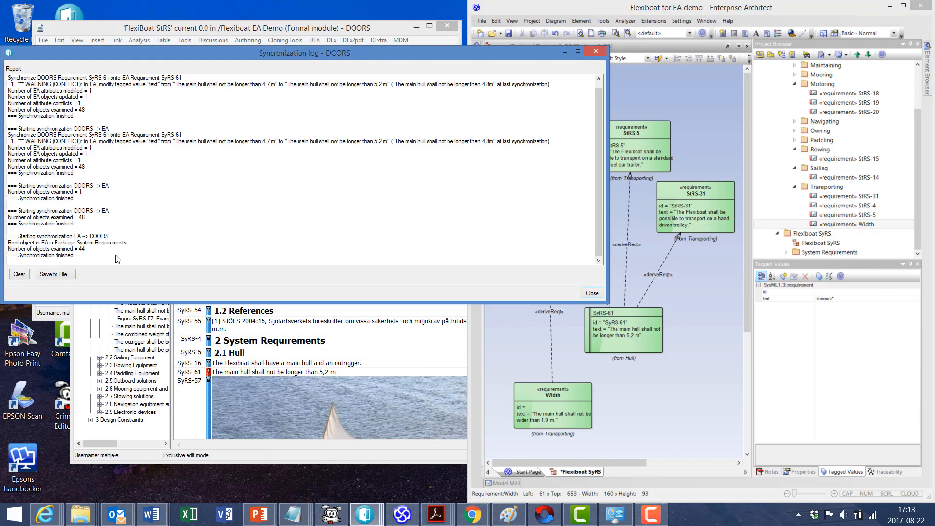
{"action": "left_click", "coordinate": [592, 294]}
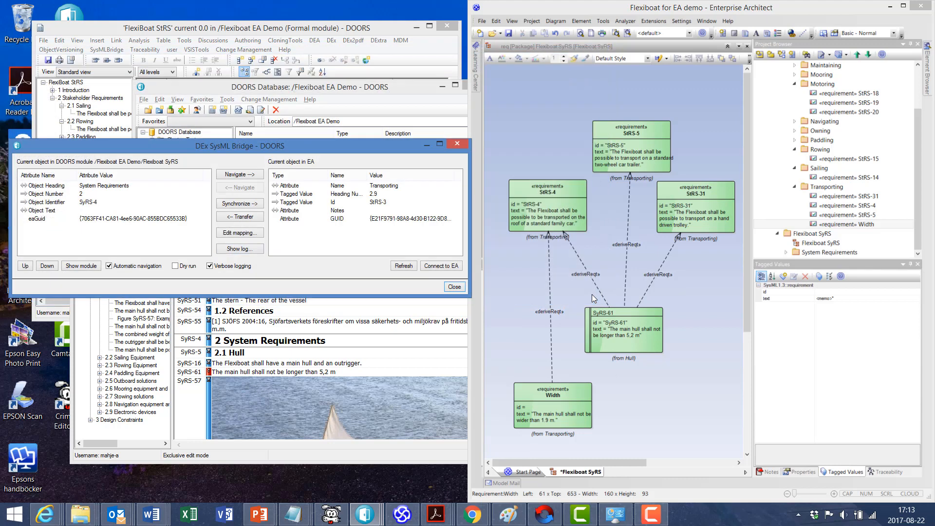
{"action": "left_click", "coordinate": [853, 225]}
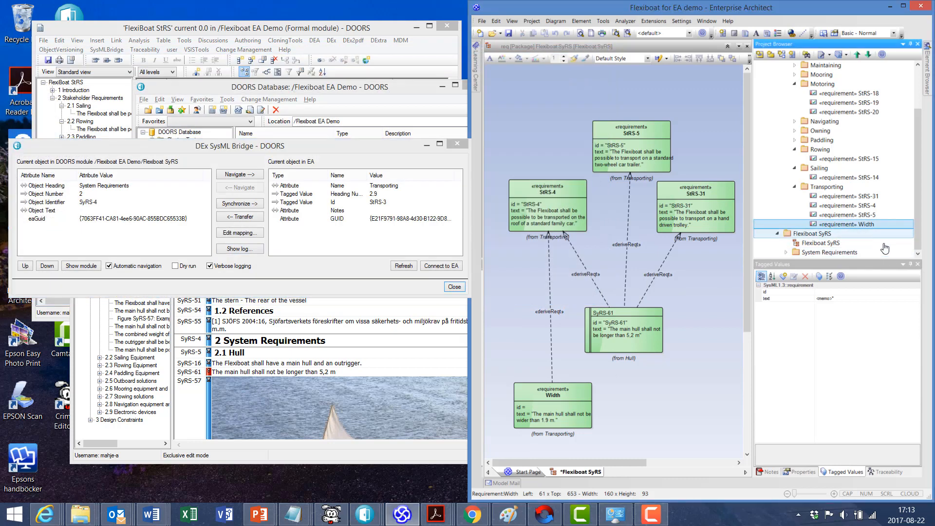
{"action": "left_click", "coordinate": [869, 216], "text": "ctrl"}
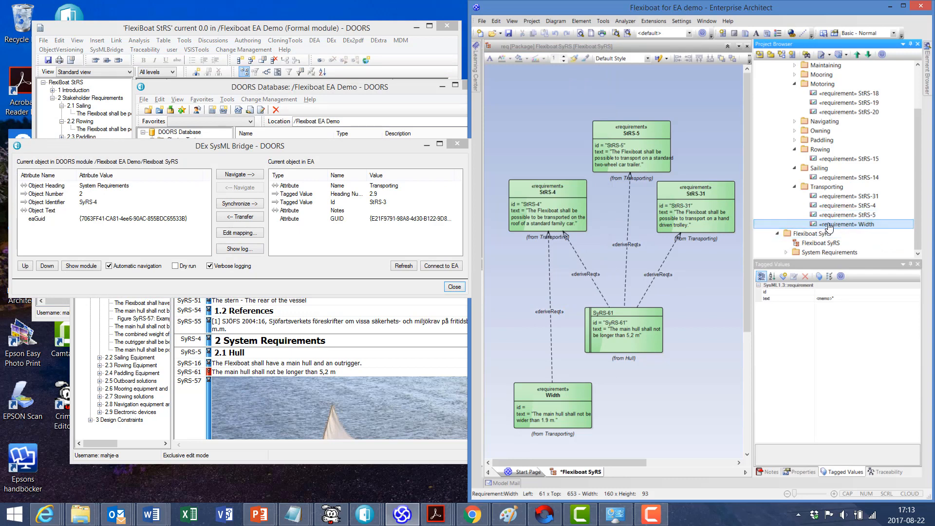
{"action": "left_click_drag", "start_coordinate": [828, 227], "coordinate": [849, 227]}
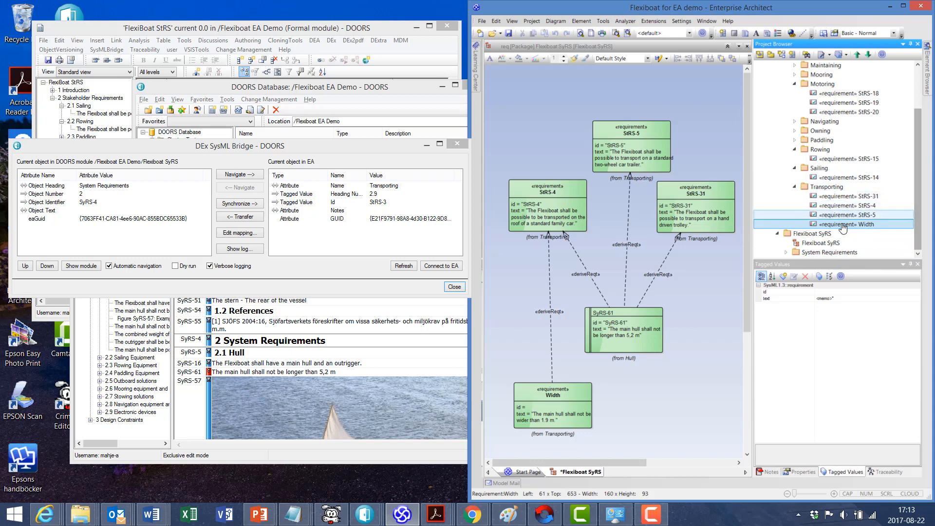
{"action": "left_click_drag", "start_coordinate": [847, 226], "coordinate": [818, 258]}
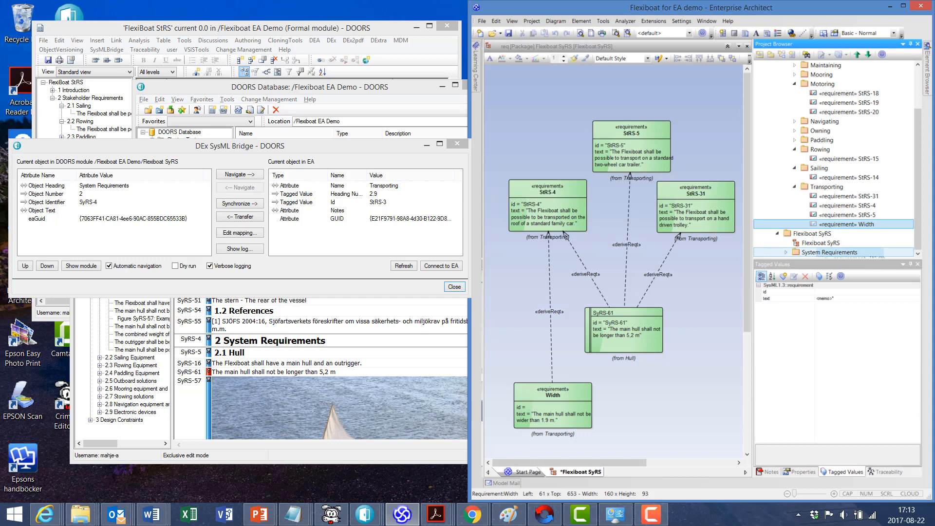
{"action": "left_click", "coordinate": [787, 252]}
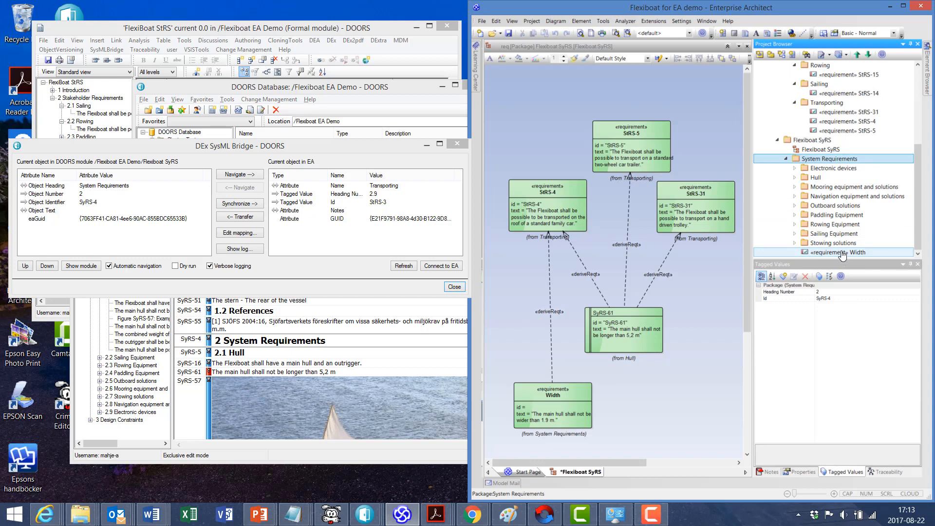
{"action": "left_click_drag", "start_coordinate": [843, 255], "coordinate": [823, 188]}
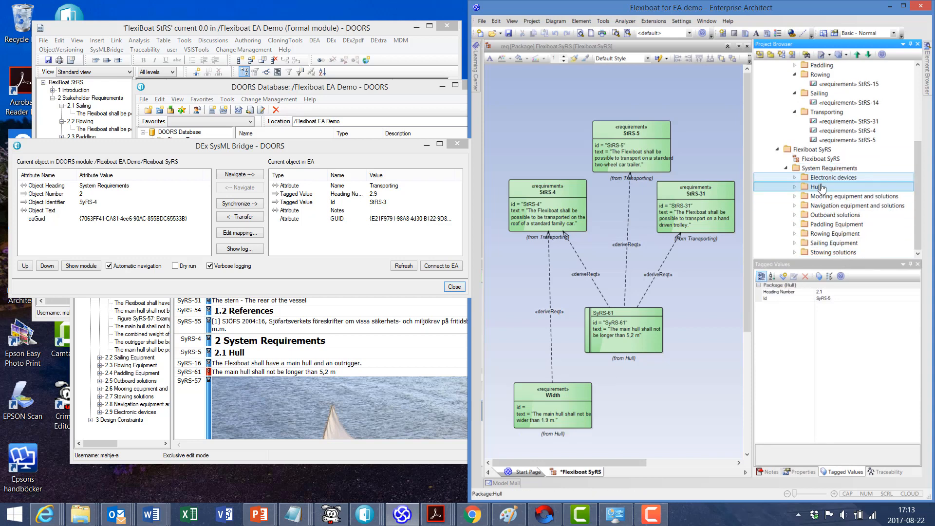
{"action": "left_click", "coordinate": [795, 187]}
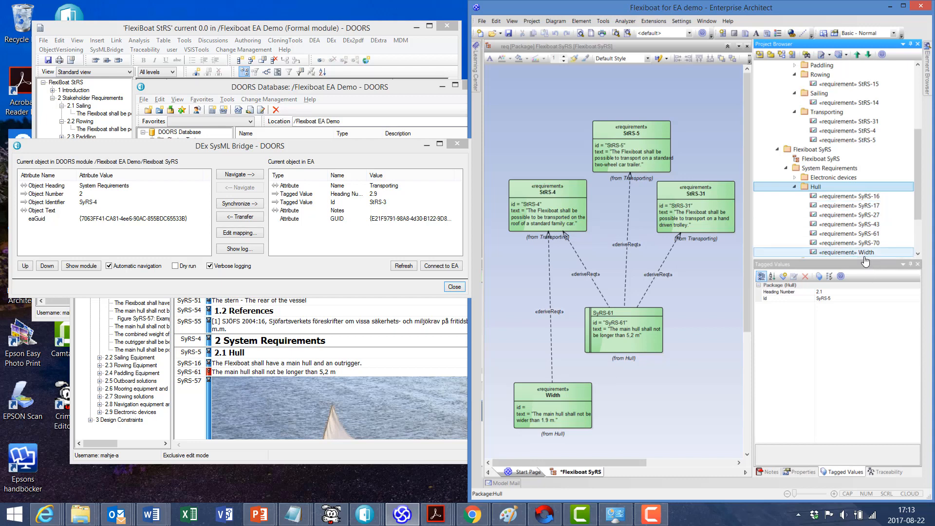
Step: Make the System Requirements package the bridge's current EA object and synchronize it from EA to DOORS
{"action": "left_click", "coordinate": [828, 169]}
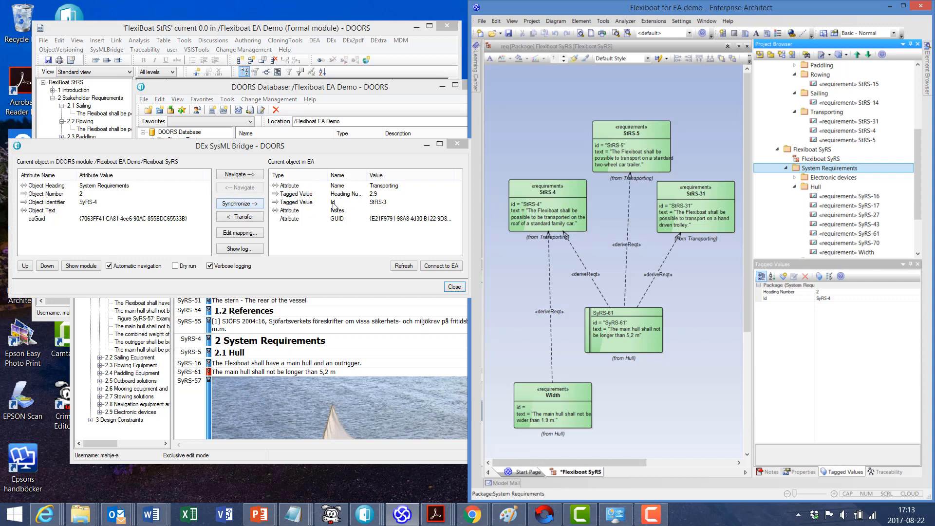
{"action": "left_click", "coordinate": [230, 175]}
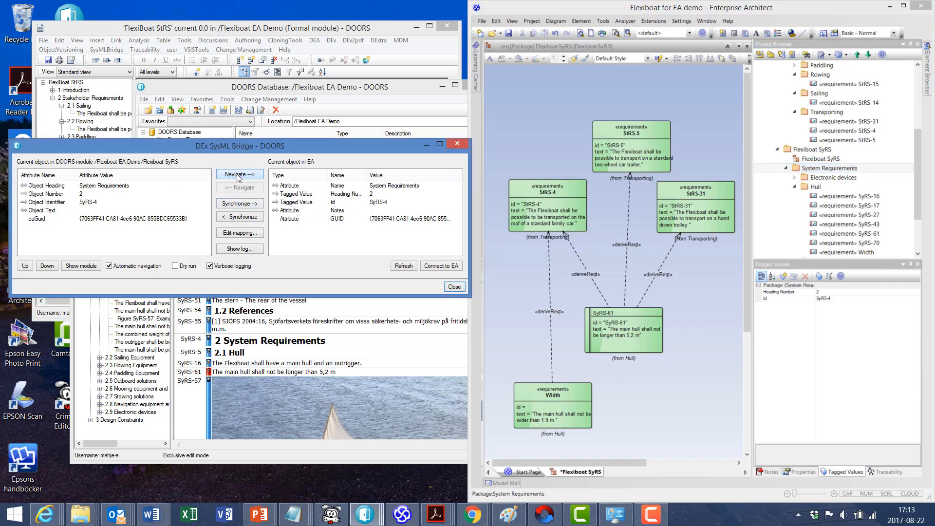
{"action": "left_click", "coordinate": [239, 217]}
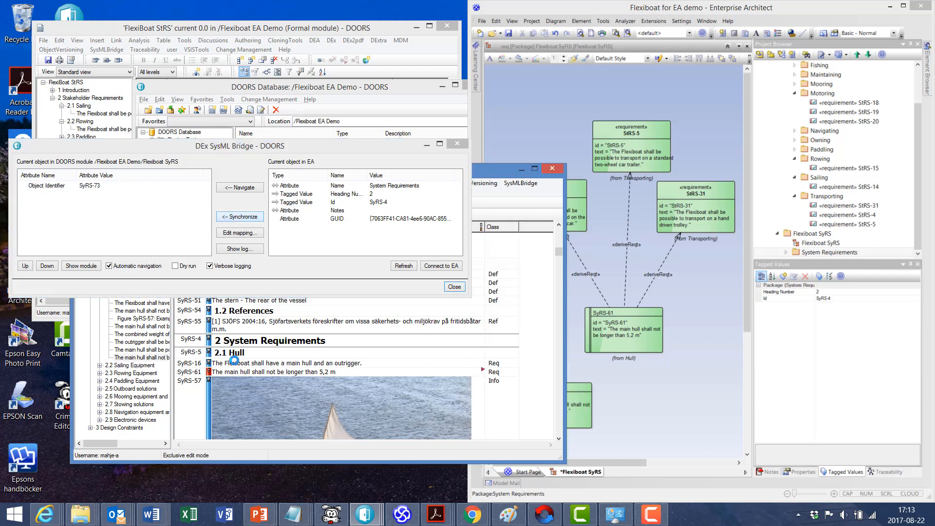
Step: Find and select the synchronized width requirement at the end of section 2.1 Hull in the Flexiboat SyRS module
{"action": "left_click", "coordinate": [244, 356]}
{"action": "scroll", "coordinate": [245, 355], "scroll_direction": "down", "scroll_amount": 5}
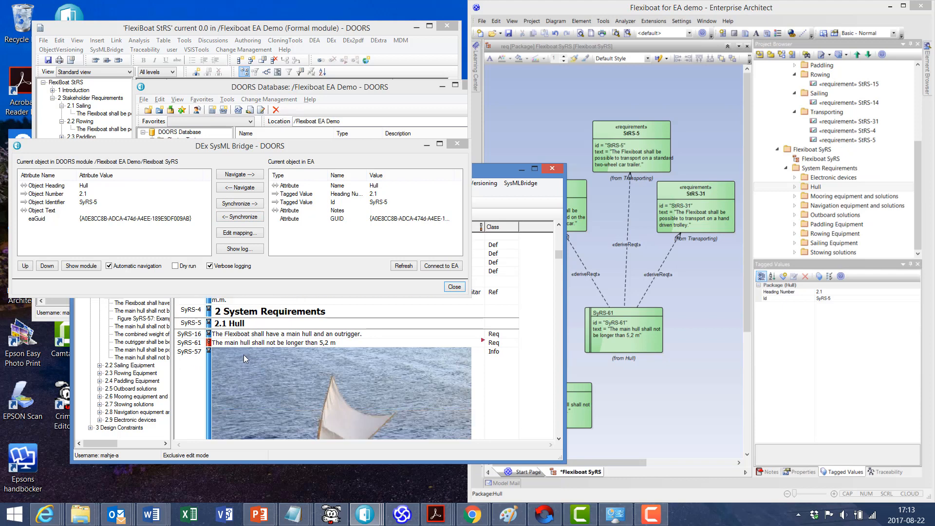
{"action": "scroll", "coordinate": [261, 367], "scroll_direction": "down", "scroll_amount": 1}
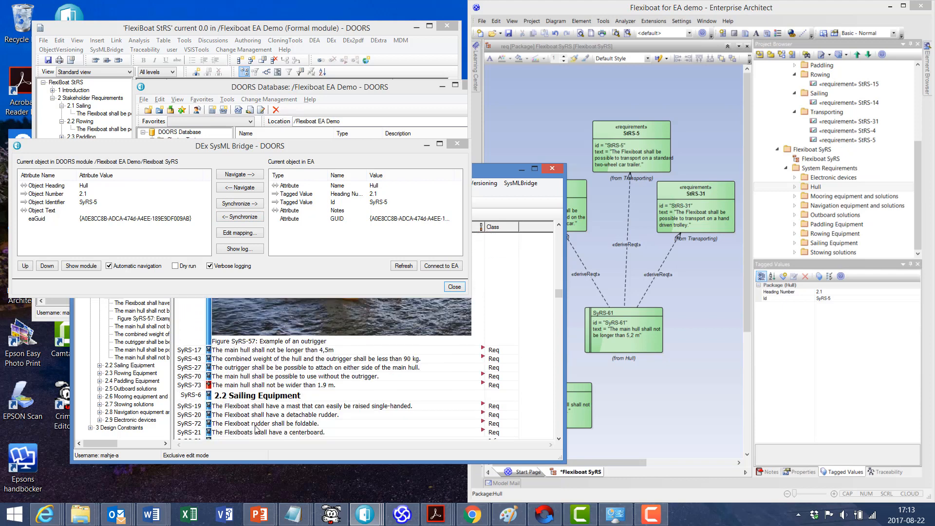
{"action": "left_click", "coordinate": [256, 387]}
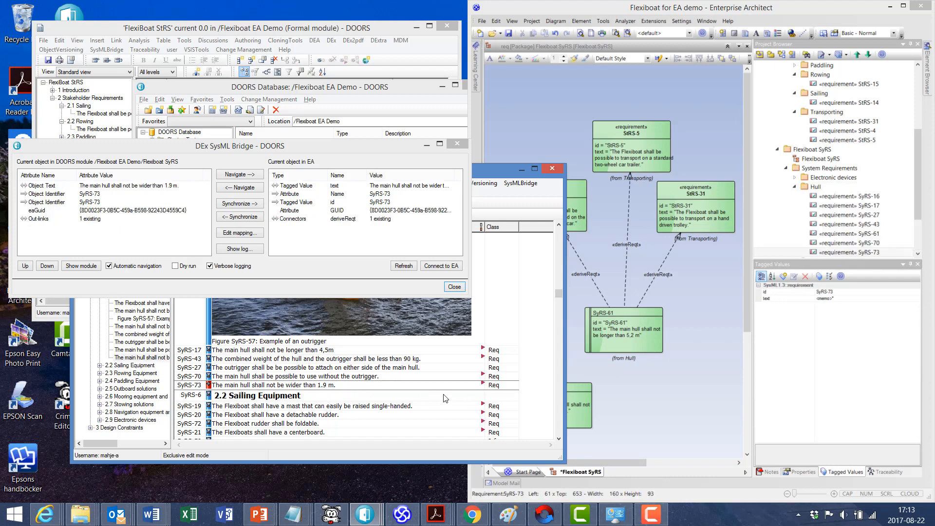
Step: Follow the width requirement's outgoing link to its target requirement in the FlexiBoat StRS module
{"action": "right_click", "coordinate": [484, 384]}
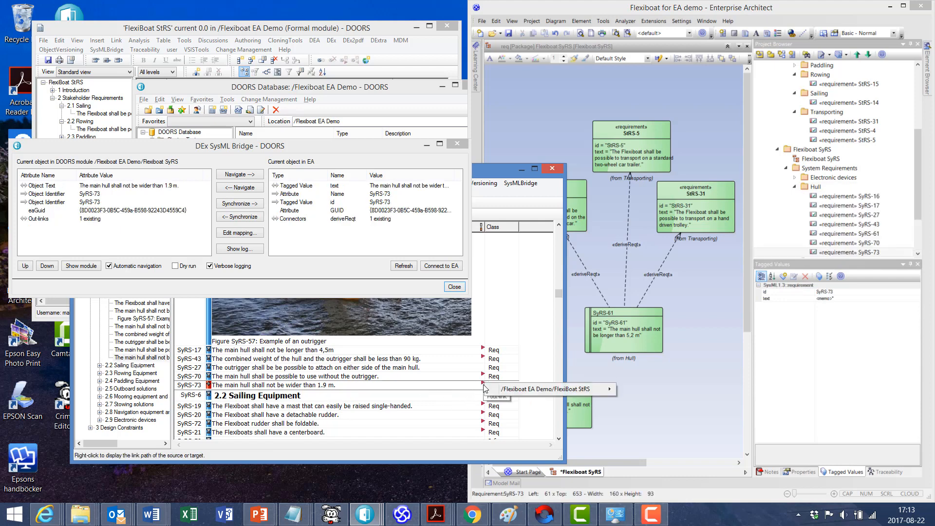
{"action": "mouse_move", "coordinate": [516, 390]}
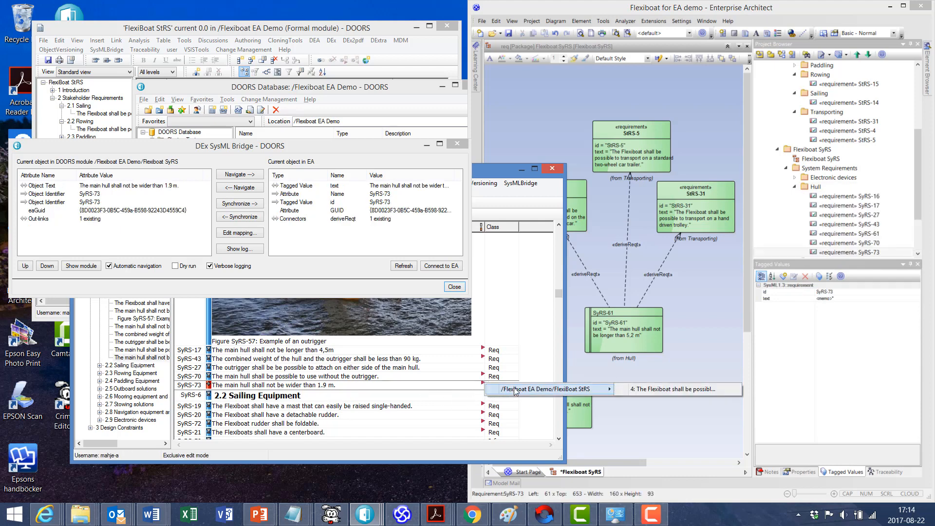
{"action": "left_click", "coordinate": [678, 390]}
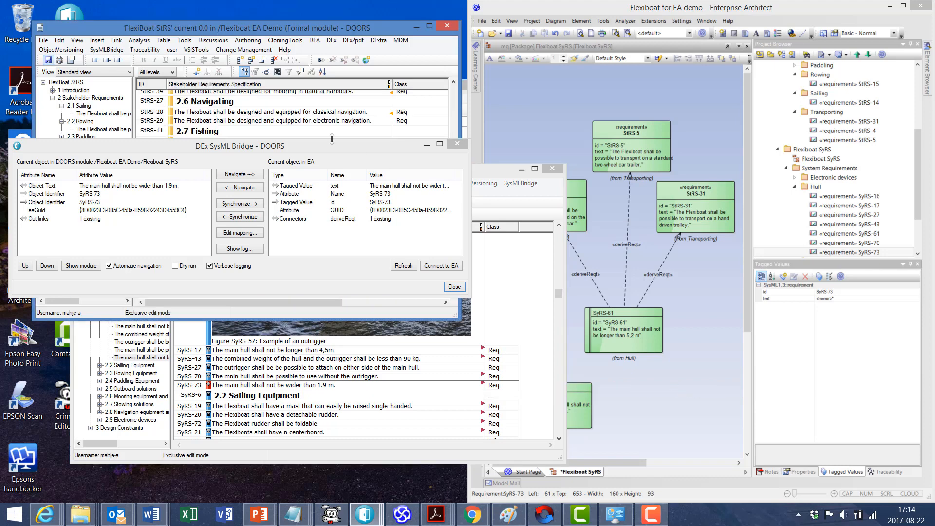
Step: Move the bridge window clear of the StRS module and review the DOORS-EA mapping specification without changing it
{"action": "left_click_drag", "start_coordinate": [284, 148], "coordinate": [376, 346]}
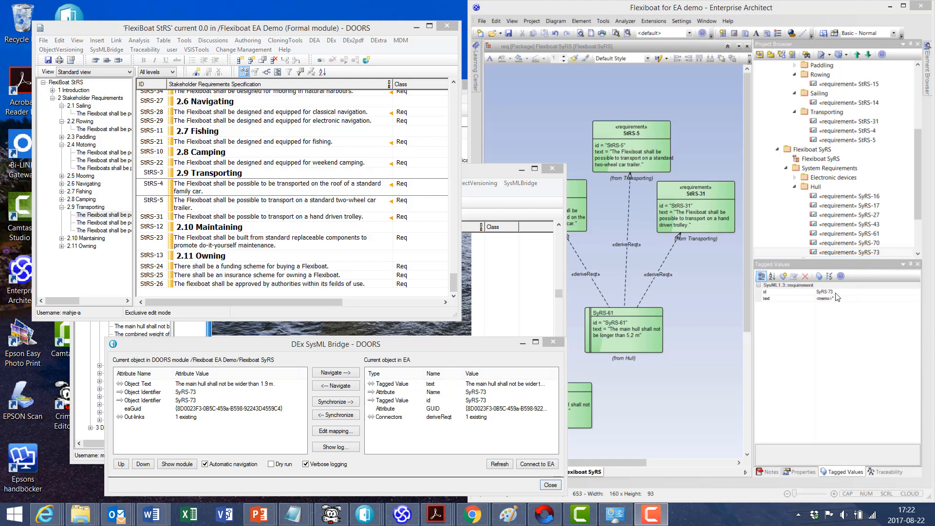
{"action": "left_click", "coordinate": [335, 431]}
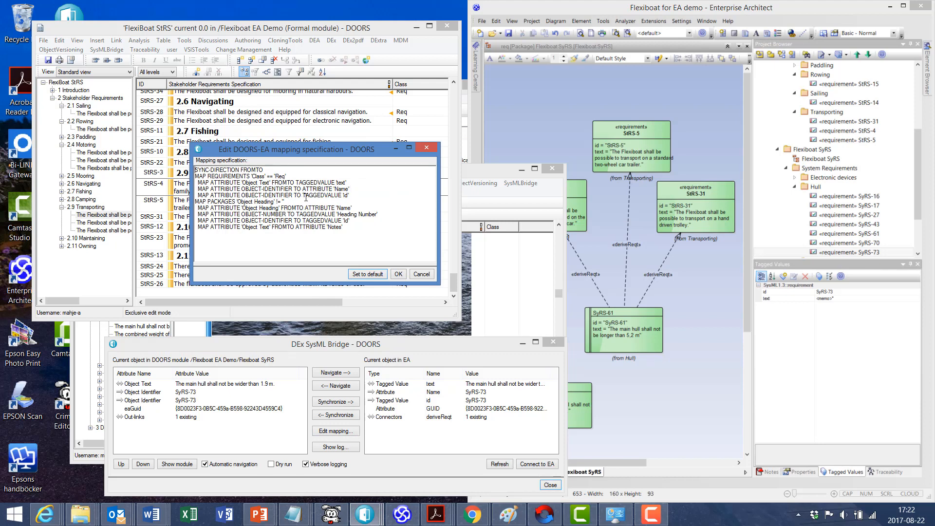
{"action": "left_click", "coordinate": [422, 276]}
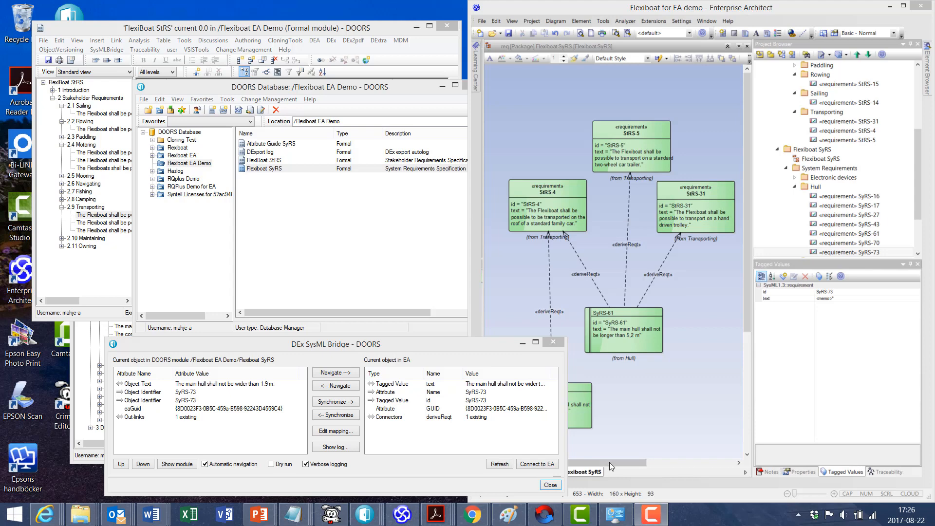
Step: Show the Flexiboat SyRS module above the bridge window and delete requirement SyRS-19 under 2.2 Sailing Equipment
{"action": "left_click", "coordinate": [178, 464]}
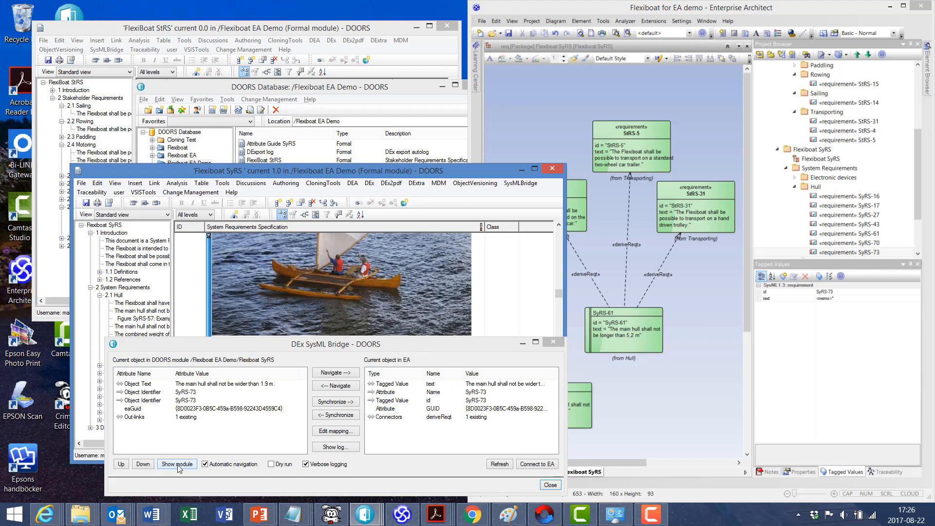
{"action": "left_click_drag", "start_coordinate": [285, 174], "coordinate": [266, 36]}
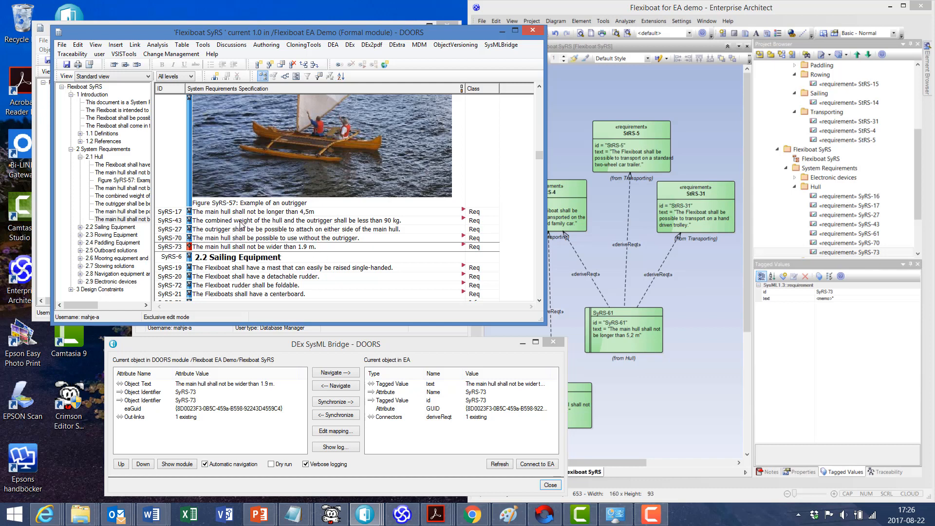
{"action": "left_click", "coordinate": [270, 269]}
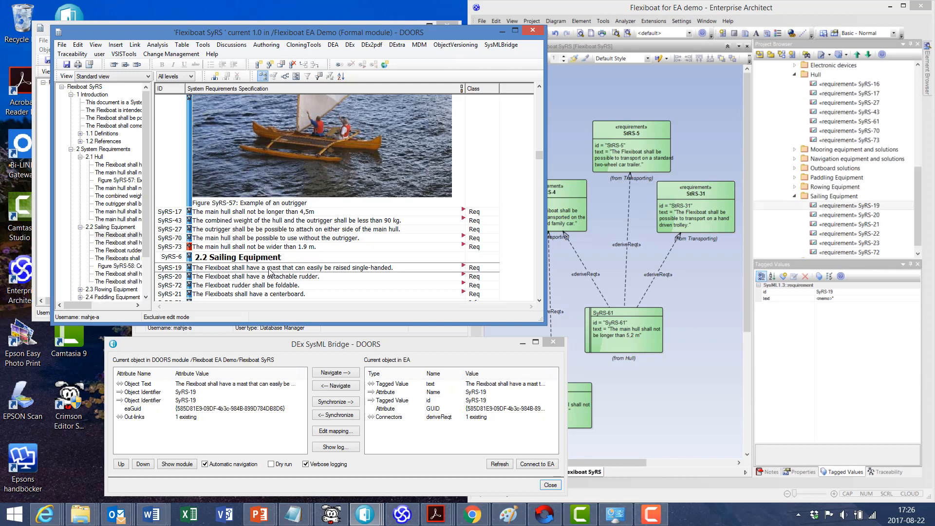
{"action": "right_click", "coordinate": [270, 270]}
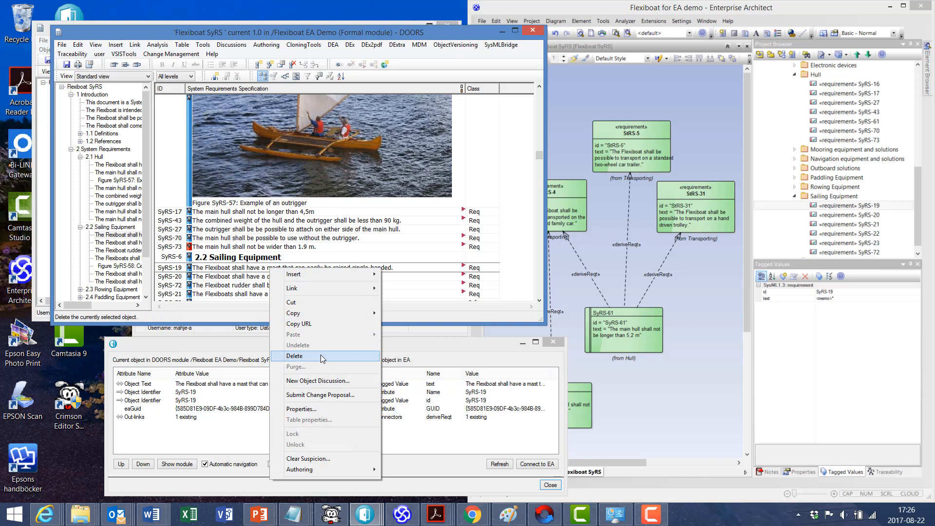
{"action": "left_click", "coordinate": [322, 357]}
Step: Synchronize the 2.2 Sailing Equipment section from DOORS to EA and expand its _WasteBasket_ package in Enterprise Architect
{"action": "left_click", "coordinate": [250, 261]}
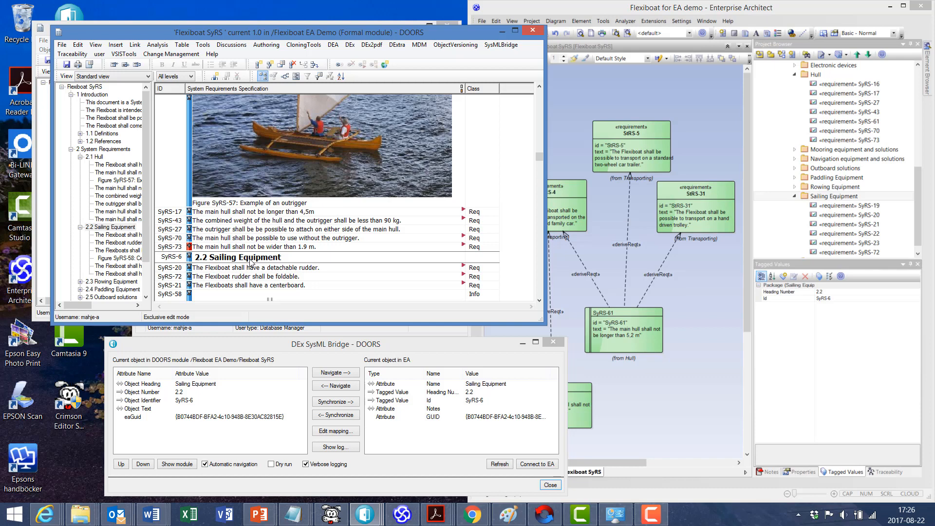
{"action": "left_click", "coordinate": [336, 406]}
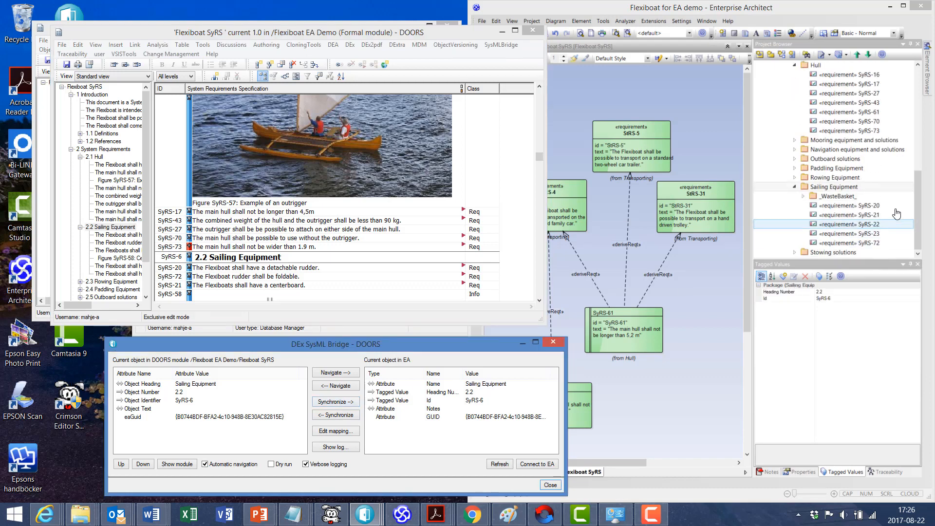
{"action": "left_click", "coordinate": [802, 196]}
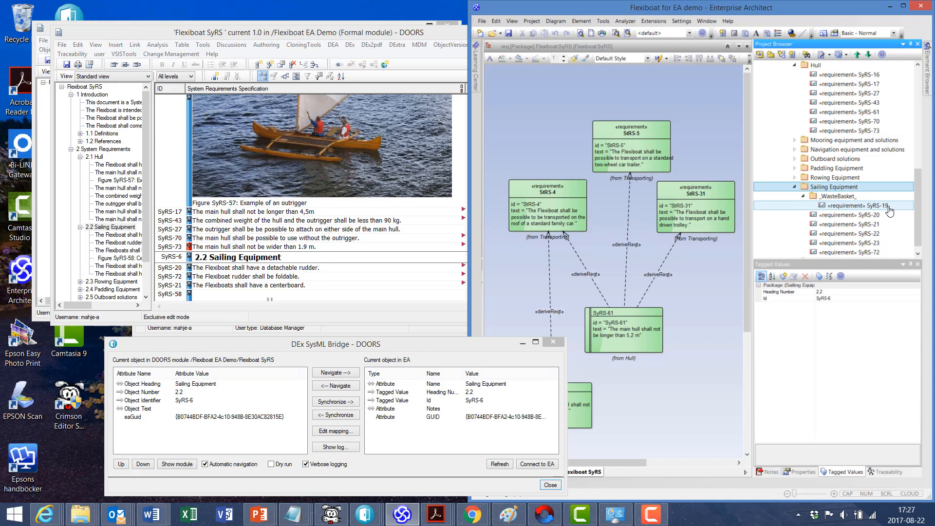
Step: Delete the _WasteBasket_ package and its contents from the Sailing Equipment package in Enterprise Architect
{"action": "left_click", "coordinate": [838, 196]}
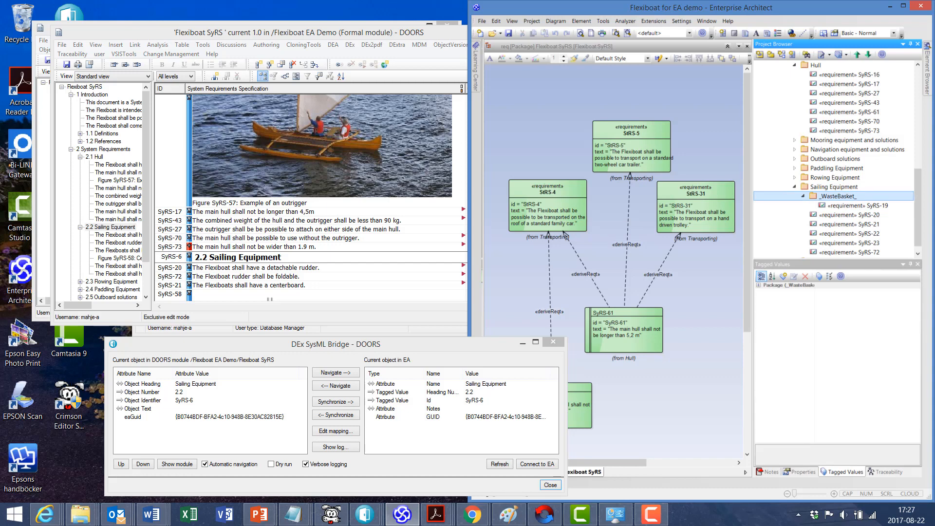
{"action": "right_click", "coordinate": [837, 196]}
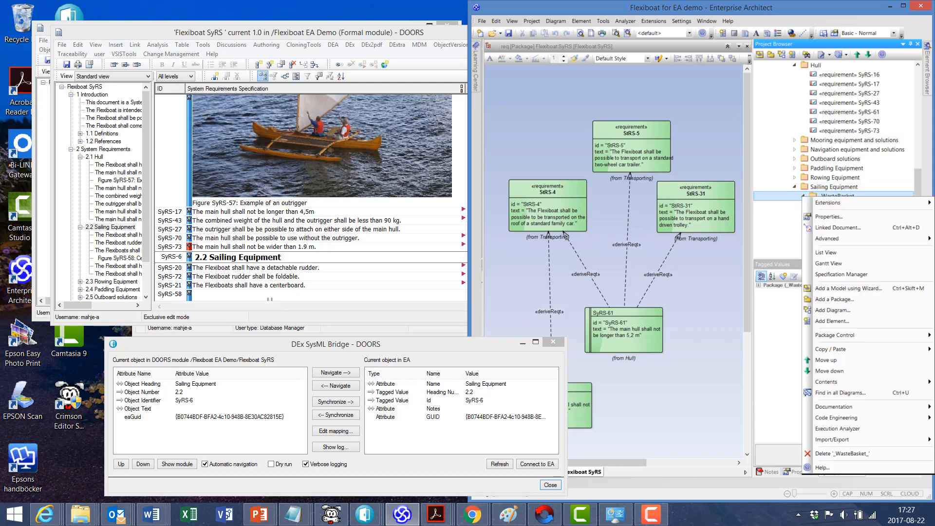
{"action": "left_click", "coordinate": [856, 454]}
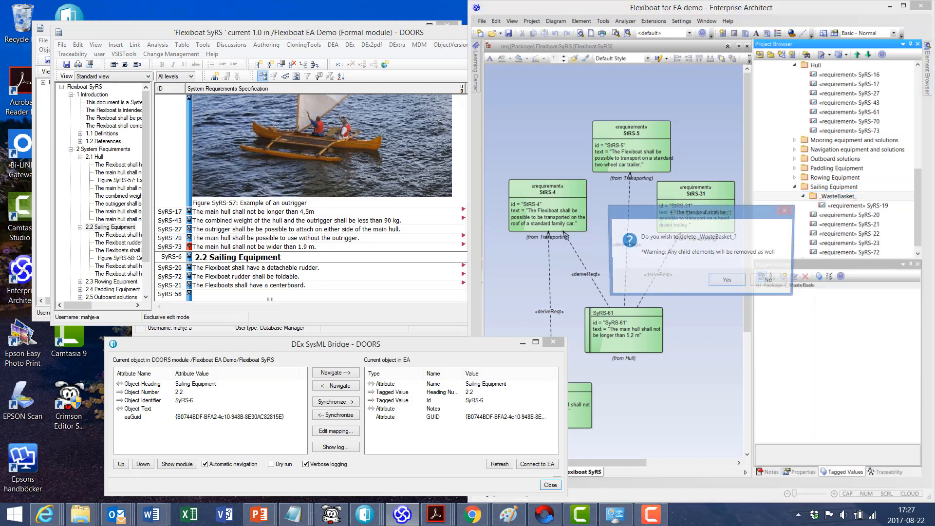
{"action": "left_click", "coordinate": [723, 281]}
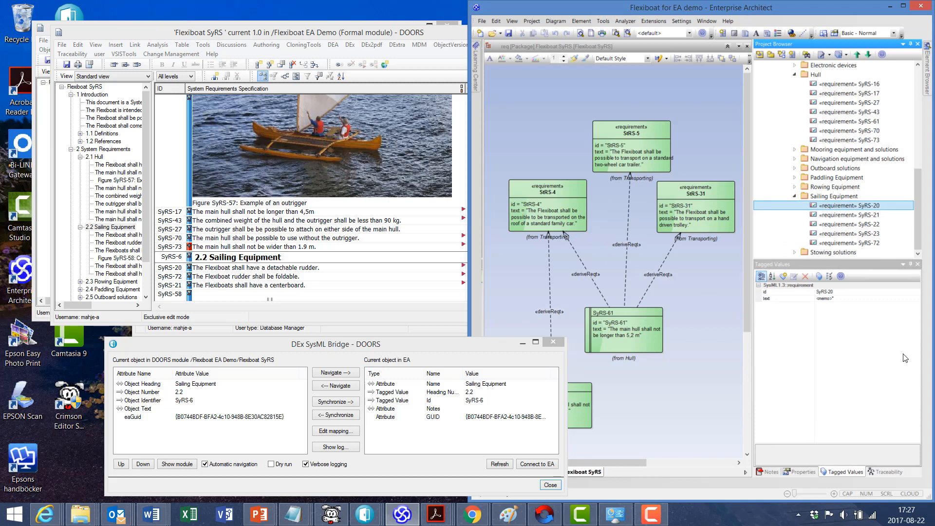
Step: Delete requirement SyRS-21 from the Sailing Equipment package in Enterprise Architect
{"action": "left_click", "coordinate": [865, 216]}
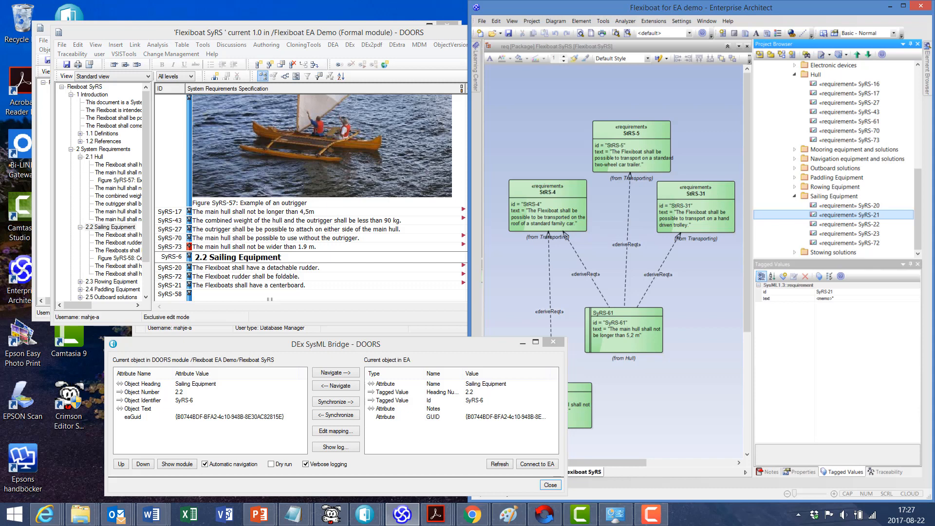
{"action": "right_click", "coordinate": [865, 215]}
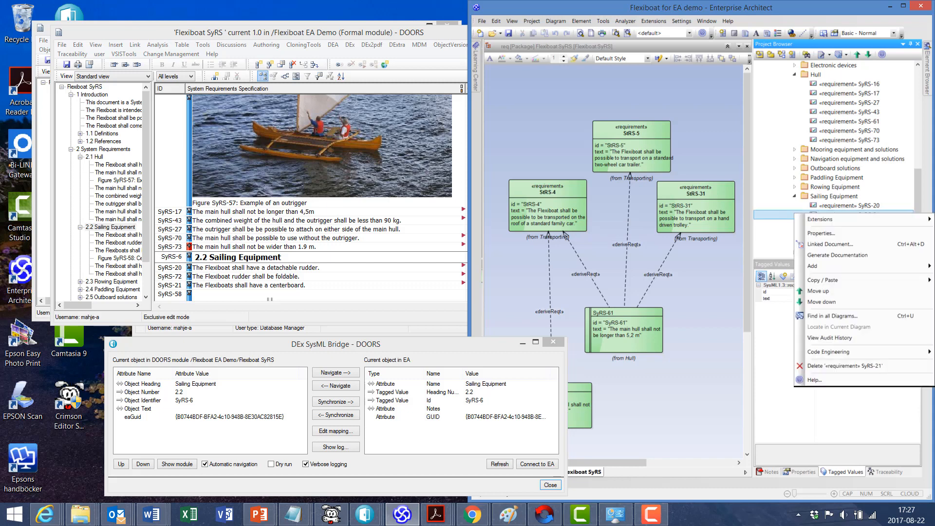
{"action": "left_click", "coordinate": [836, 364]}
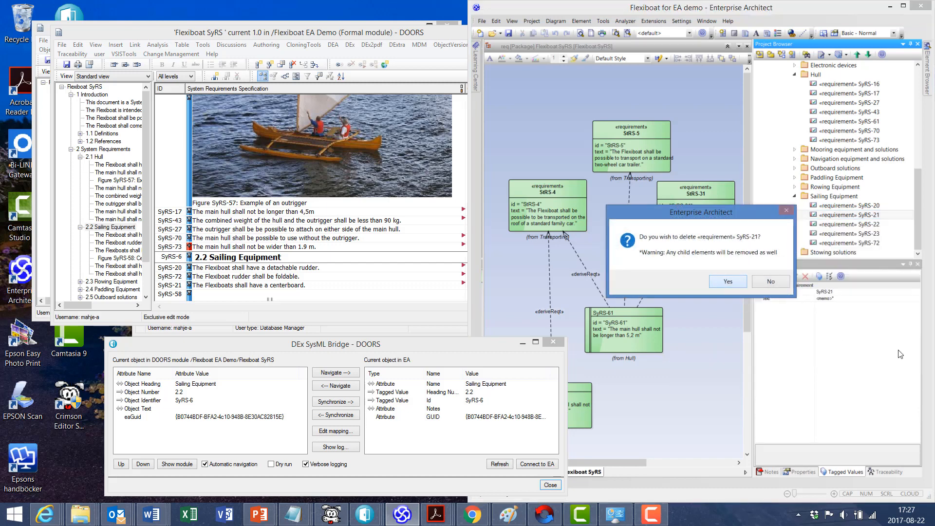
{"action": "key", "text": "Return"}
Step: Select the Sailing Equipment package, refresh the bridge and synchronize the section from EA to DOORS
{"action": "left_click", "coordinate": [829, 206]}
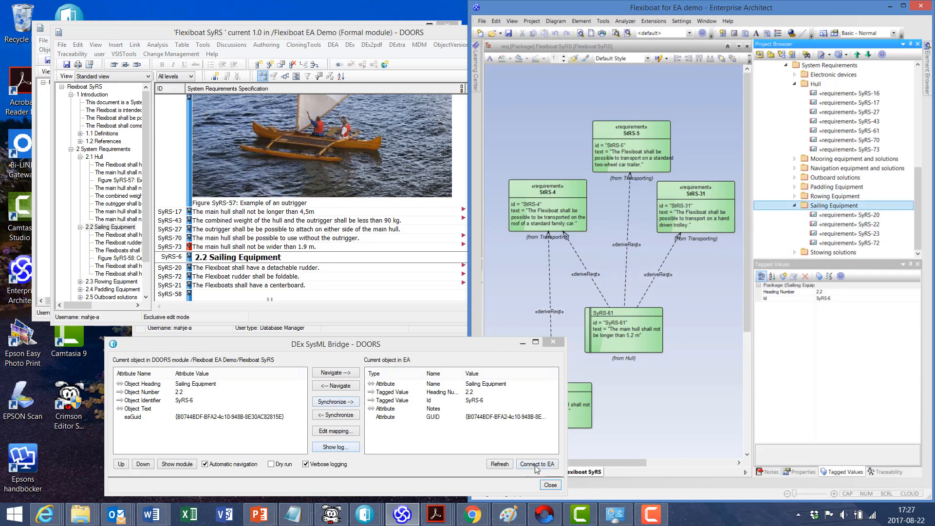
{"action": "left_click", "coordinate": [507, 466]}
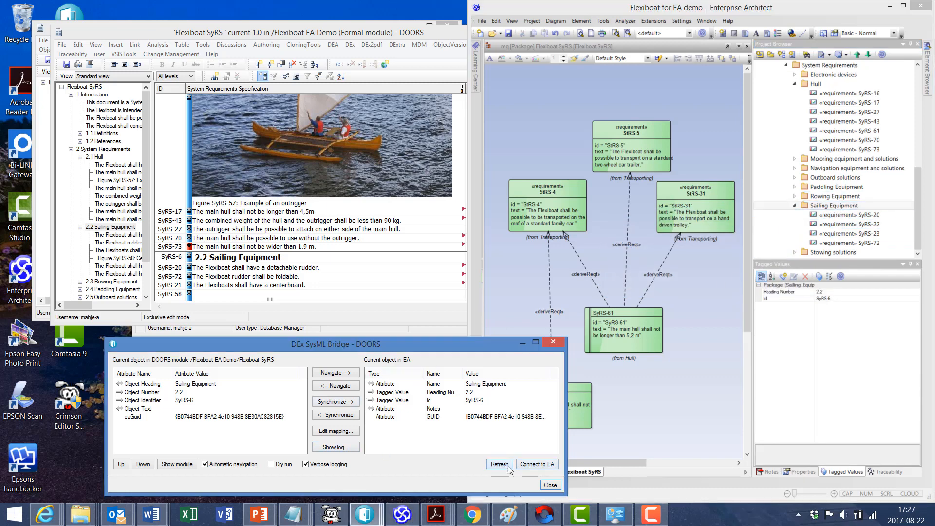
{"action": "left_click", "coordinate": [336, 416]}
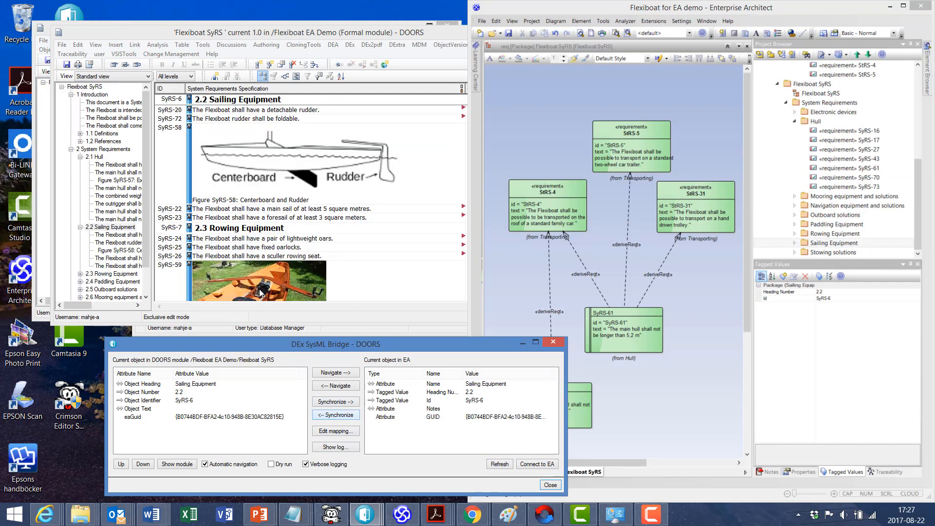
Step: Show deleted objects in the Flexiboat SyRS module to check 2.2 Sailing Equipment, and hide them again
{"action": "left_click", "coordinate": [225, 104]}
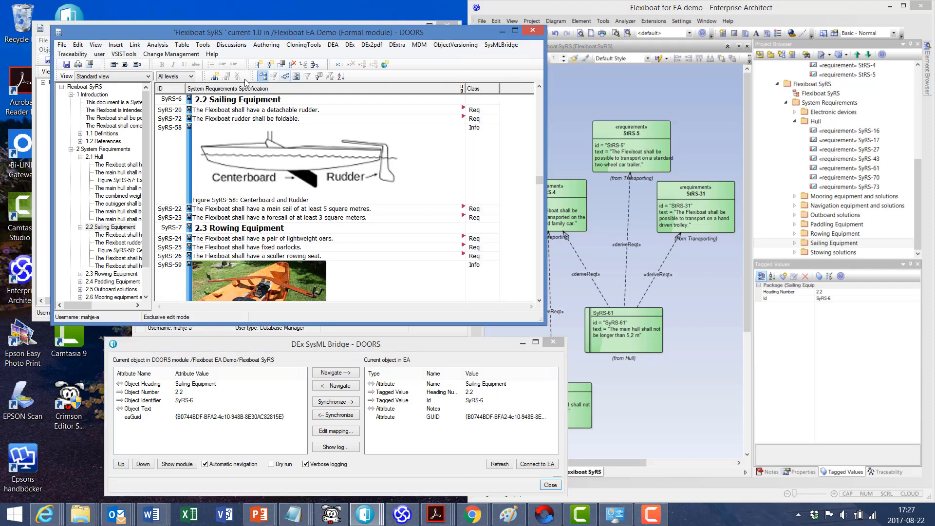
{"action": "left_click", "coordinate": [95, 44]}
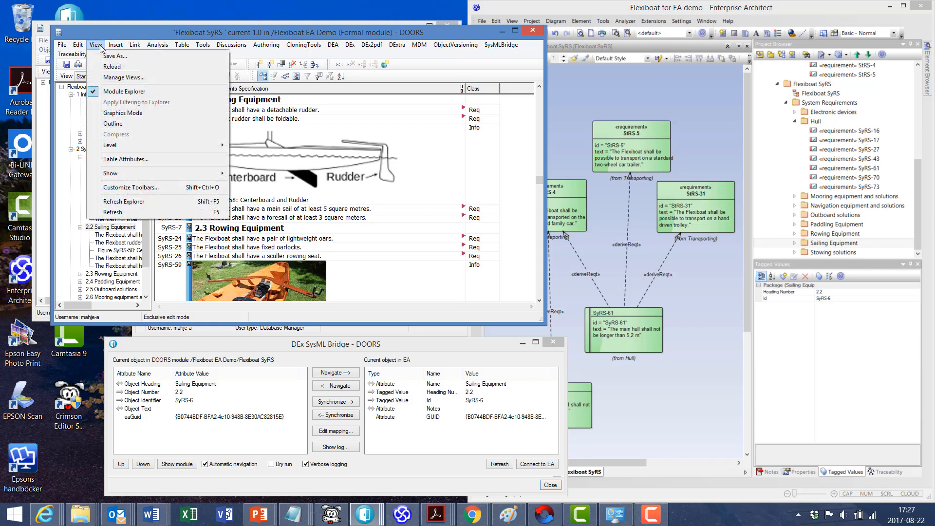
{"action": "mouse_move", "coordinate": [111, 173]}
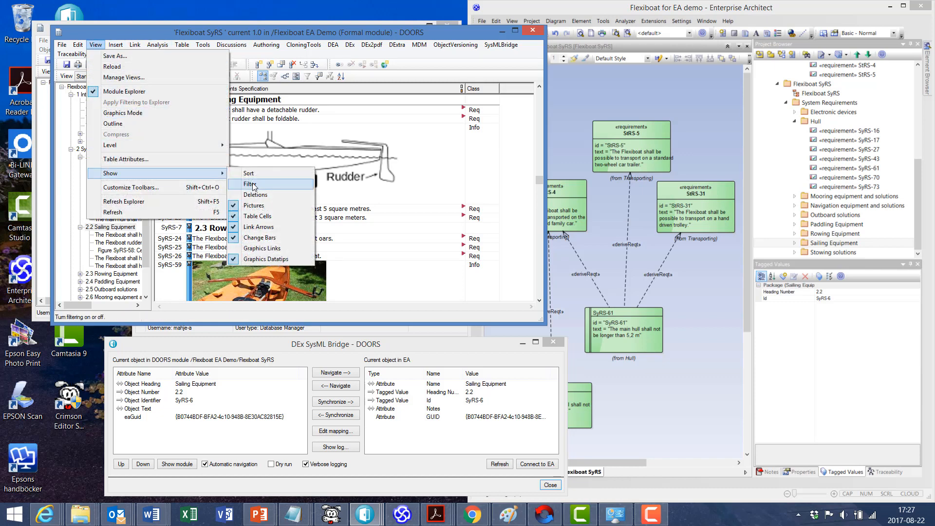
{"action": "left_click", "coordinate": [250, 188]}
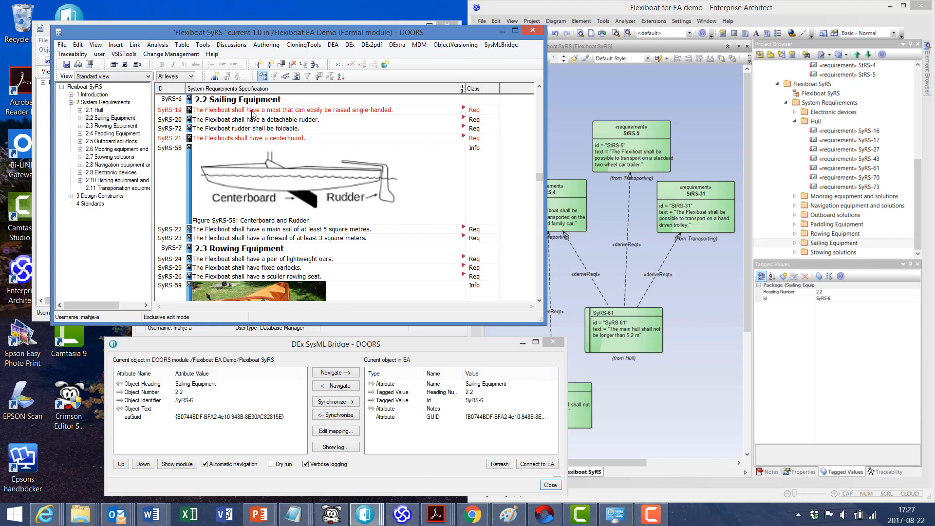
{"action": "left_click", "coordinate": [95, 45]}
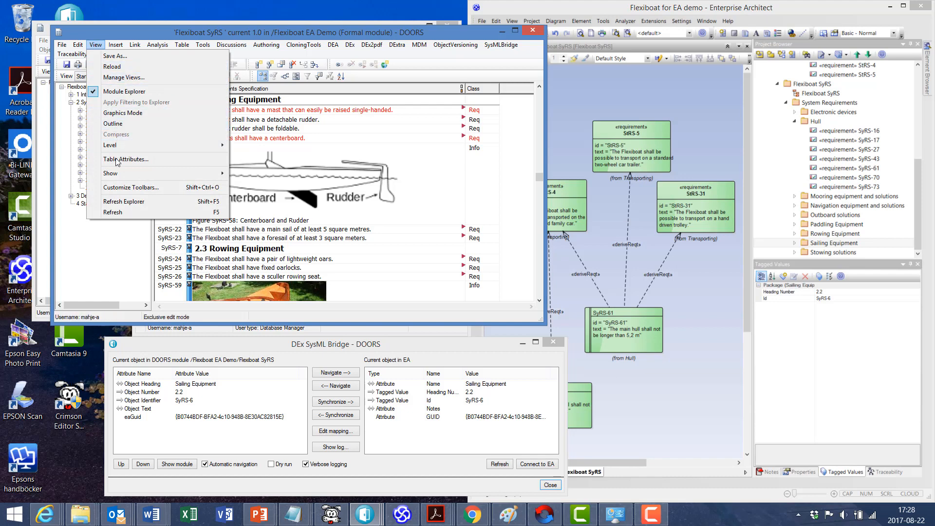
{"action": "mouse_move", "coordinate": [195, 174]}
{"action": "left_click", "coordinate": [249, 195]}
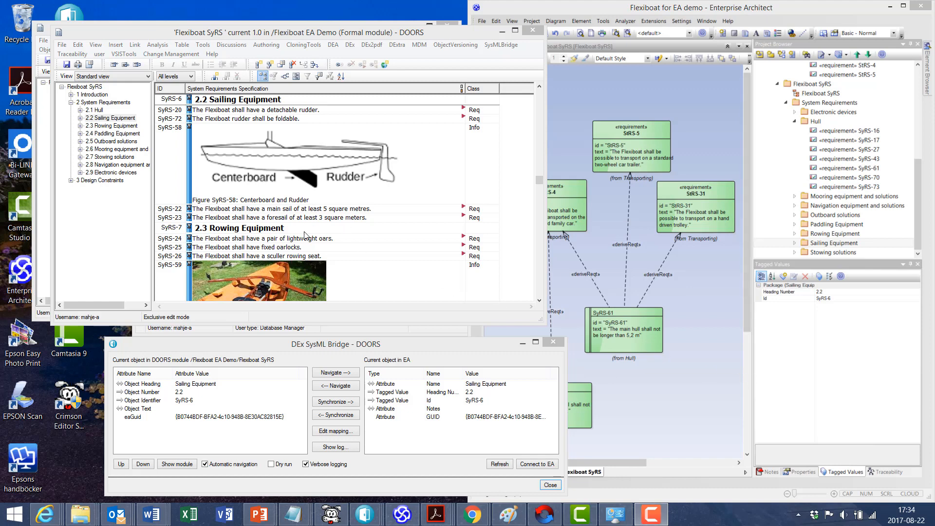
Step: Delete the outgoing link of requirement SyRS-22 through its object properties in DOORS
{"action": "left_click", "coordinate": [260, 212]}
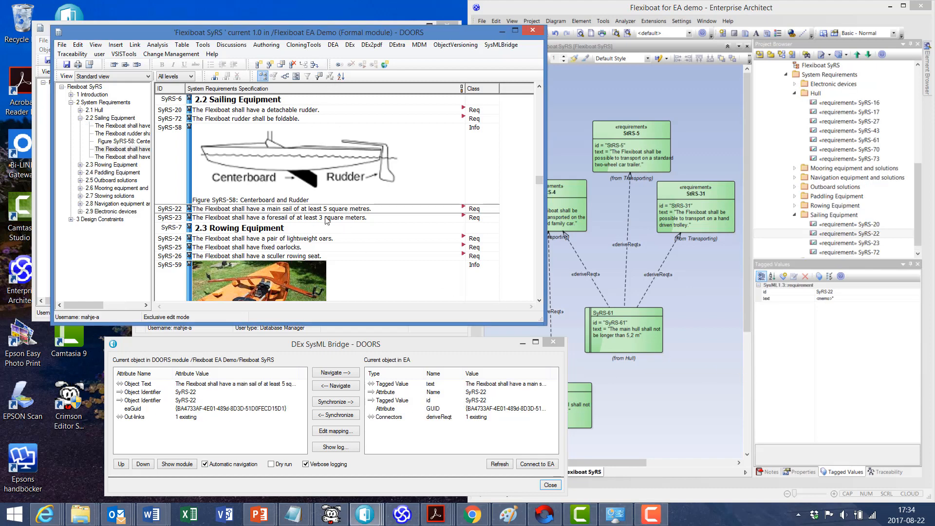
{"action": "right_click", "coordinate": [329, 211]}
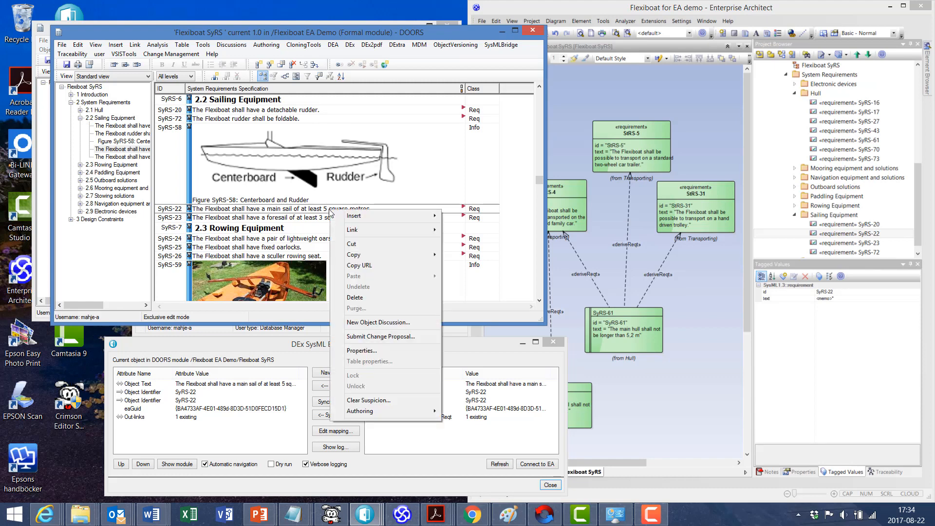
{"action": "left_click", "coordinate": [387, 350]}
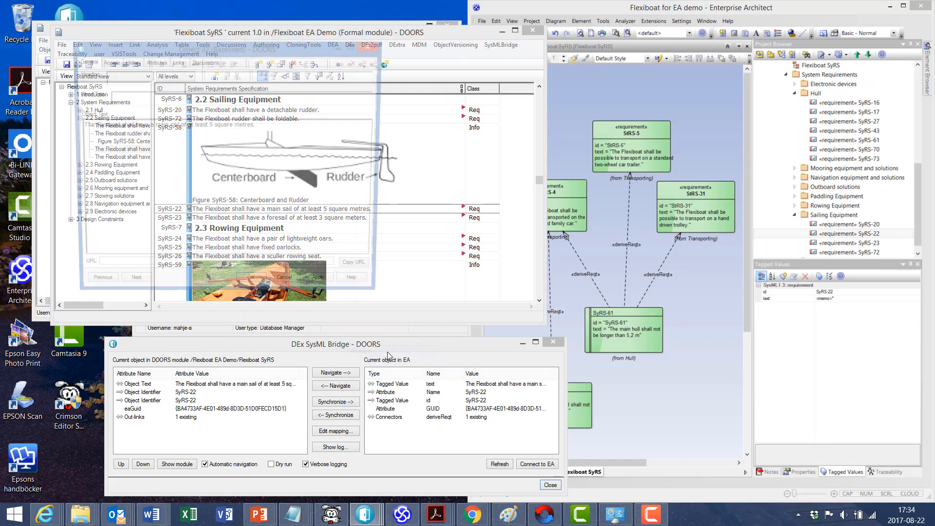
{"action": "left_click", "coordinate": [176, 62]}
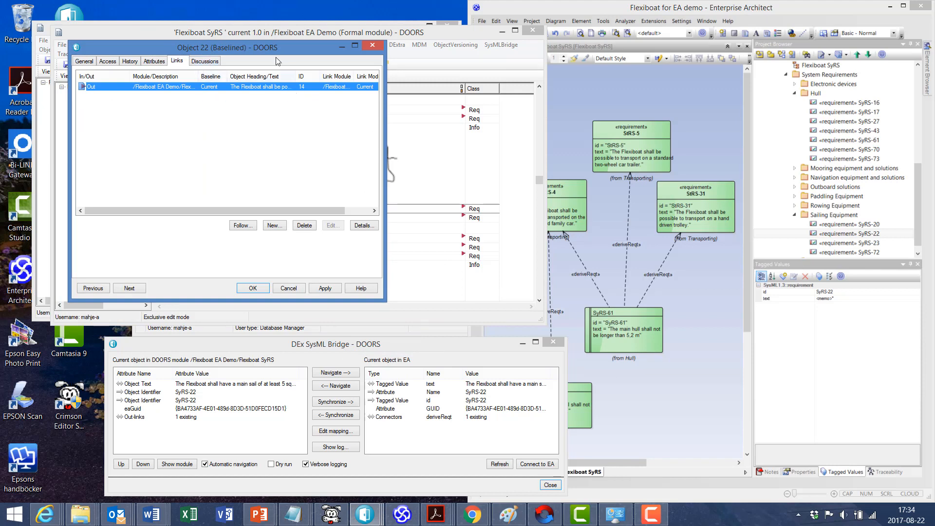
{"action": "left_click", "coordinate": [304, 225]}
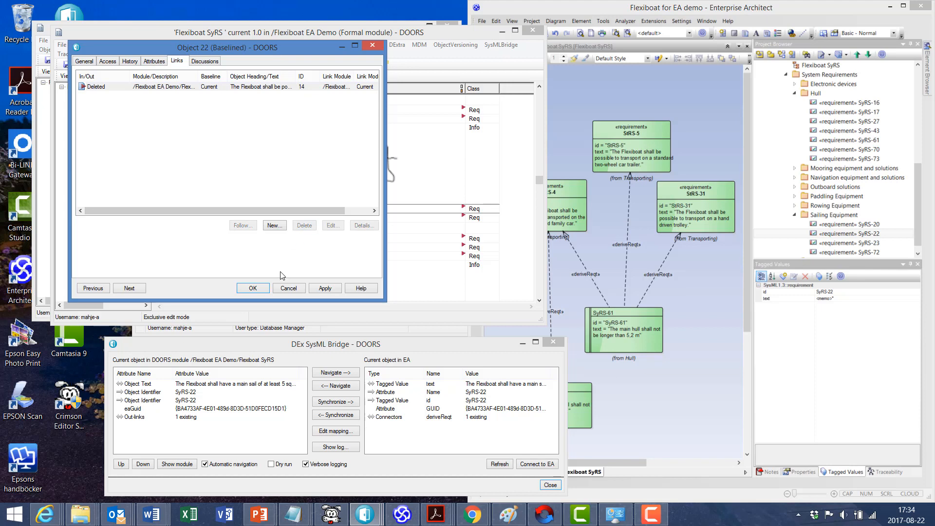
{"action": "left_click", "coordinate": [258, 288]}
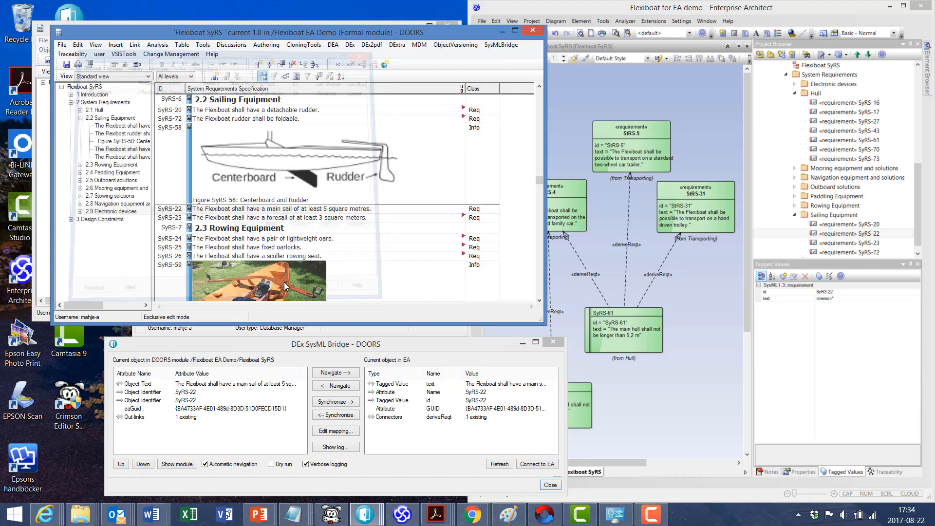
Step: Link SyRS-22 to StRS-21 under 2.7 Fishing in the FlexiBoat StRS module, and clear the link start
{"action": "right_click", "coordinate": [343, 208]}
{"action": "mouse_move", "coordinate": [379, 229]}
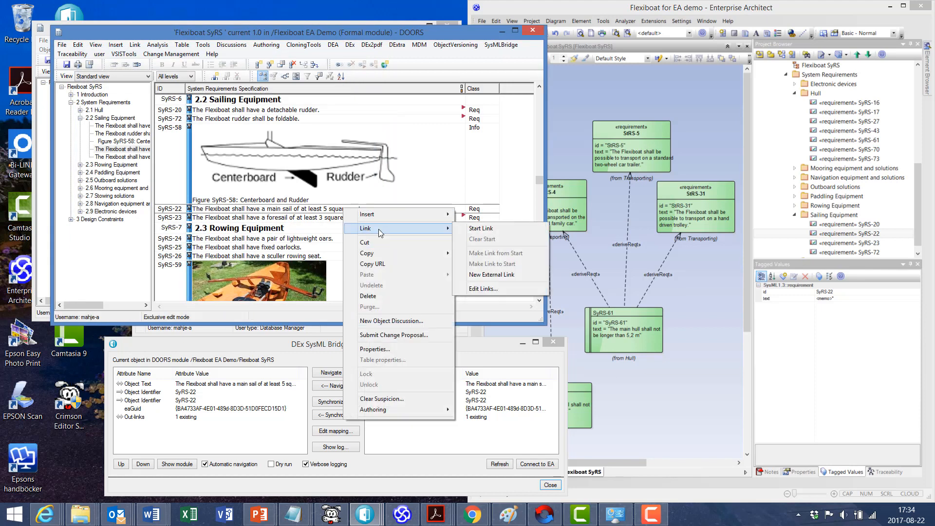
{"action": "left_click", "coordinate": [485, 228]}
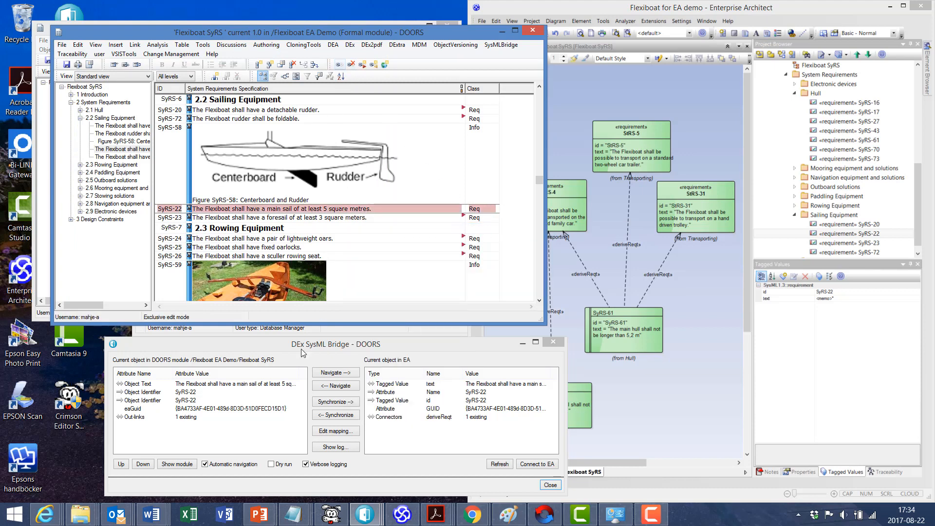
{"action": "mouse_move", "coordinate": [363, 515]}
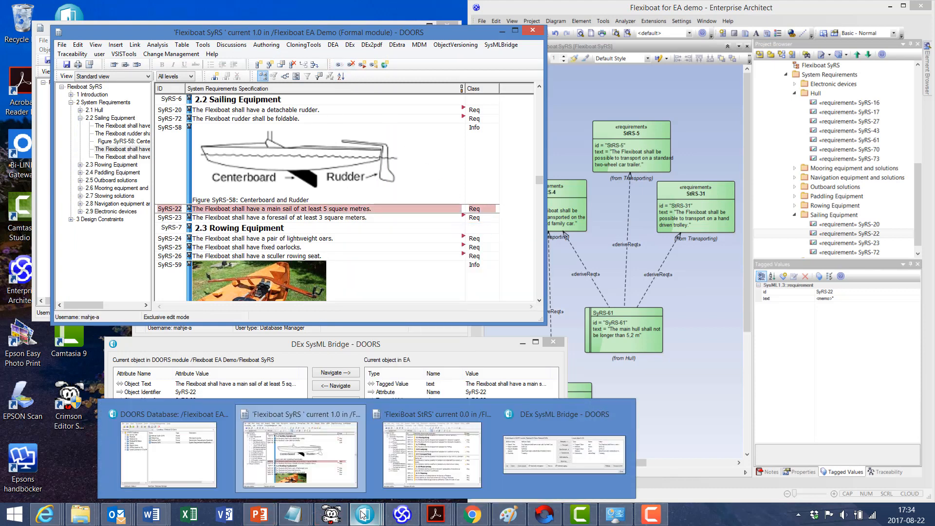
{"action": "left_click", "coordinate": [422, 414]}
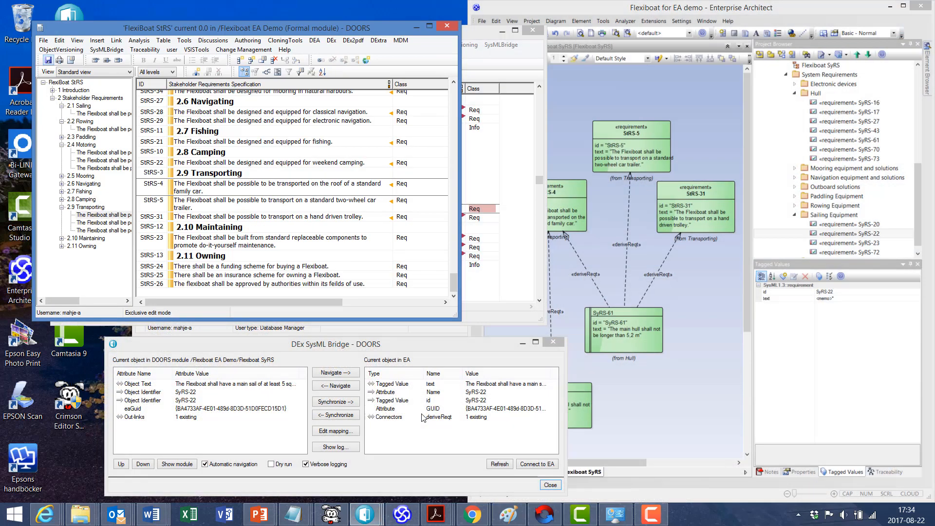
{"action": "left_click", "coordinate": [259, 144]}
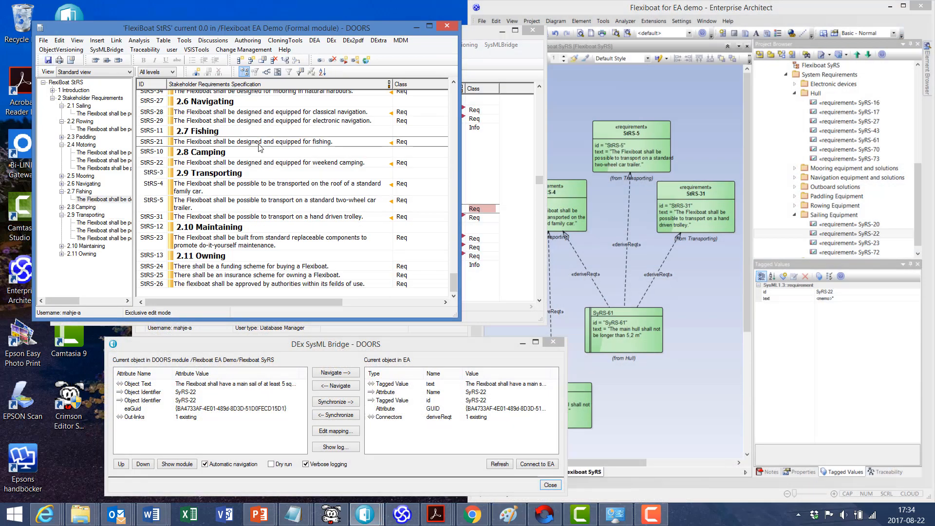
{"action": "right_click", "coordinate": [260, 147]}
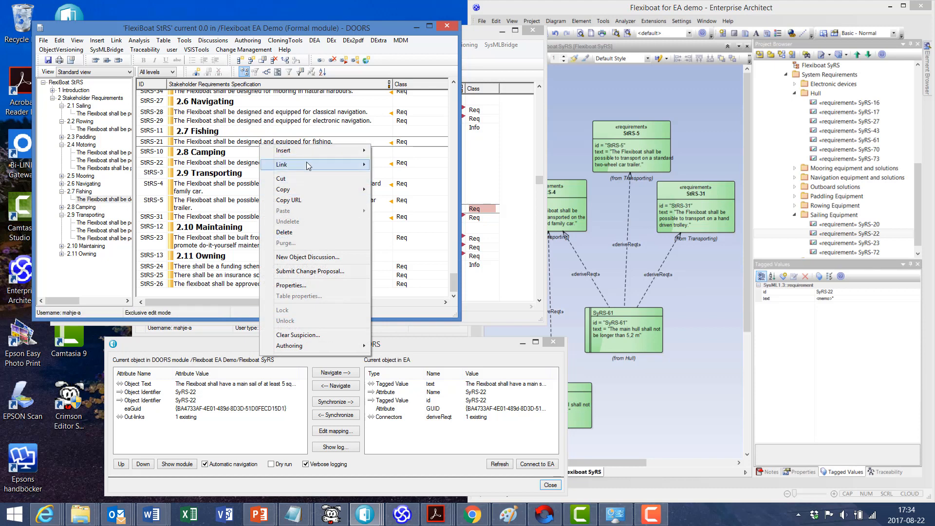
{"action": "mouse_move", "coordinate": [306, 165]}
{"action": "left_click", "coordinate": [416, 191]}
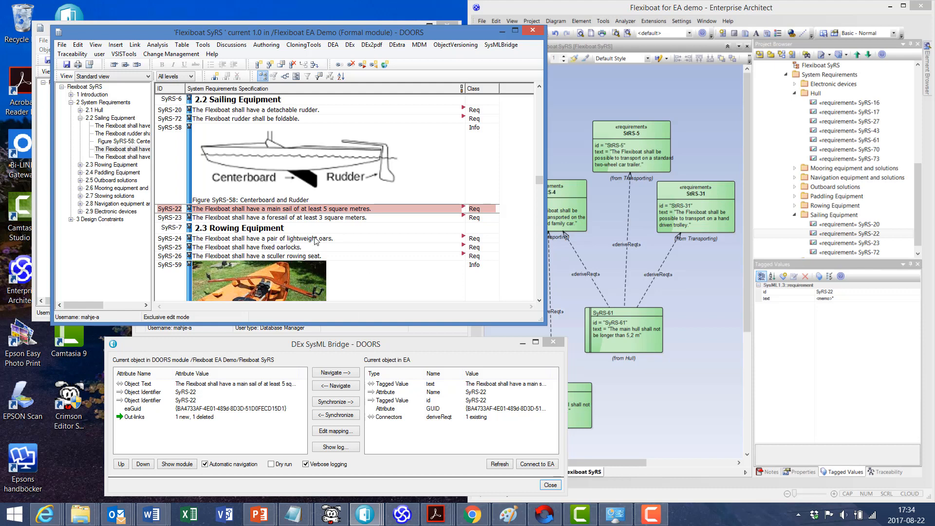
{"action": "right_click", "coordinate": [334, 209]}
{"action": "mouse_move", "coordinate": [383, 232]}
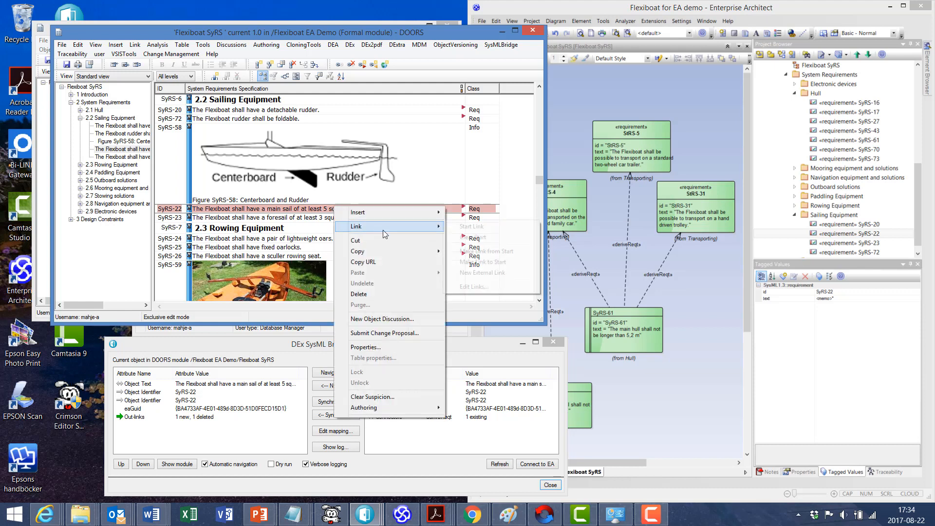
{"action": "left_click", "coordinate": [474, 238]}
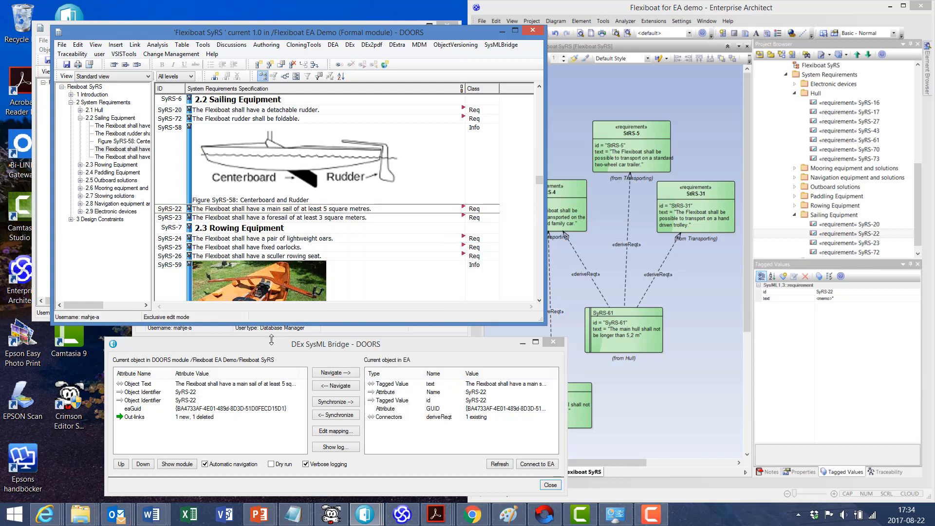
Step: Move the bridge window up, synchronize SyRS-22 from EA to DOORS and check the target of its outgoing link
{"action": "left_click_drag", "start_coordinate": [271, 339], "coordinate": [270, 239]}
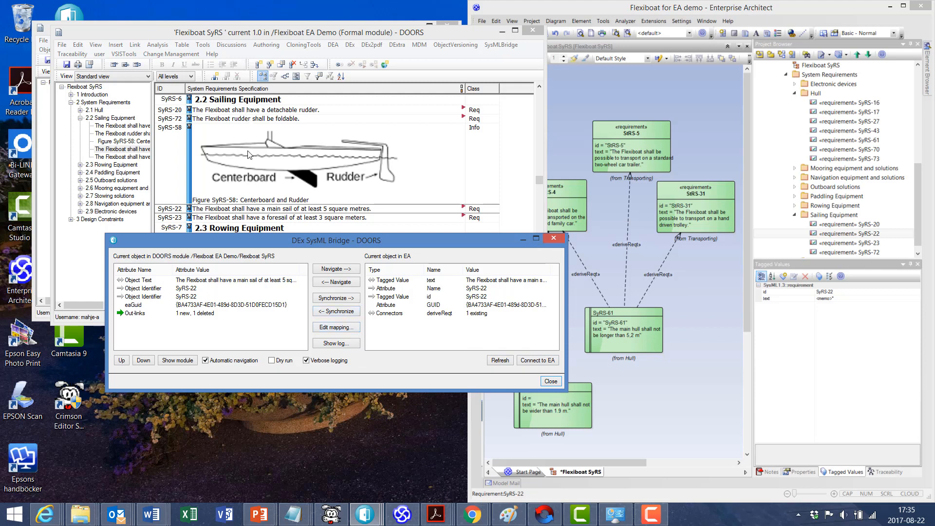
{"action": "left_click", "coordinate": [336, 311]}
{"action": "right_click", "coordinate": [465, 210]}
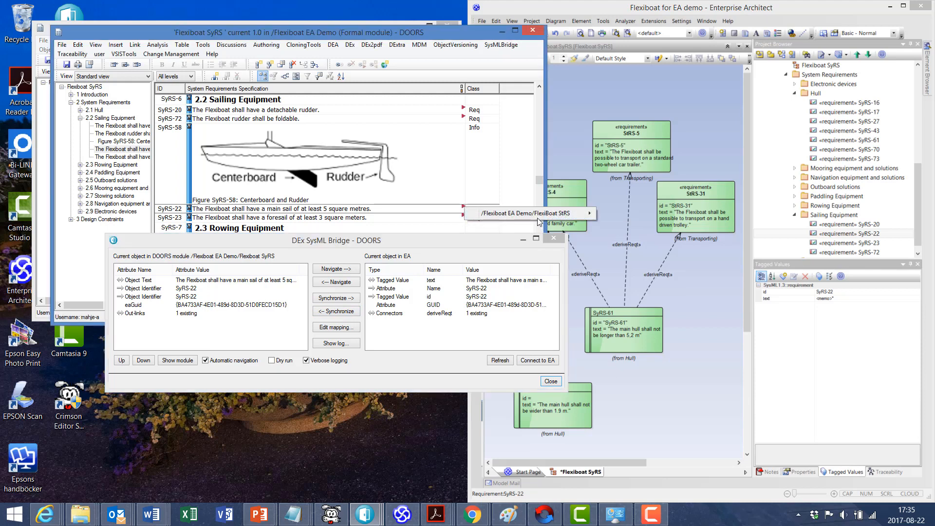
{"action": "mouse_move", "coordinate": [538, 219]}
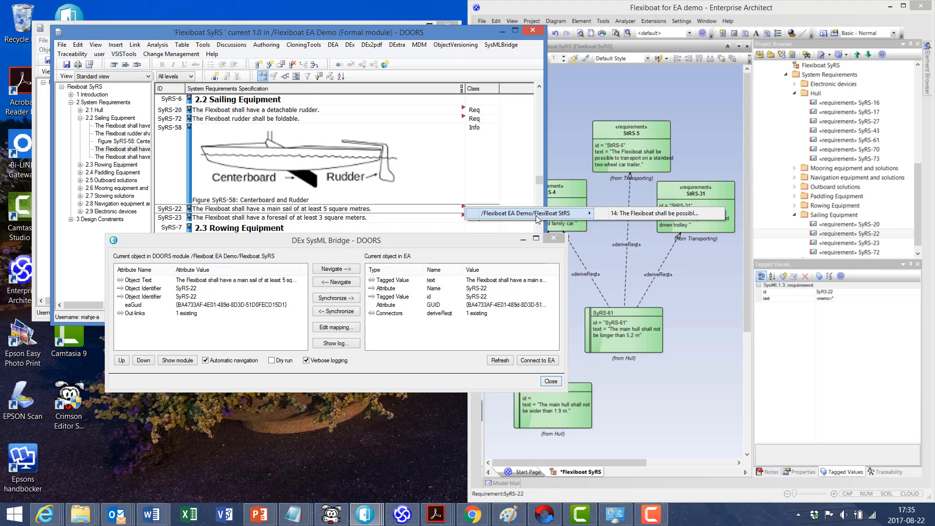
{"action": "left_click", "coordinate": [439, 210]}
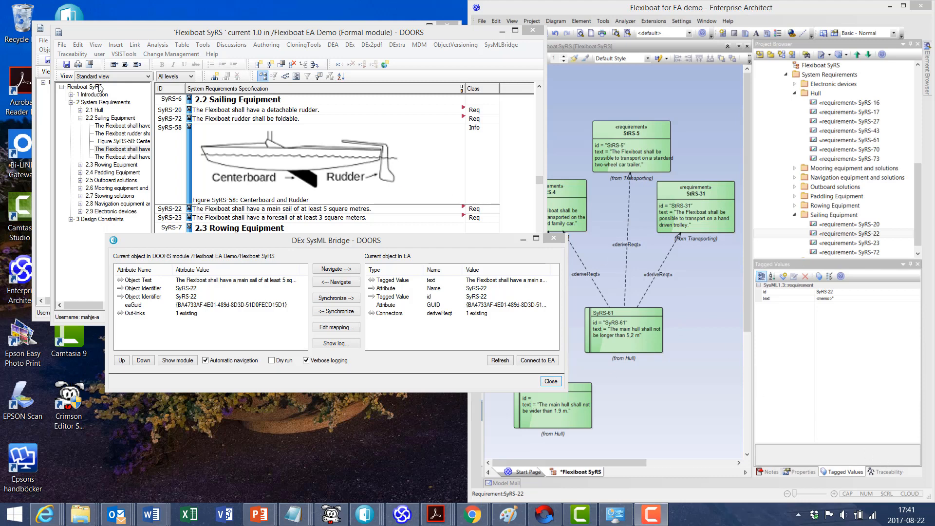
Step: Save the Flexiboat SyRS and FlexiBoat StRS modules and close the DEx SysML Bridge window
{"action": "left_click", "coordinate": [68, 66]}
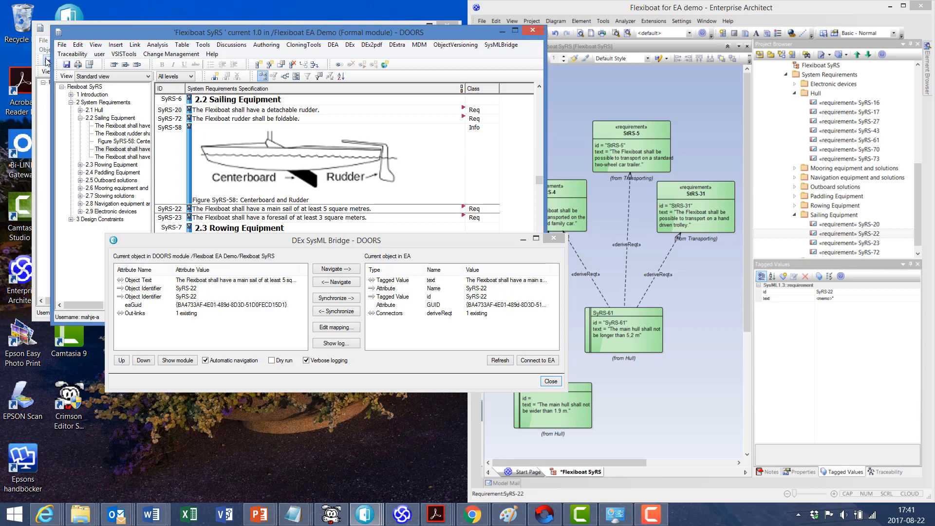
{"action": "left_click", "coordinate": [48, 62]}
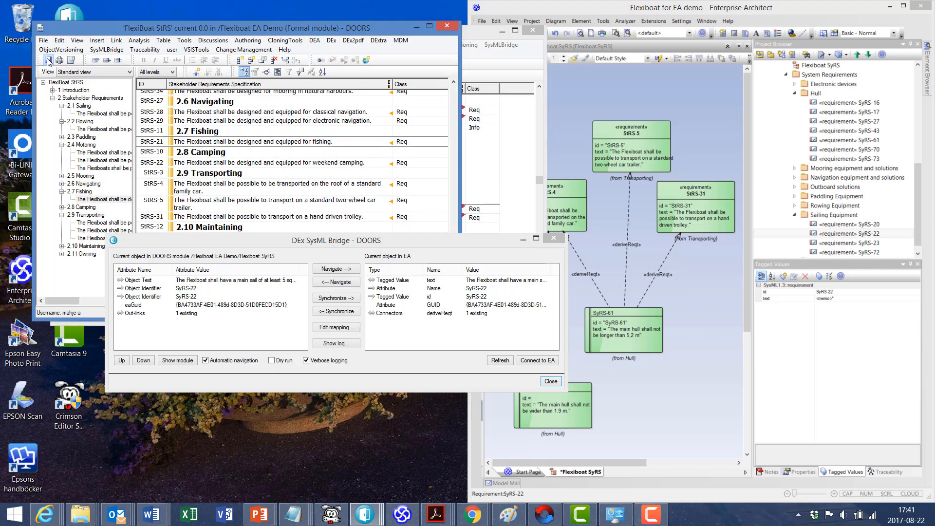
{"action": "left_click", "coordinate": [178, 360]}
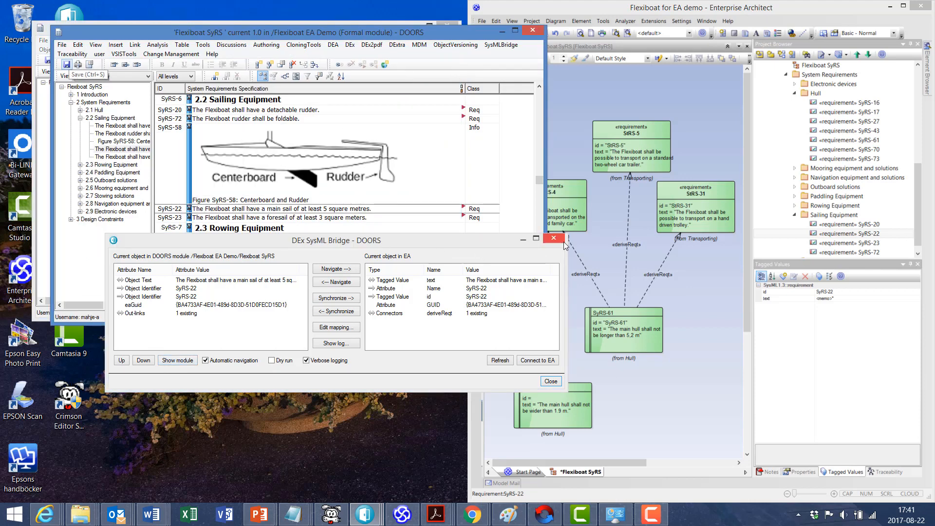
{"action": "left_click", "coordinate": [554, 238]}
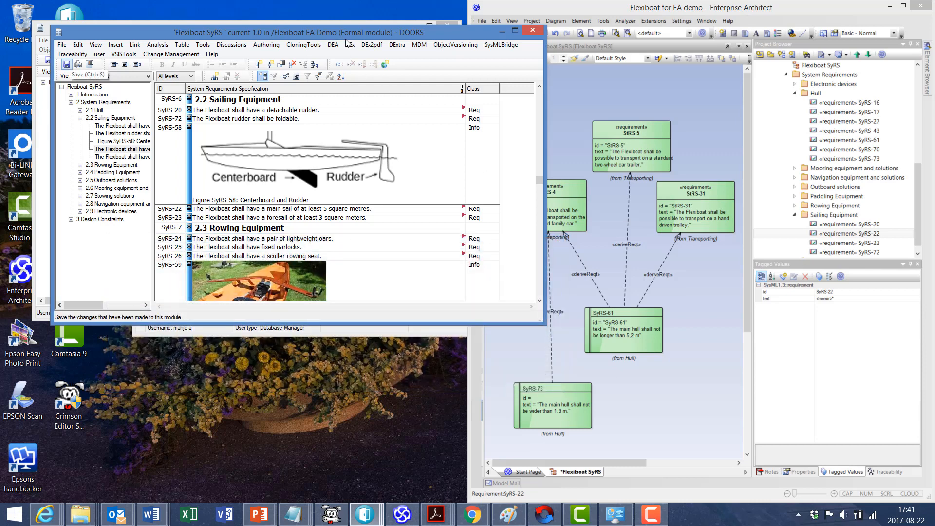
Step: Open the Flexiboat SyRS module properties, examine the mapping specification stored in the eaMapSpec attribute, and close the properties
{"action": "left_click_drag", "start_coordinate": [345, 36], "coordinate": [392, 113]}
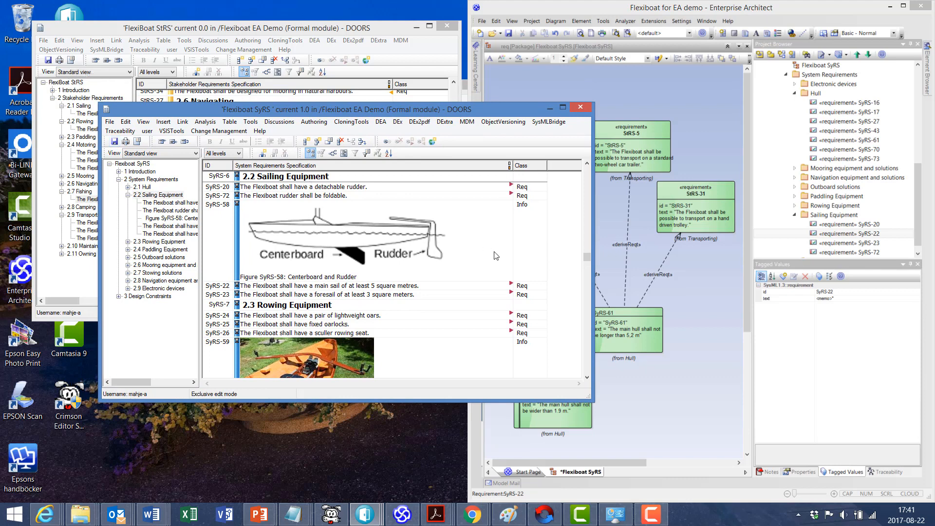
{"action": "left_click_drag", "start_coordinate": [587, 258], "coordinate": [588, 171]}
{"action": "left_click", "coordinate": [137, 142]}
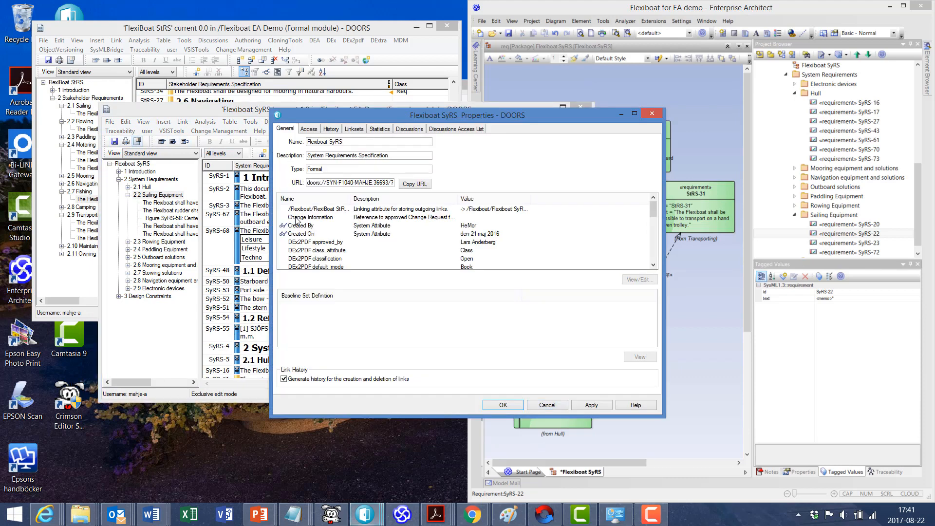
{"action": "scroll", "coordinate": [311, 243], "scroll_direction": "down", "scroll_amount": 5}
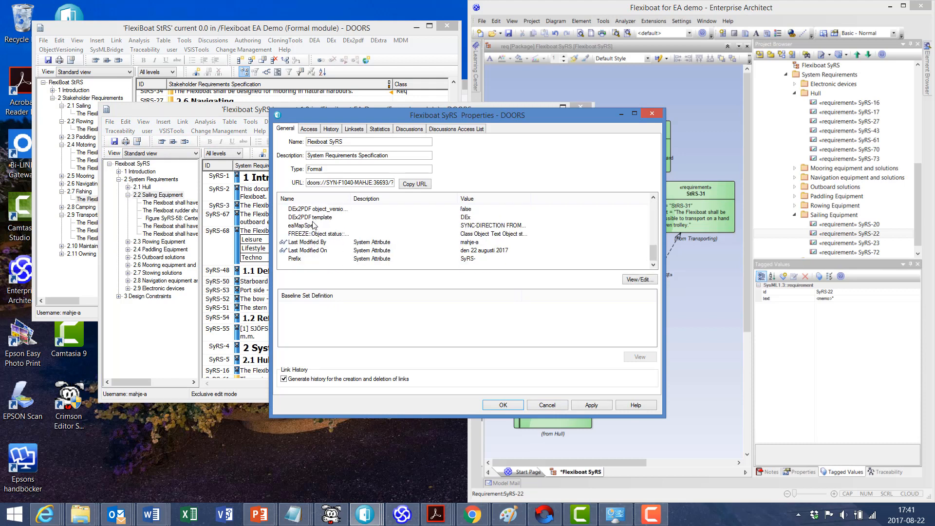
{"action": "double_click", "coordinate": [312, 225]}
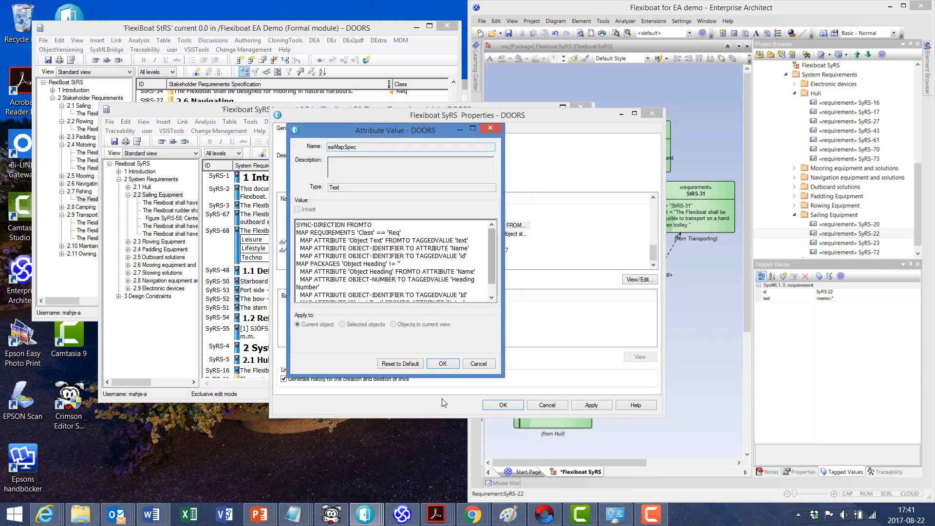
{"action": "left_click", "coordinate": [441, 364]}
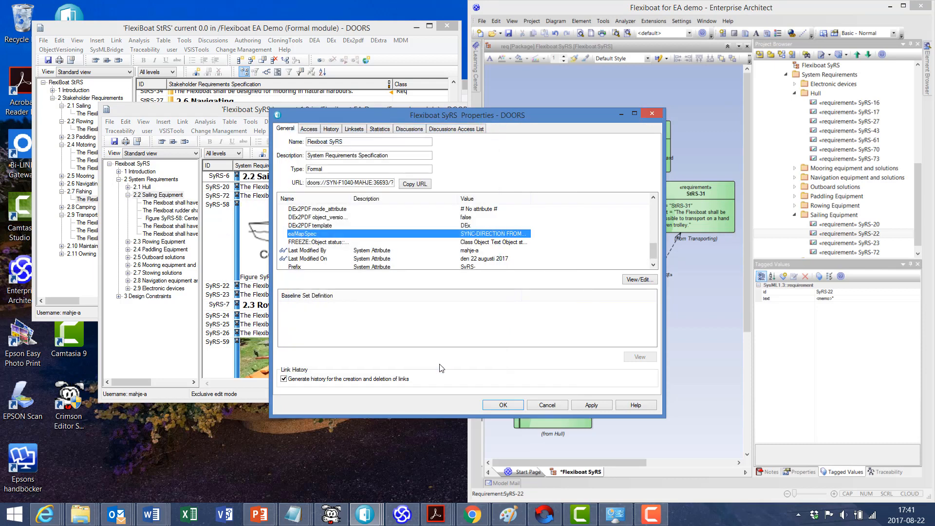
{"action": "left_click", "coordinate": [547, 405]}
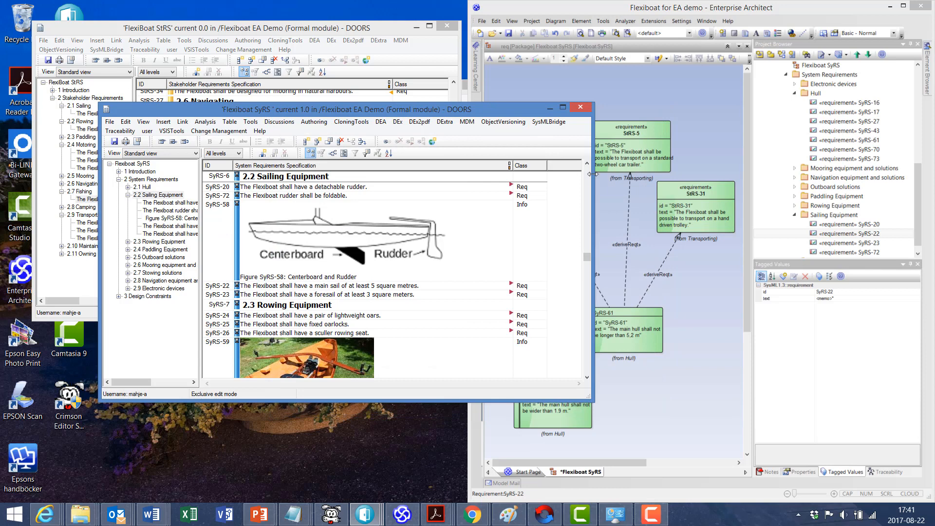
Step: Widen the Flexiboat SyRS window, insert a column for the eaGuid attribute and widen it to fit each identifier on one line
{"action": "left_click_drag", "start_coordinate": [591, 178], "coordinate": [821, 211]}
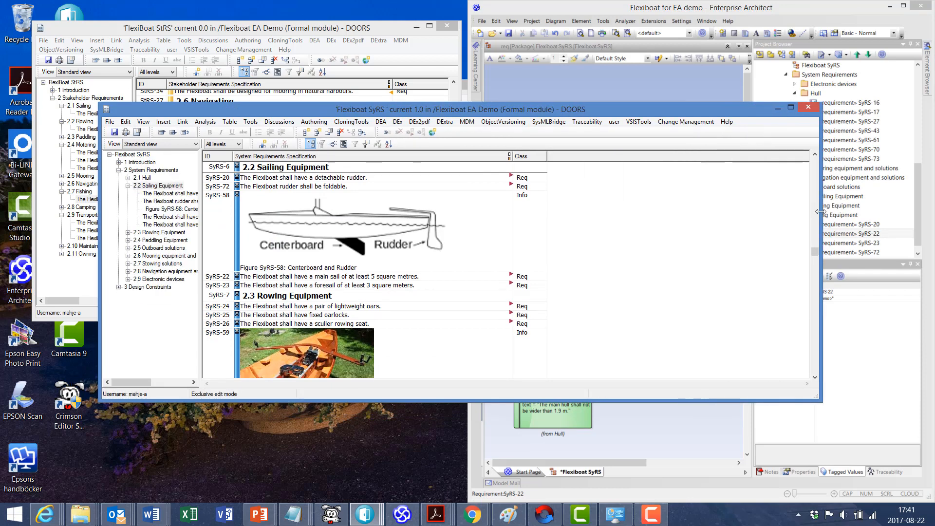
{"action": "left_click", "coordinate": [260, 144]}
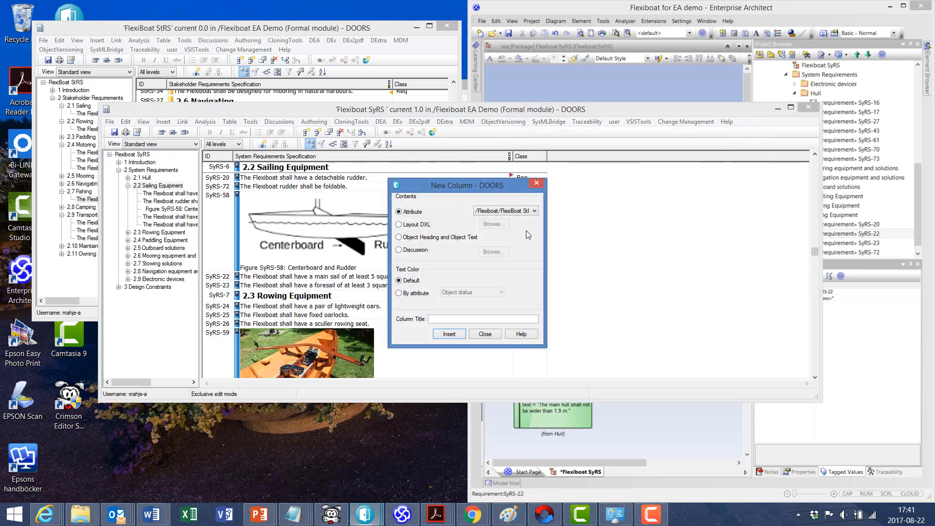
{"action": "left_click", "coordinate": [497, 211]}
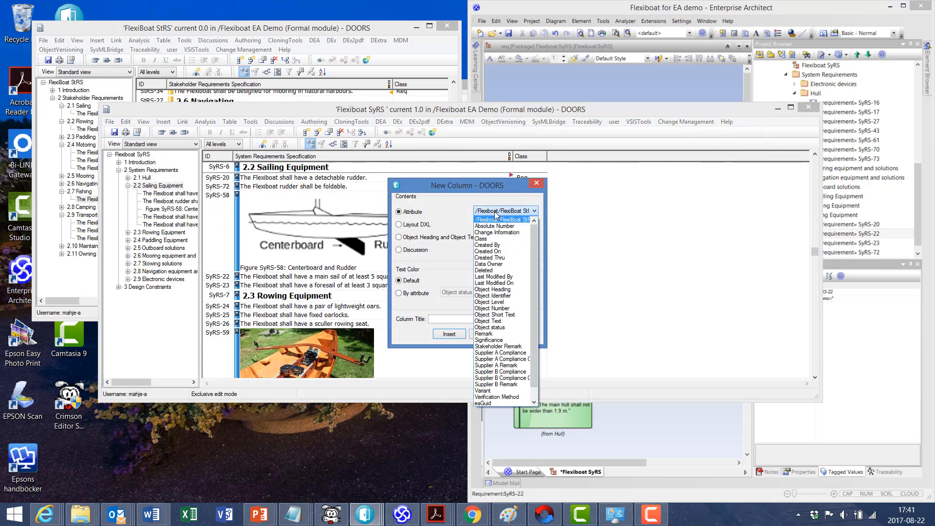
{"action": "left_click", "coordinate": [489, 403]}
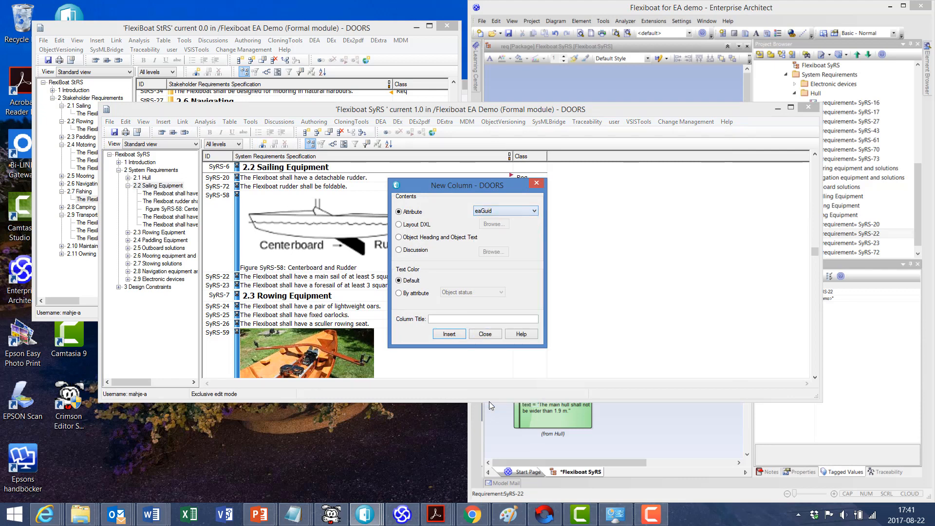
{"action": "left_click", "coordinate": [458, 335]}
{"action": "left_click", "coordinate": [484, 335]}
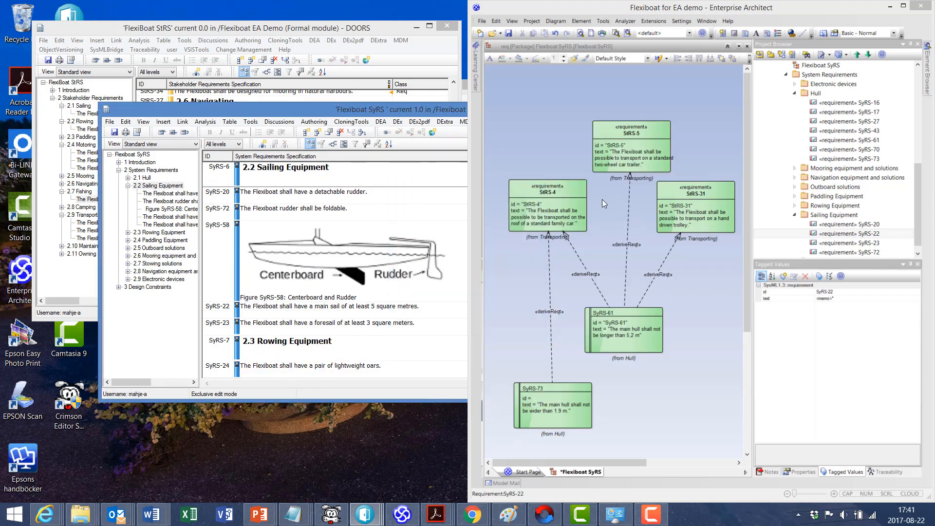
{"action": "left_click", "coordinate": [437, 109]}
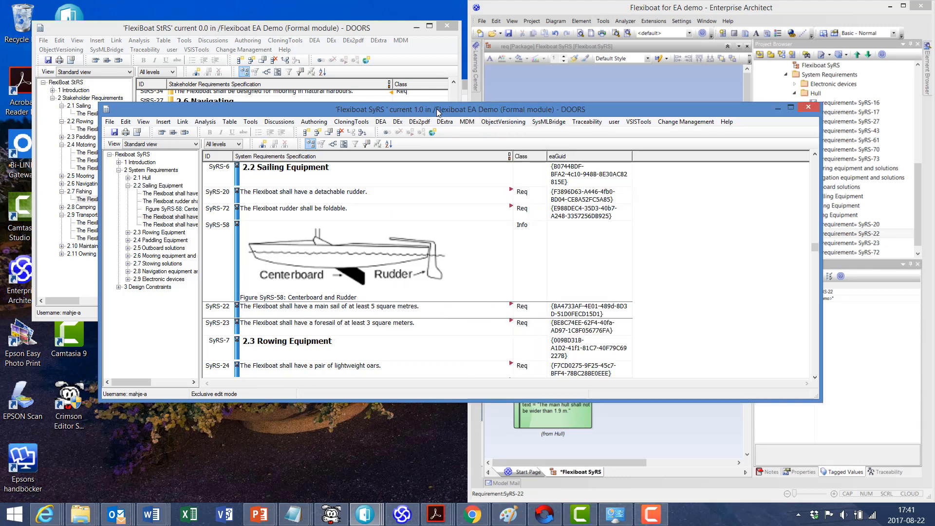
{"action": "left_click_drag", "start_coordinate": [630, 155], "coordinate": [694, 157]}
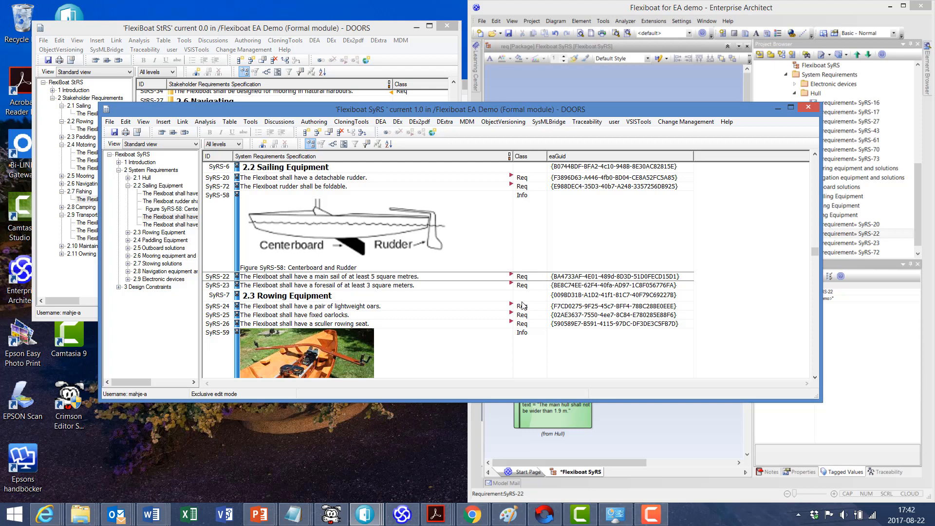
Step: Maximize the Flexiboat SyRS window and insert a column for the eaLastSyncValues attribute
{"action": "left_click", "coordinate": [654, 299]}
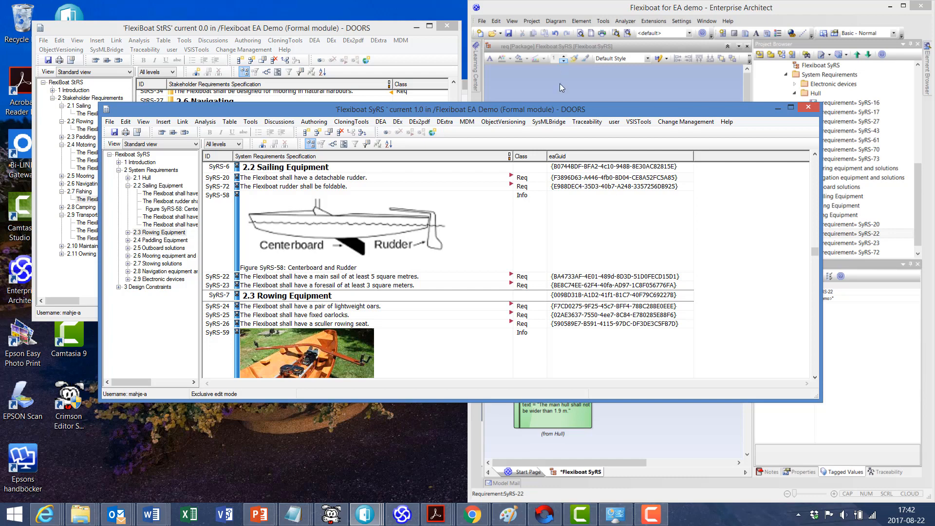
{"action": "double_click", "coordinate": [557, 109]}
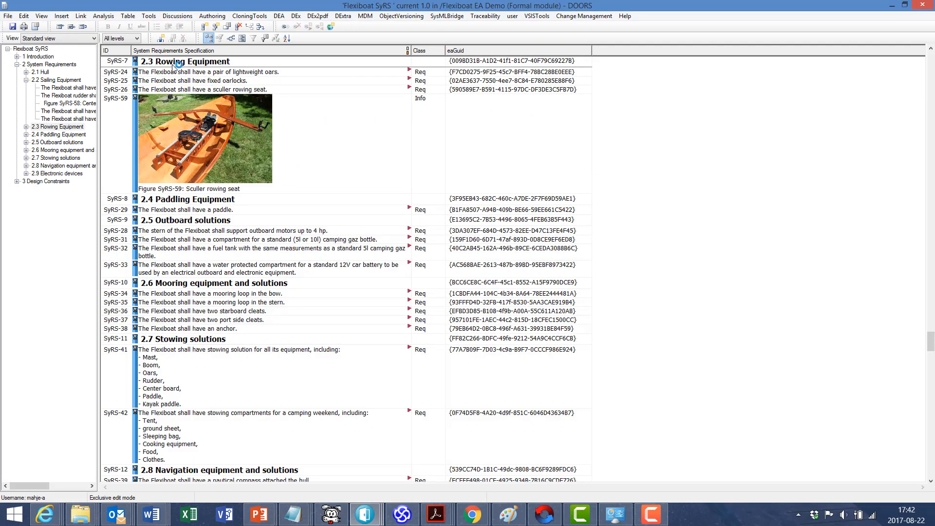
{"action": "left_click", "coordinate": [161, 39]}
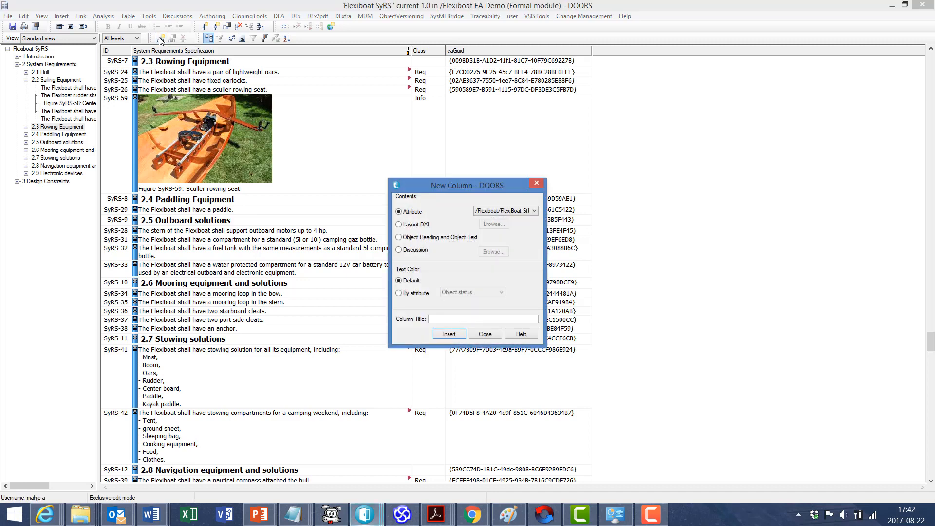
{"action": "left_click", "coordinate": [500, 213]}
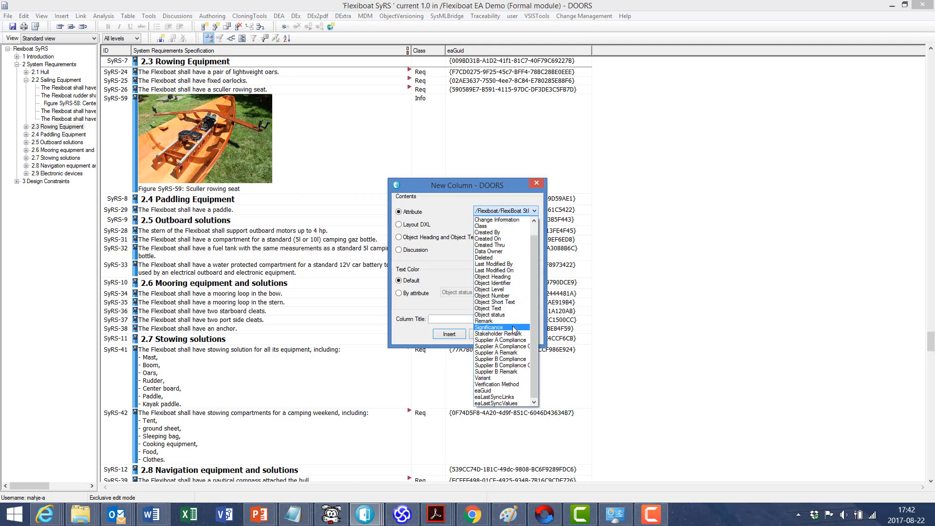
{"action": "left_click", "coordinate": [516, 404]}
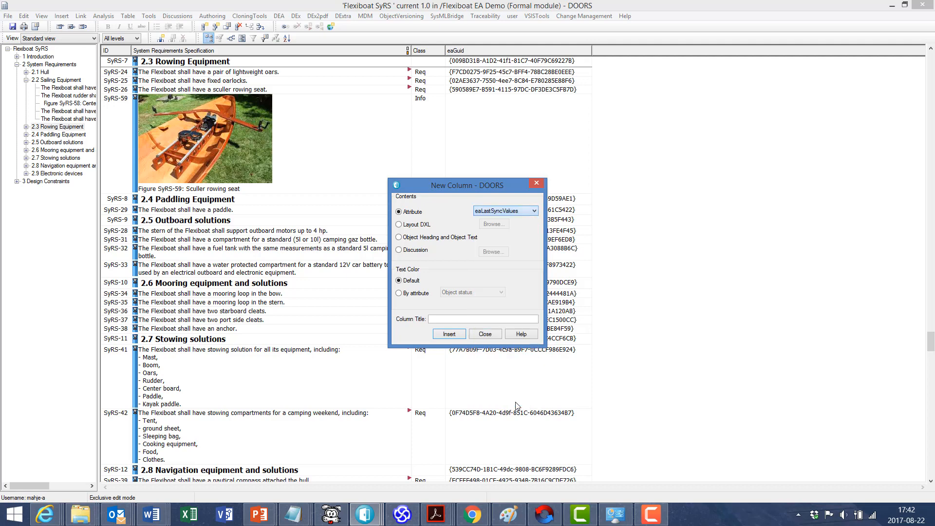
{"action": "left_click", "coordinate": [449, 334]}
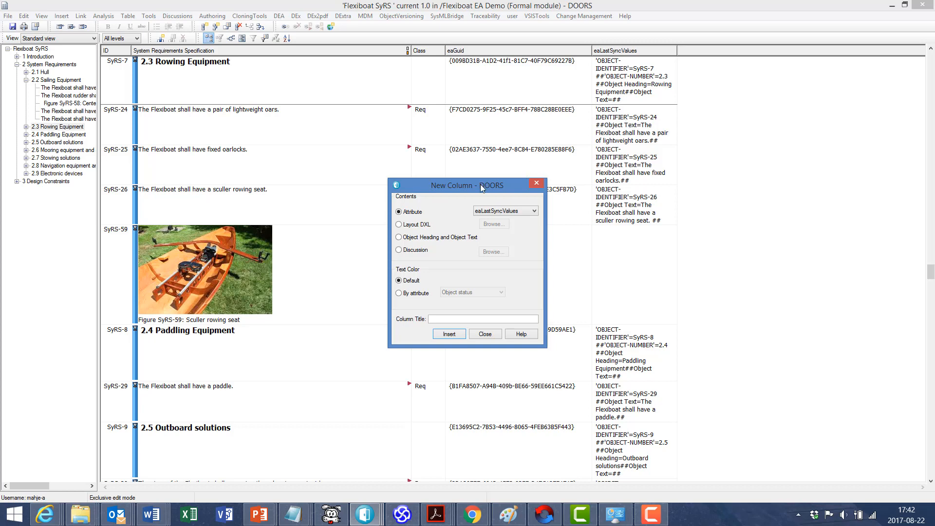
Step: Insert a column for the eaLastSyncLinks attribute and widen it so each link identifier fits on one line
{"action": "left_click", "coordinate": [500, 212]}
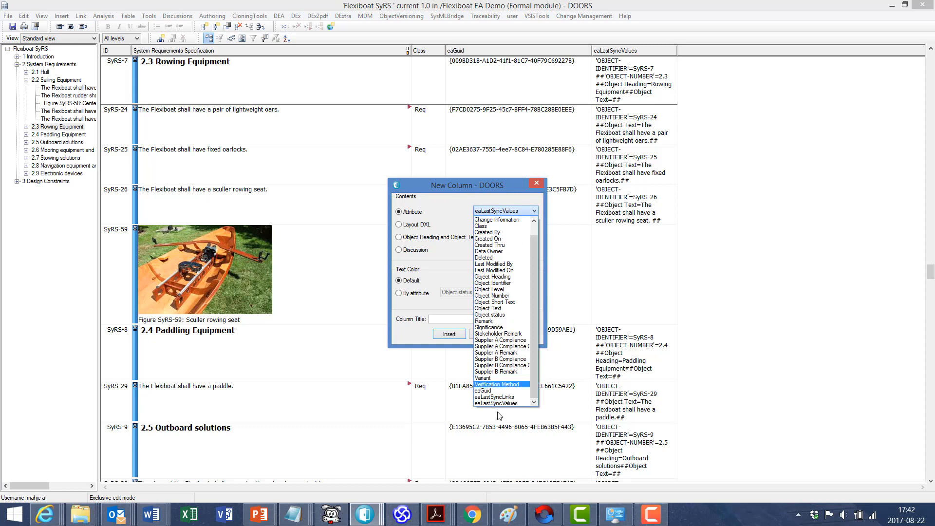
{"action": "left_click", "coordinate": [500, 398]}
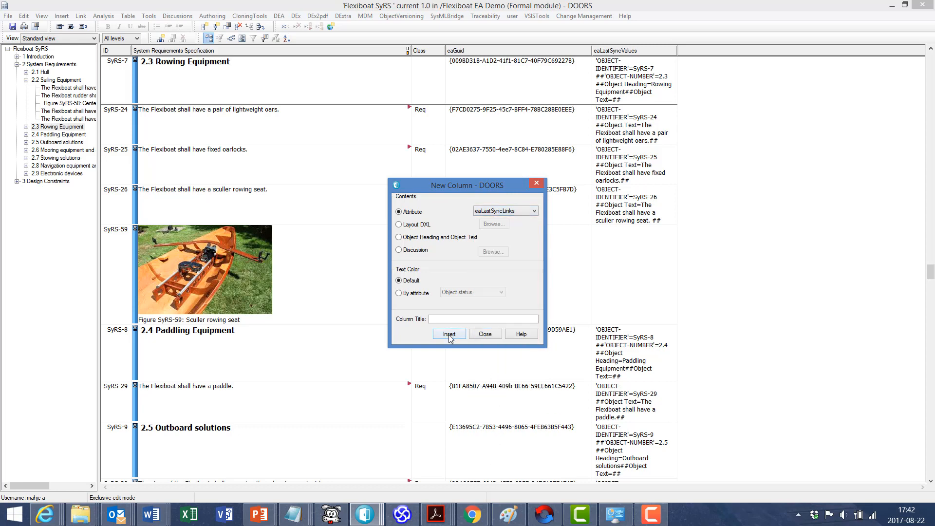
{"action": "left_click", "coordinate": [449, 334]}
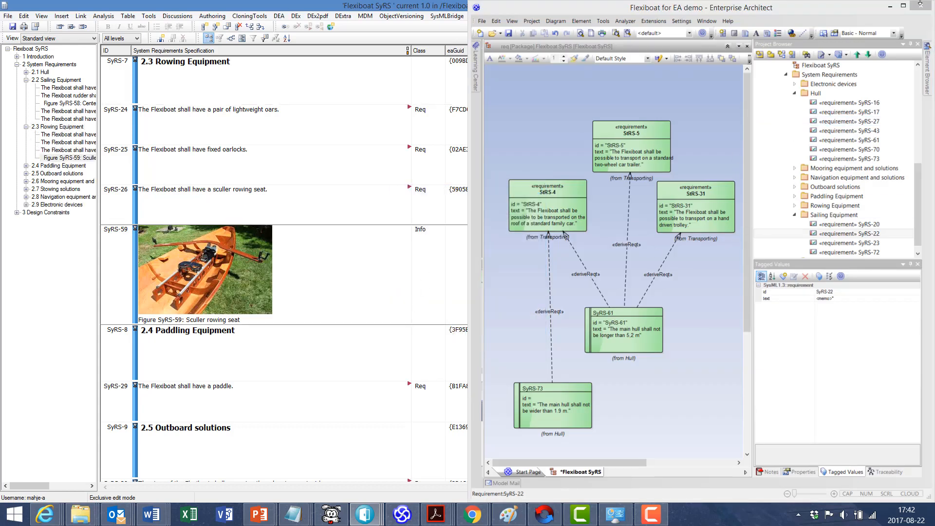
{"action": "left_click", "coordinate": [891, 5]}
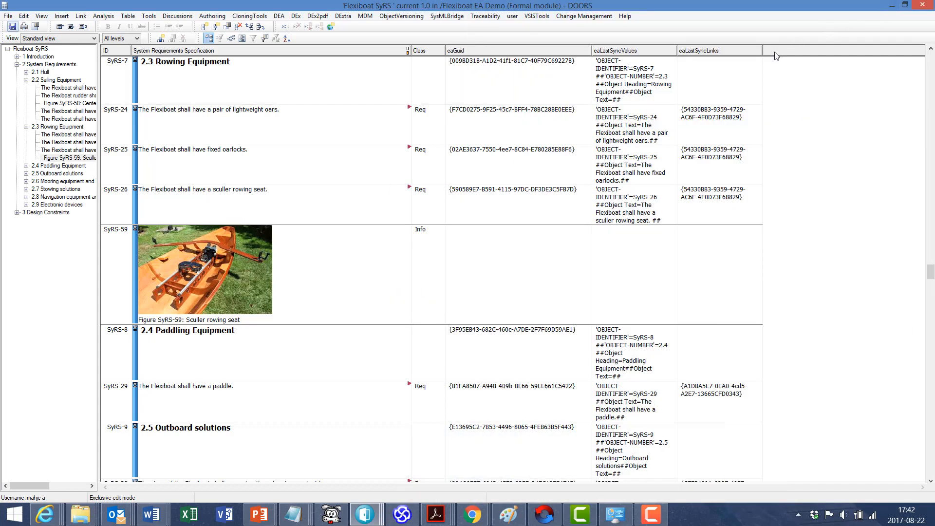
{"action": "left_click_drag", "start_coordinate": [762, 51], "coordinate": [817, 54]}
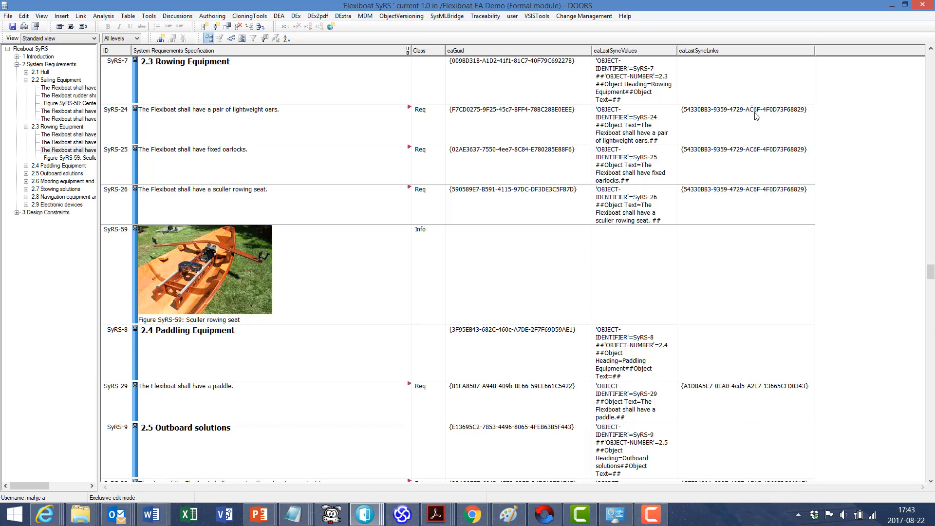
Step: Compare the outgoing links of requirement SyRS-31 under 2.5 Outboard solutions with its eaLastSyncLinks entries
{"action": "scroll", "coordinate": [755, 115], "scroll_direction": "down", "scroll_amount": 5}
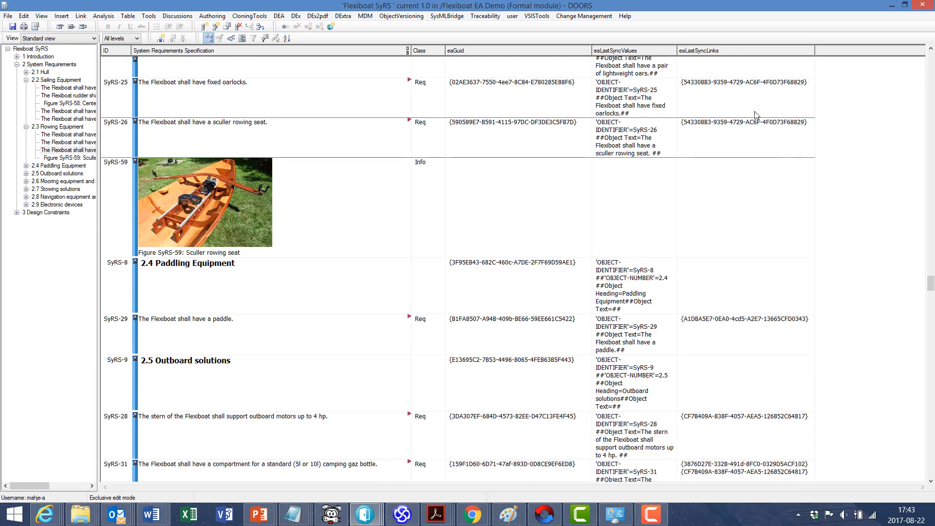
{"action": "scroll", "coordinate": [756, 115], "scroll_direction": "down", "scroll_amount": 2}
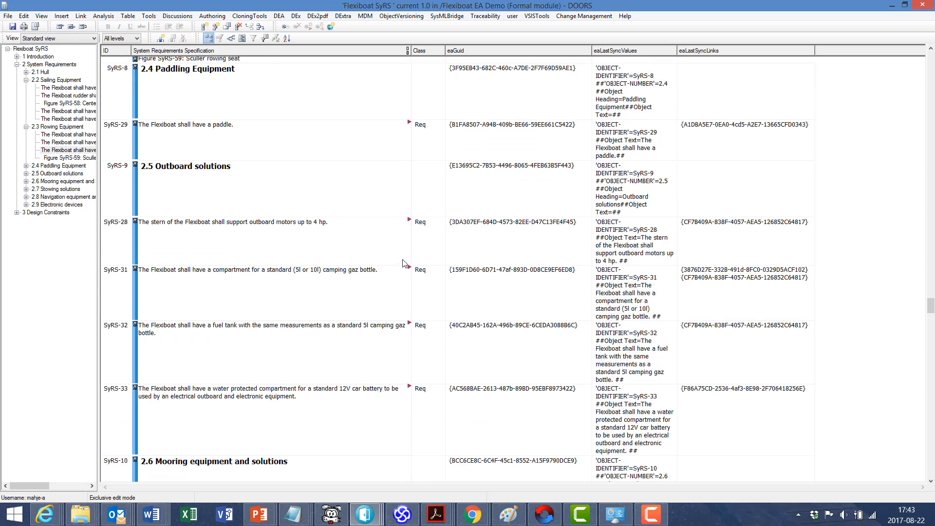
{"action": "left_click", "coordinate": [409, 269]}
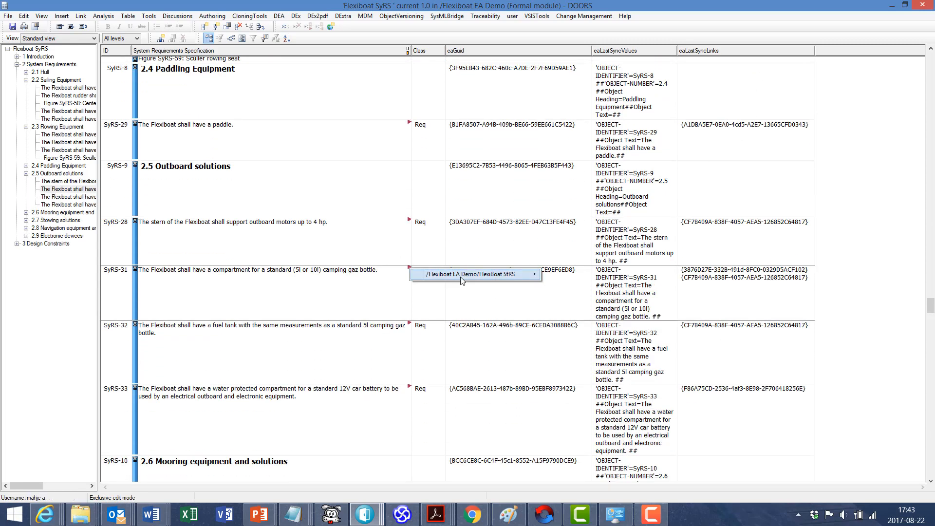
{"action": "mouse_move", "coordinate": [462, 280]}
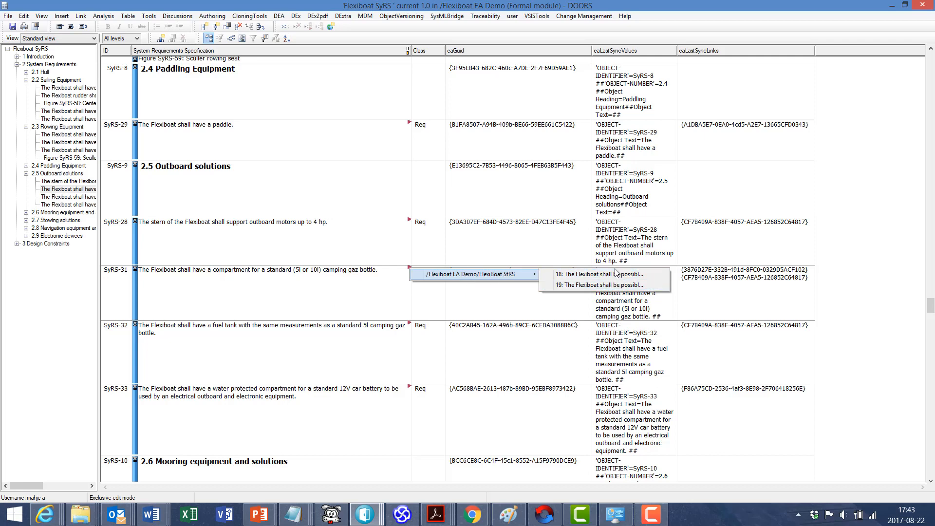
{"action": "left_click", "coordinate": [752, 273]}
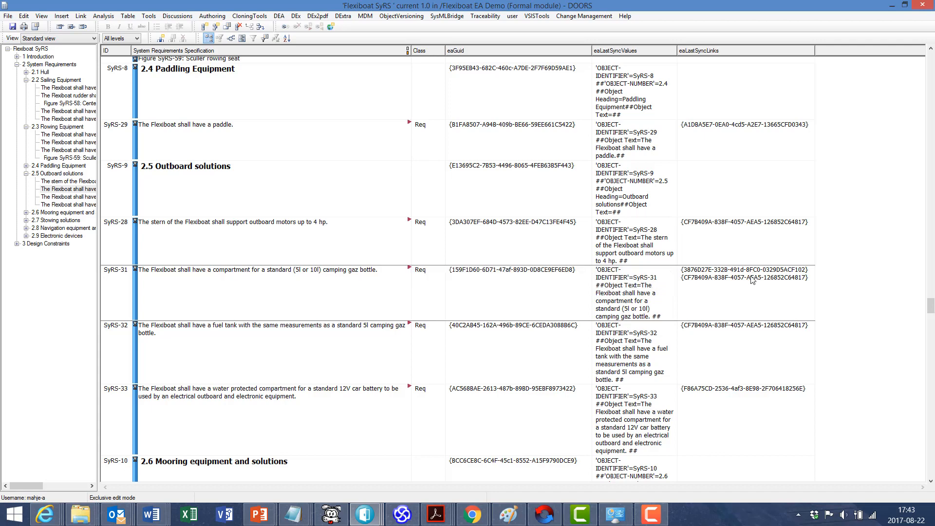